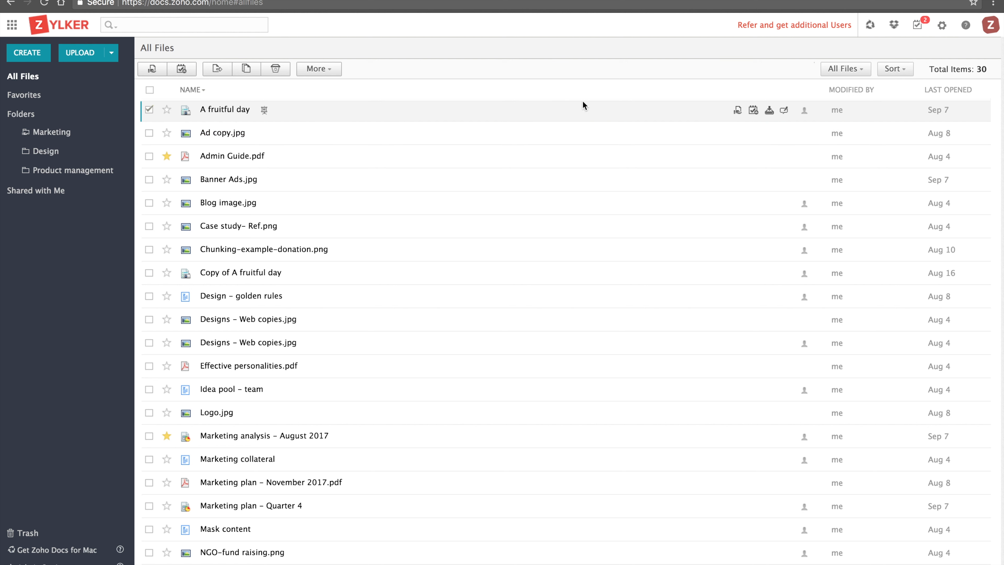
- Open the admin panel and review the organization profile, including account details and the logo, country, language and time zone options
{"action": "left_click", "coordinate": [943, 29]}
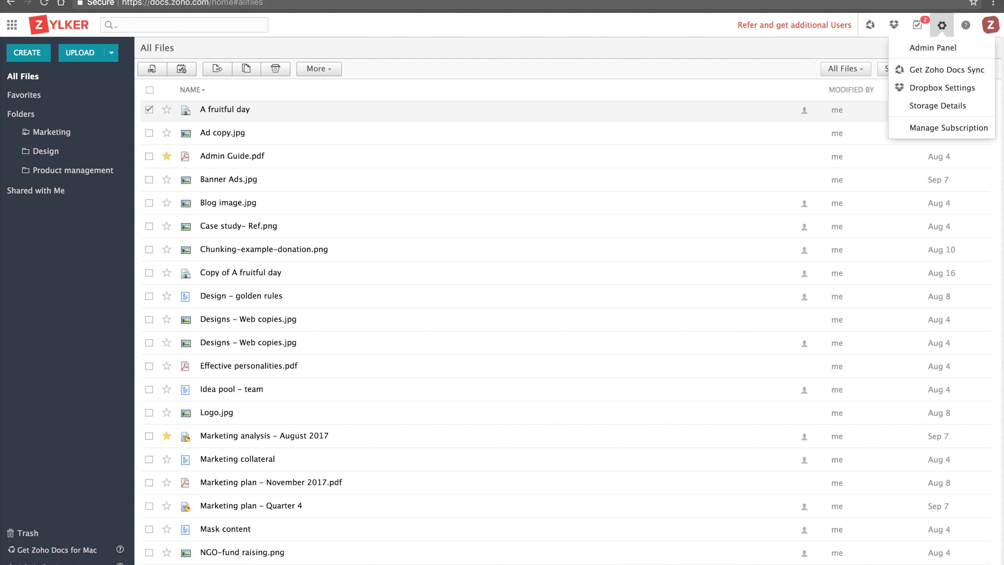
{"action": "left_click", "coordinate": [932, 48]}
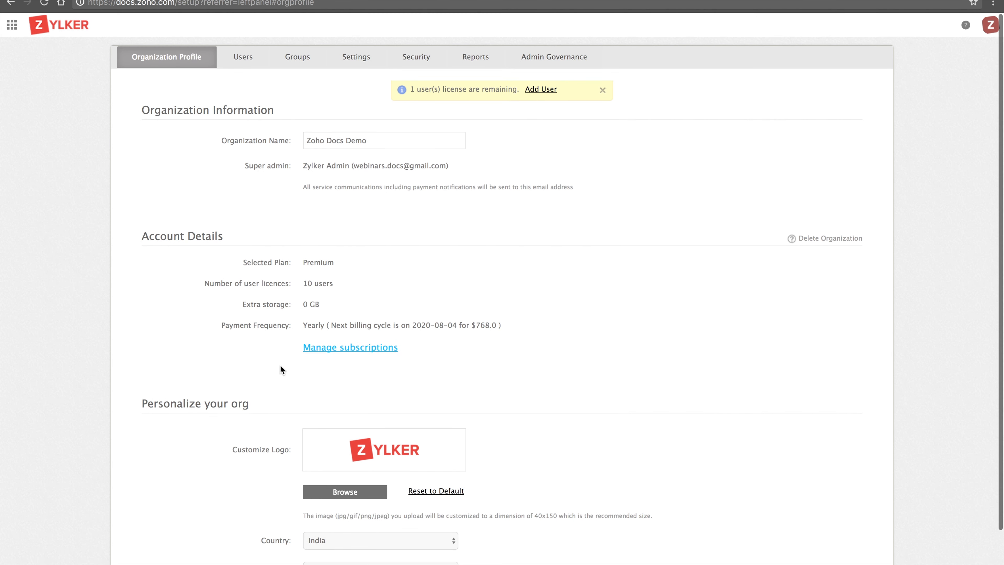
{"action": "scroll", "coordinate": [267, 401], "scroll_direction": "down", "scroll_amount": 3}
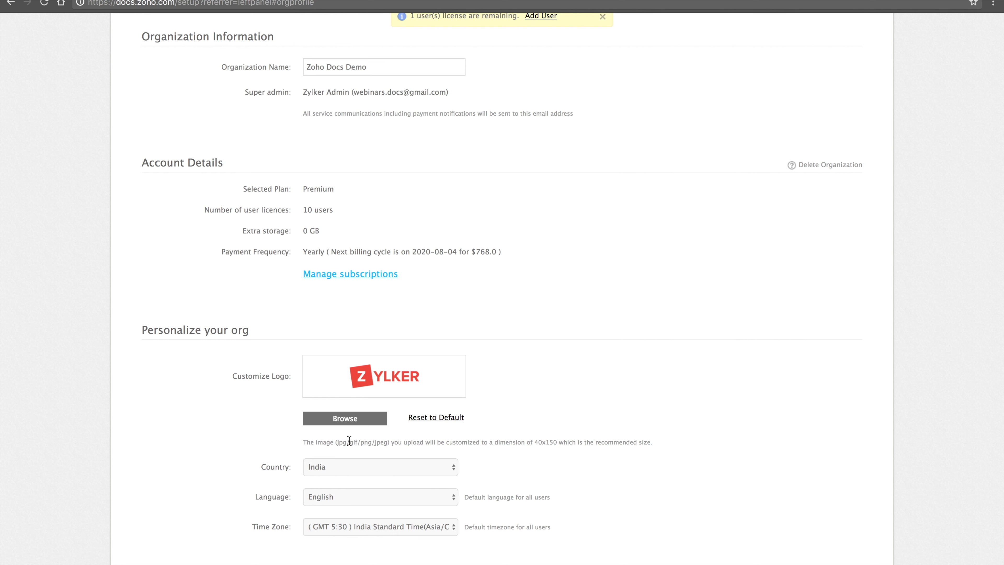
{"action": "scroll", "coordinate": [352, 421], "scroll_direction": "down", "scroll_amount": 1}
{"action": "scroll", "coordinate": [352, 421], "scroll_direction": "up", "scroll_amount": 3}
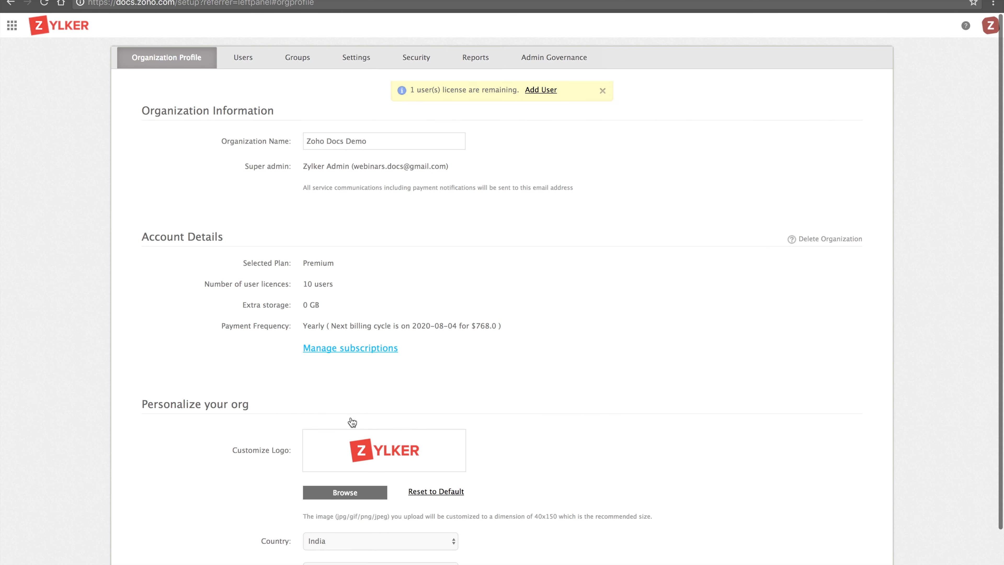
- Examine the organization's user list and invitation list, including the forms for adding a single user and importing users from a file
{"action": "left_click", "coordinate": [242, 59]}
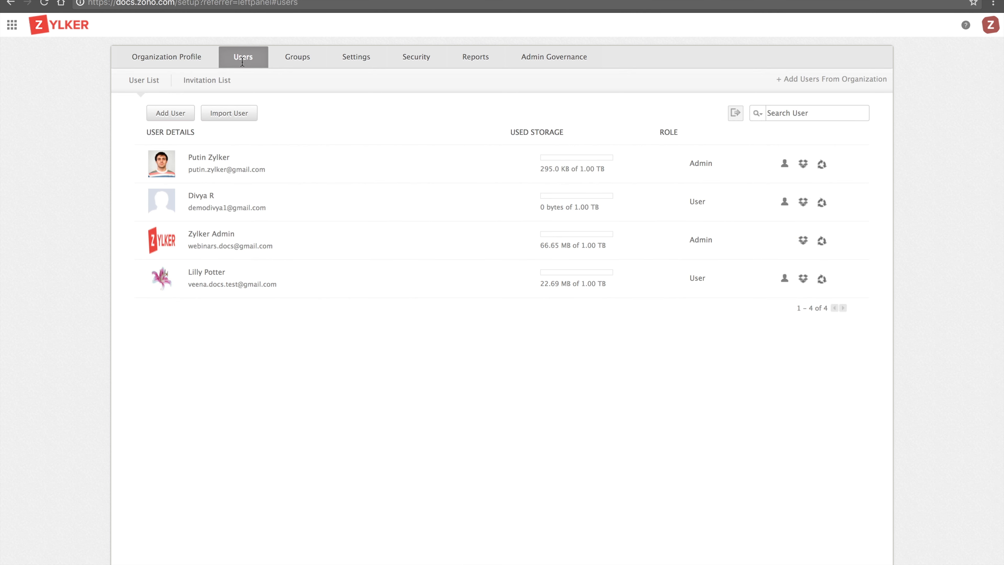
{"action": "left_click", "coordinate": [171, 116]}
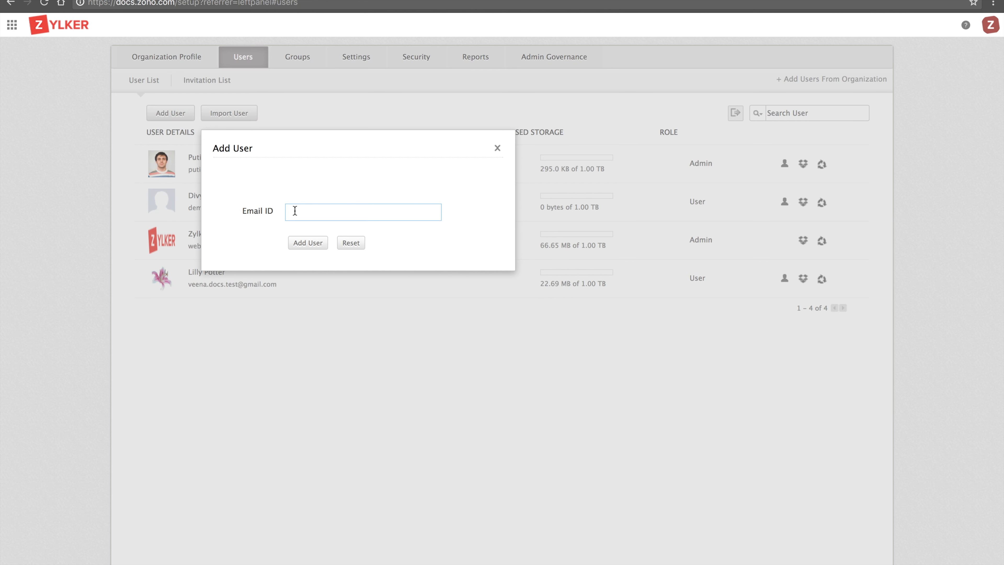
{"action": "left_click", "coordinate": [496, 149]}
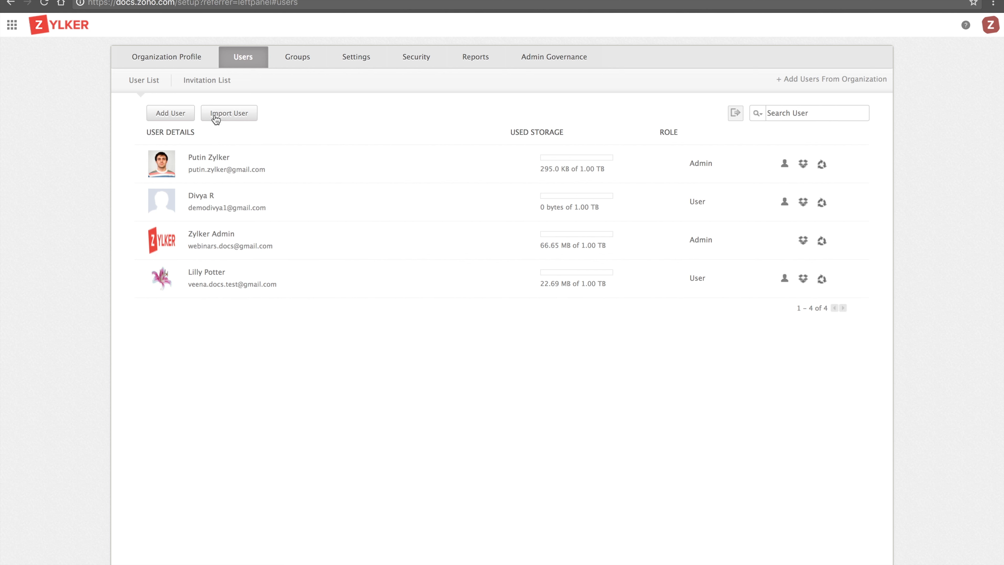
{"action": "left_click", "coordinate": [237, 116]}
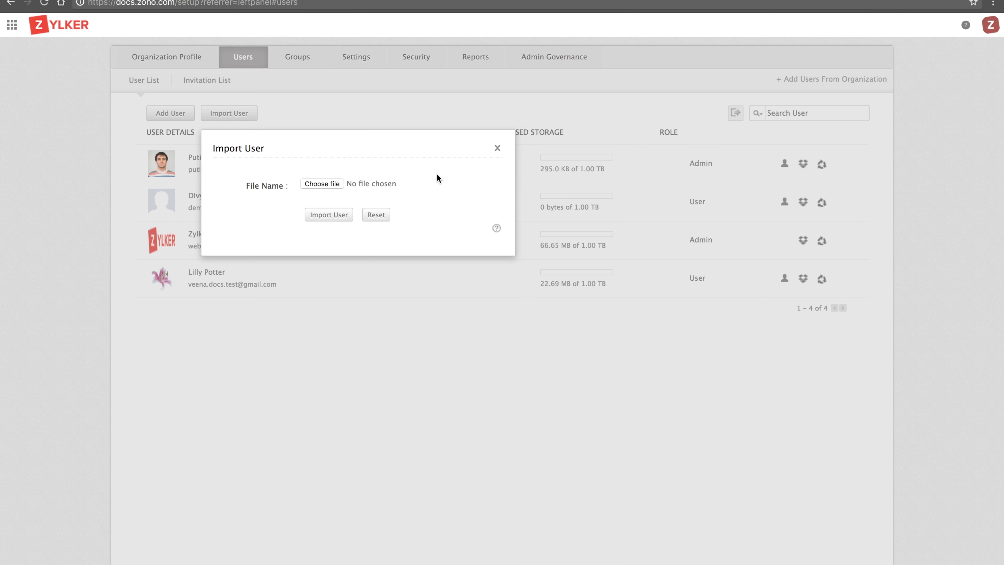
{"action": "left_click", "coordinate": [497, 148]}
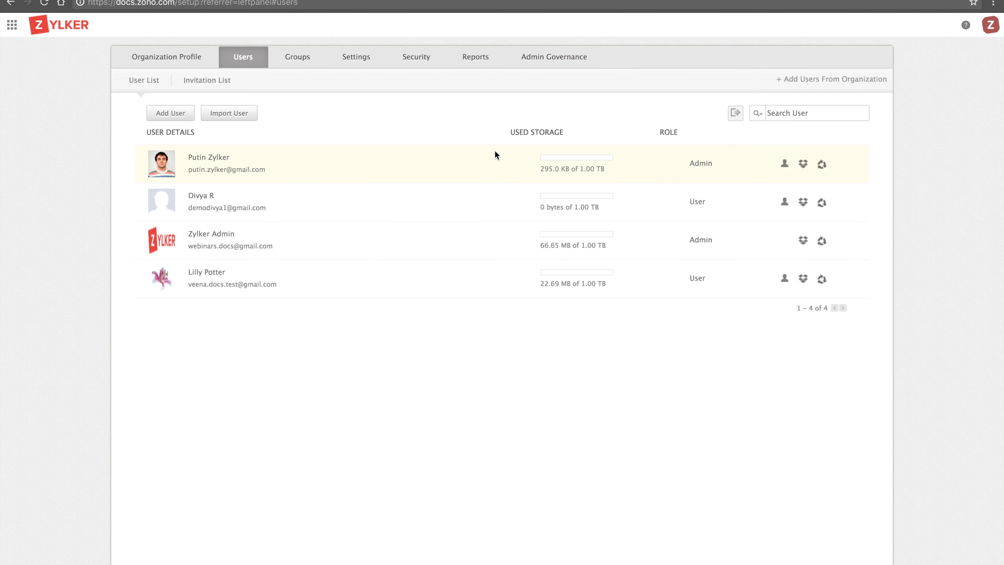
{"action": "left_click", "coordinate": [217, 85]}
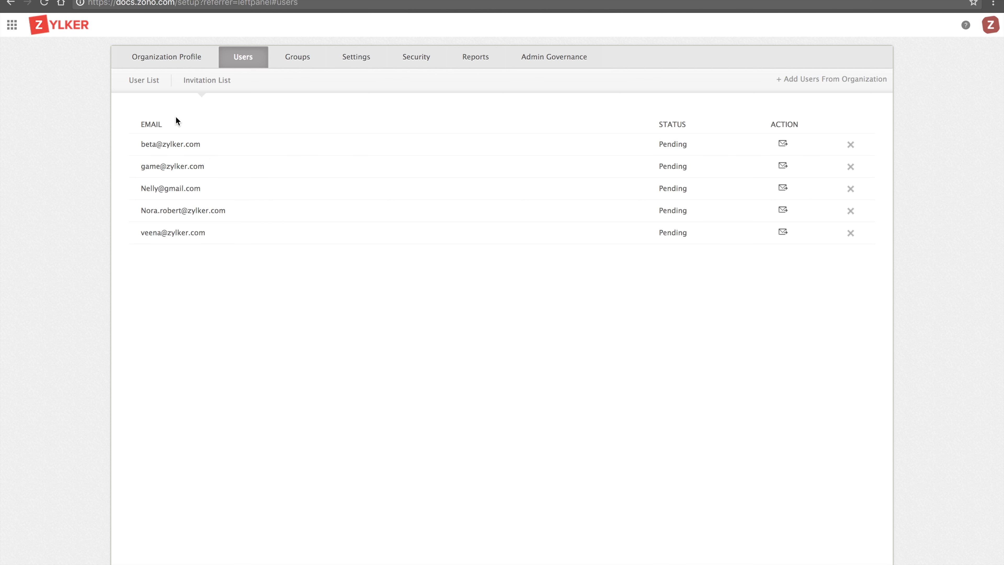
{"action": "left_click", "coordinate": [153, 86]}
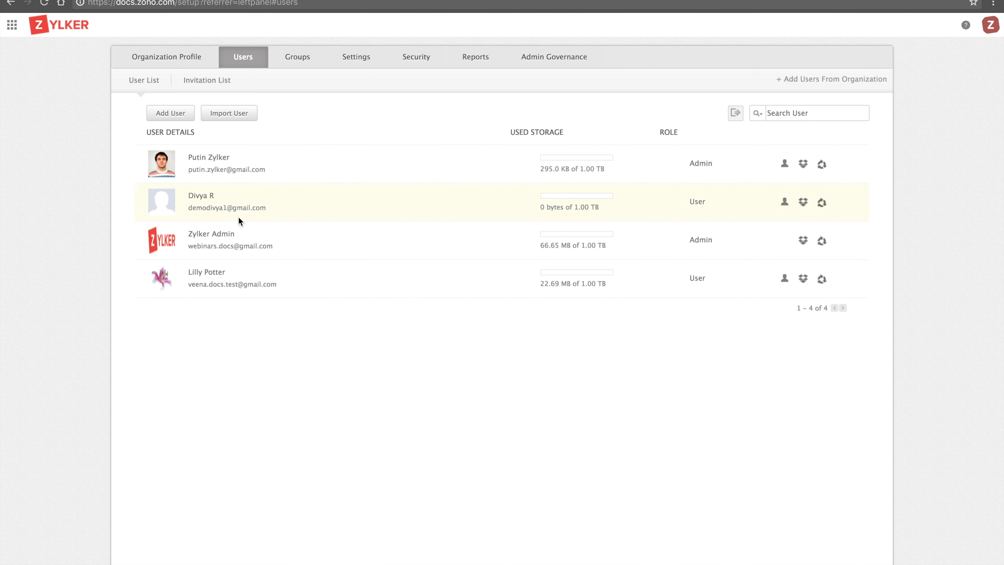
- Examine the organization's groups, their management options and the form for creating a group, leaving it without creating one
{"action": "left_click", "coordinate": [304, 65]}
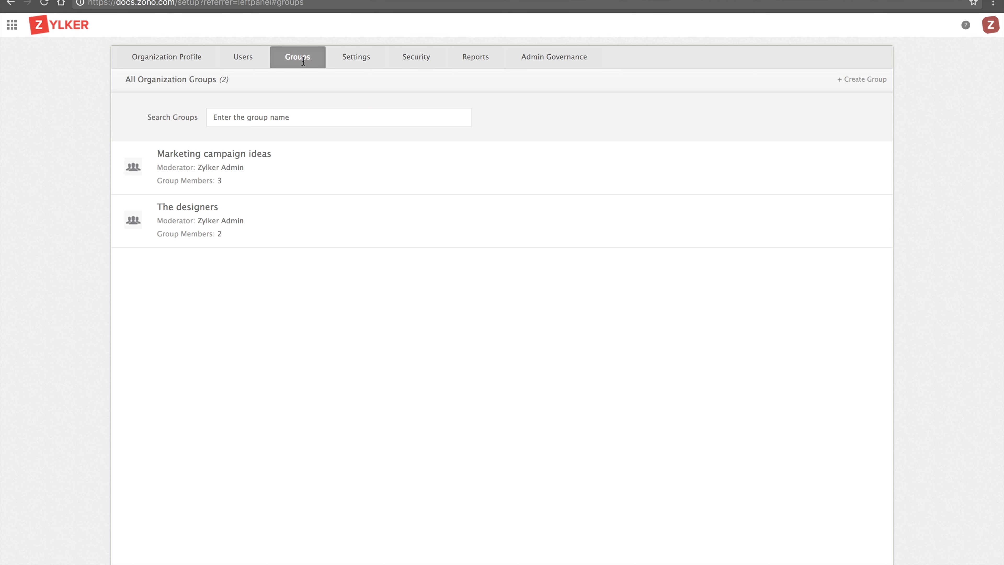
{"action": "mouse_move", "coordinate": [199, 153]}
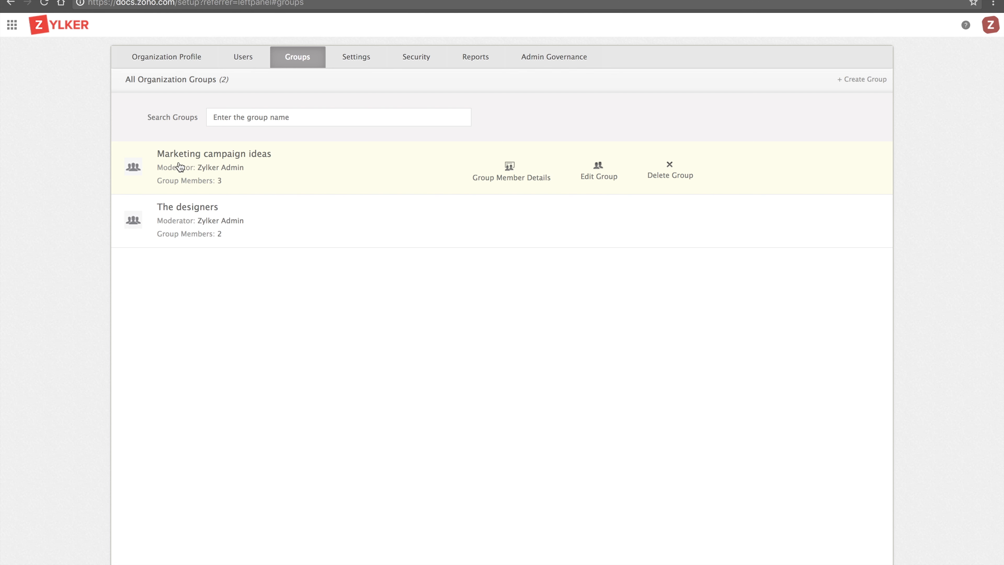
{"action": "mouse_move", "coordinate": [182, 210]}
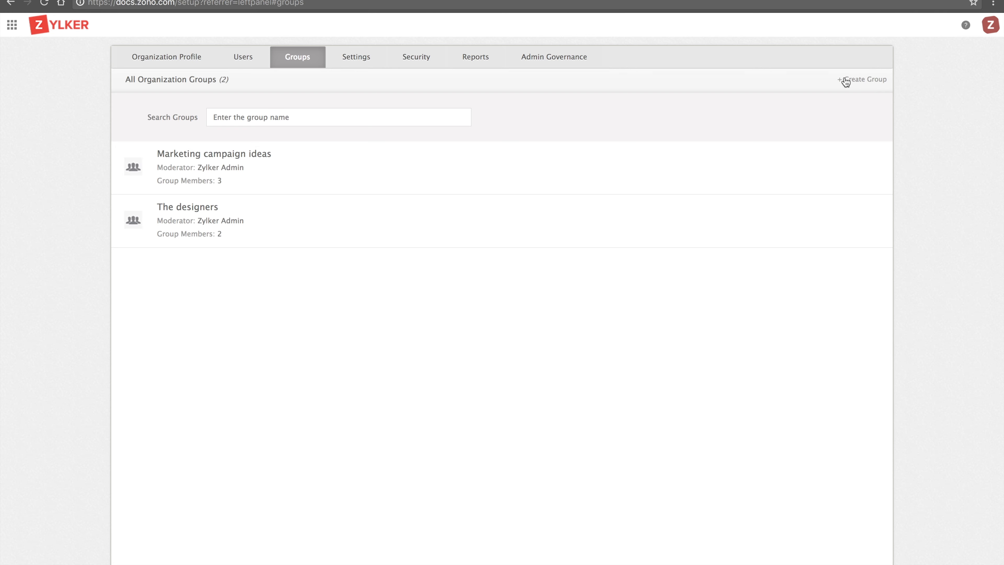
{"action": "left_click", "coordinate": [869, 80]}
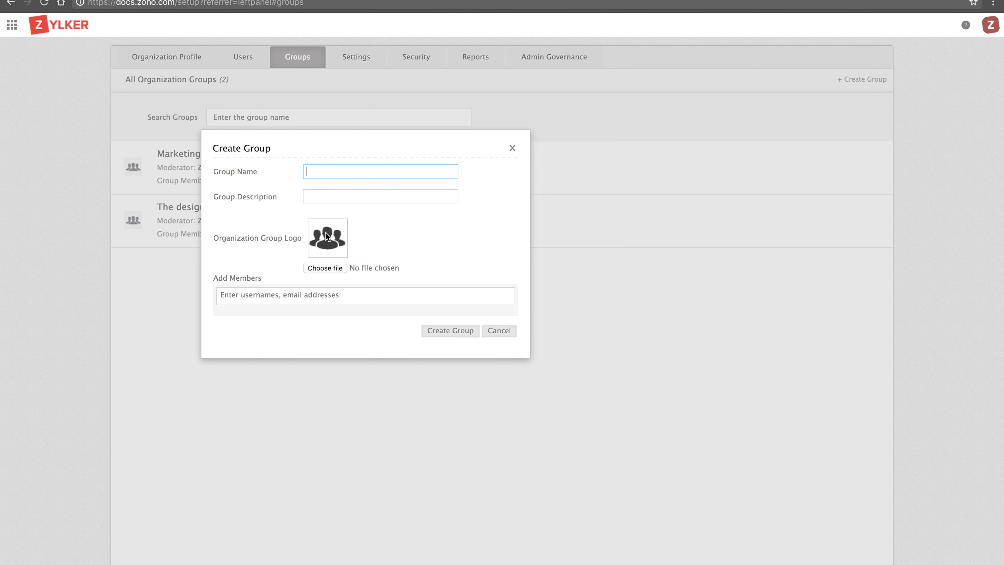
{"action": "left_click", "coordinate": [287, 294]}
{"action": "left_click", "coordinate": [512, 148]}
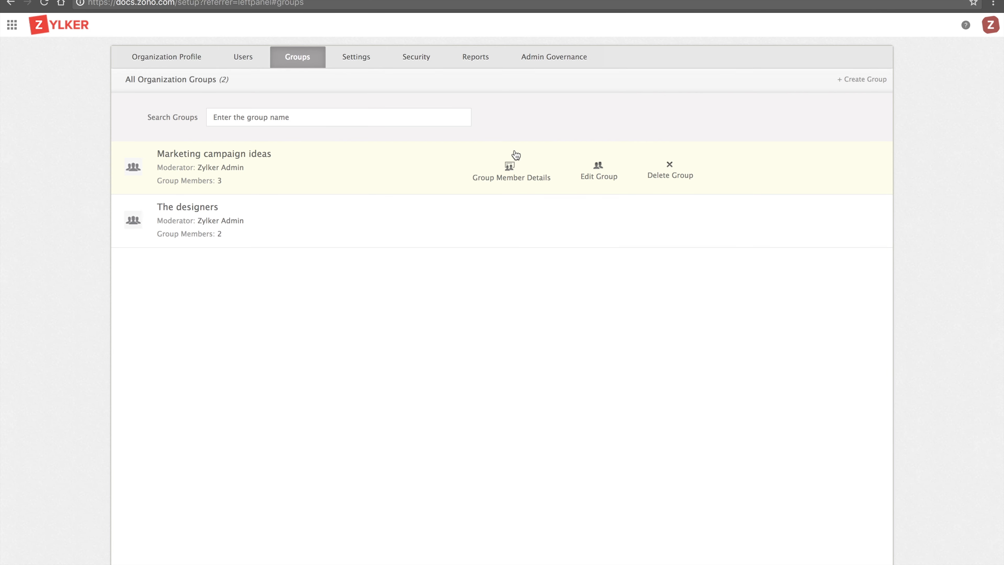
- Review the organization's share, export and publish privileges and the storage allocation for each user
{"action": "left_click", "coordinate": [355, 66]}
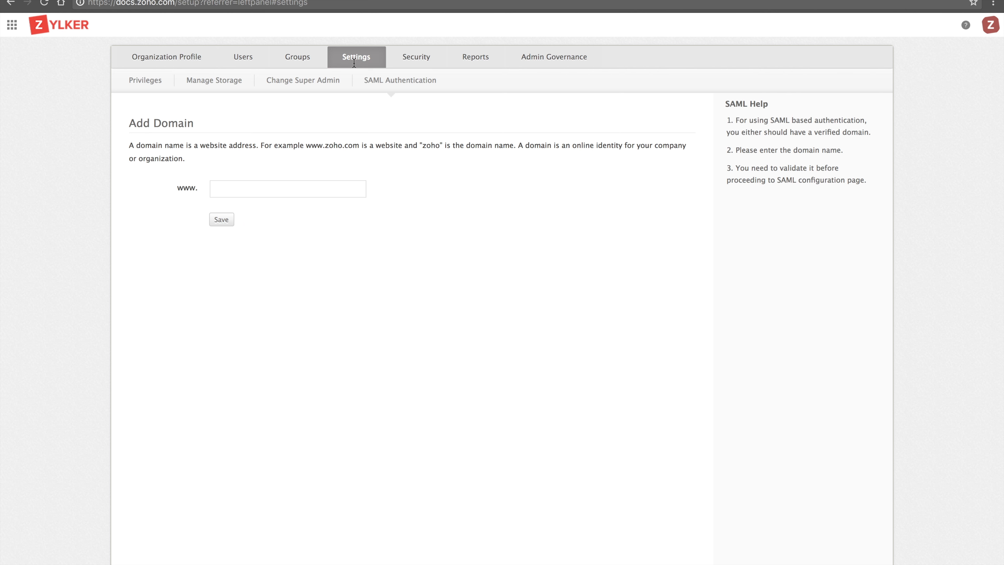
{"action": "left_click", "coordinate": [161, 88]}
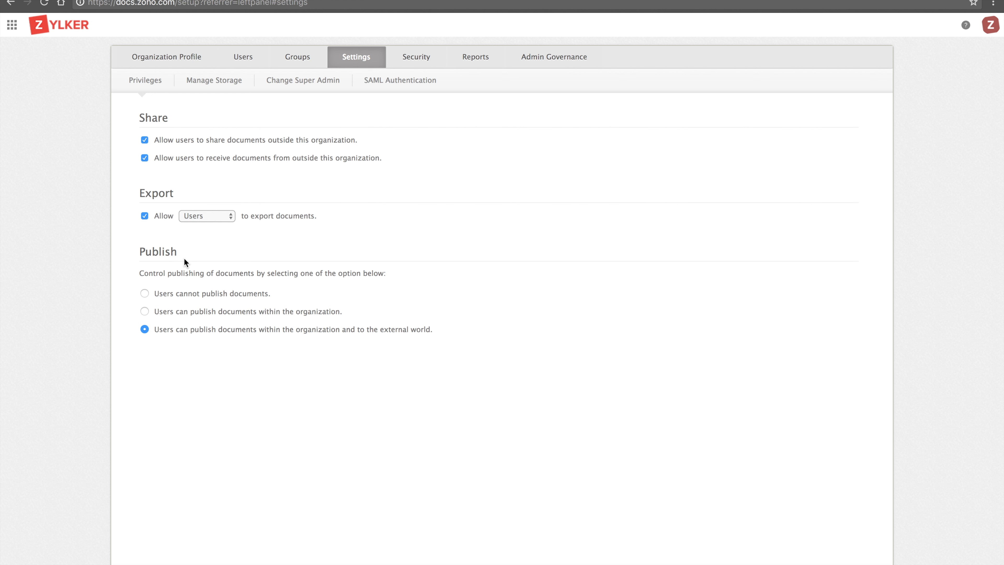
{"action": "left_click", "coordinate": [225, 82]}
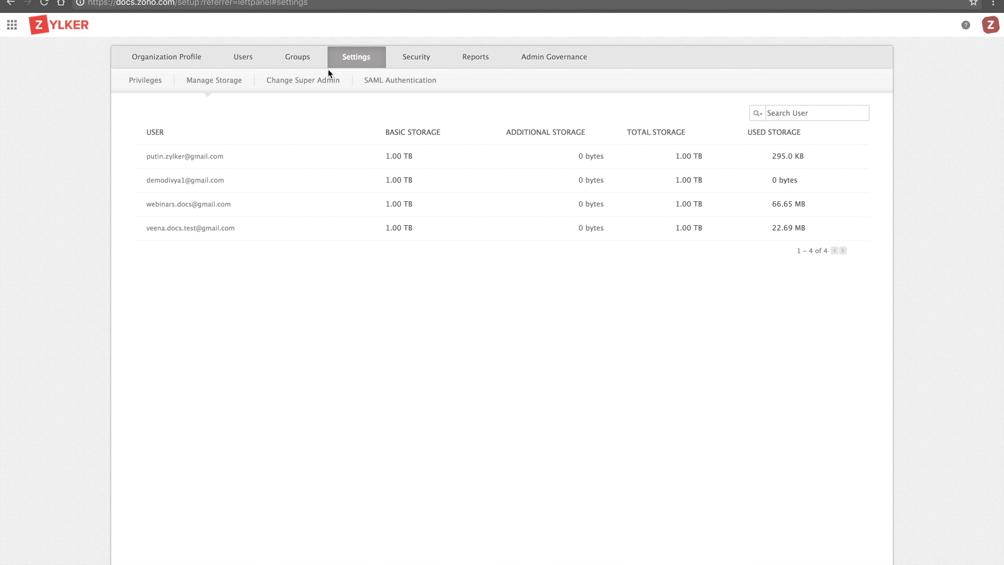
- Check the super admin change settings against the user roles and organization profile, and view the available super administrator choices without changing the selection
{"action": "left_click", "coordinate": [311, 82]}
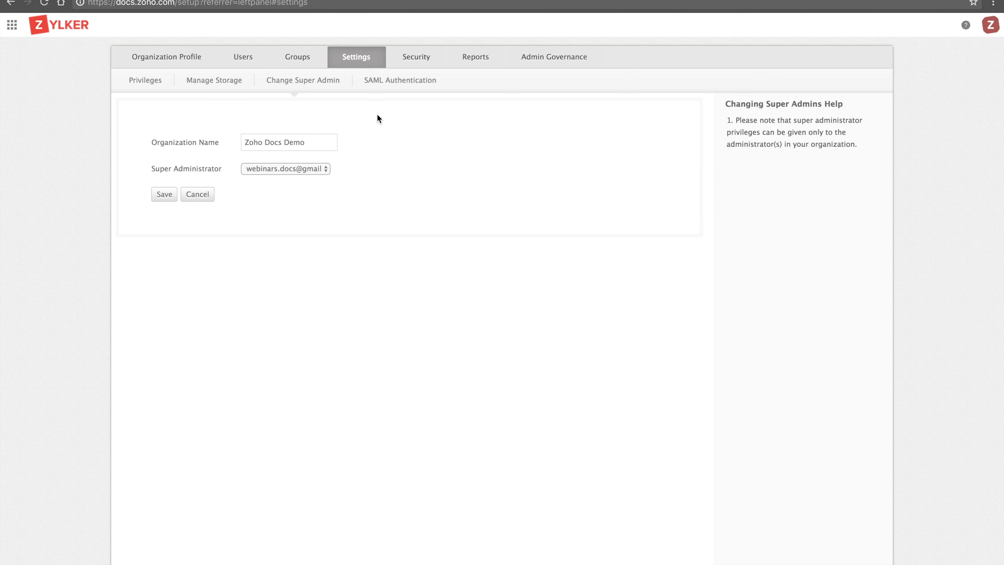
{"action": "left_click", "coordinate": [250, 61]}
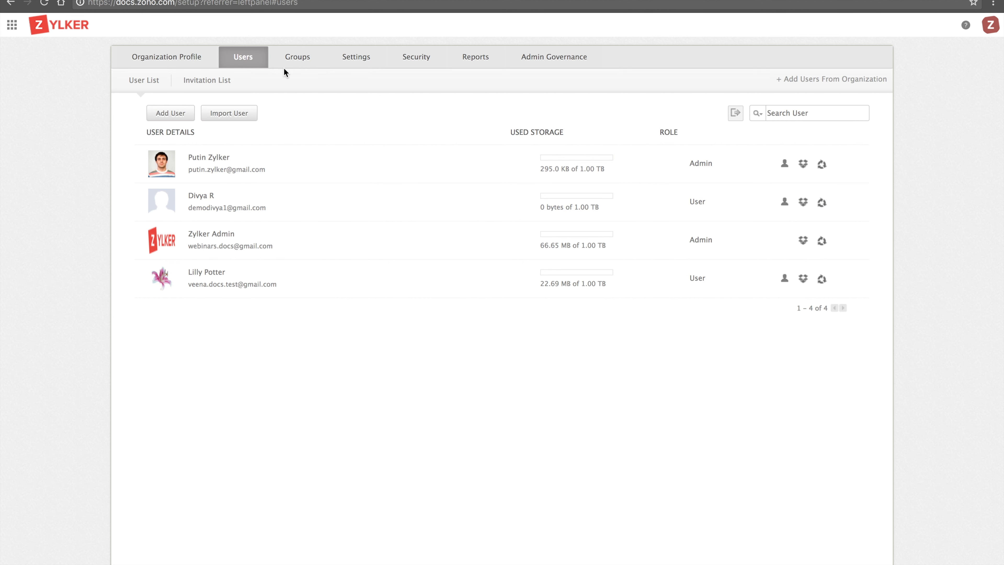
{"action": "left_click", "coordinate": [193, 63]}
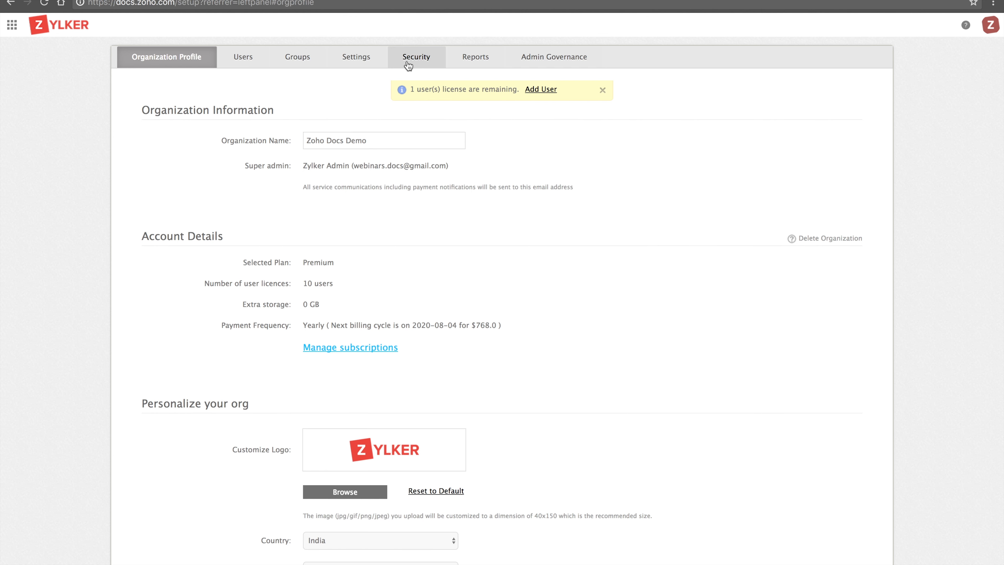
{"action": "left_click", "coordinate": [365, 60]}
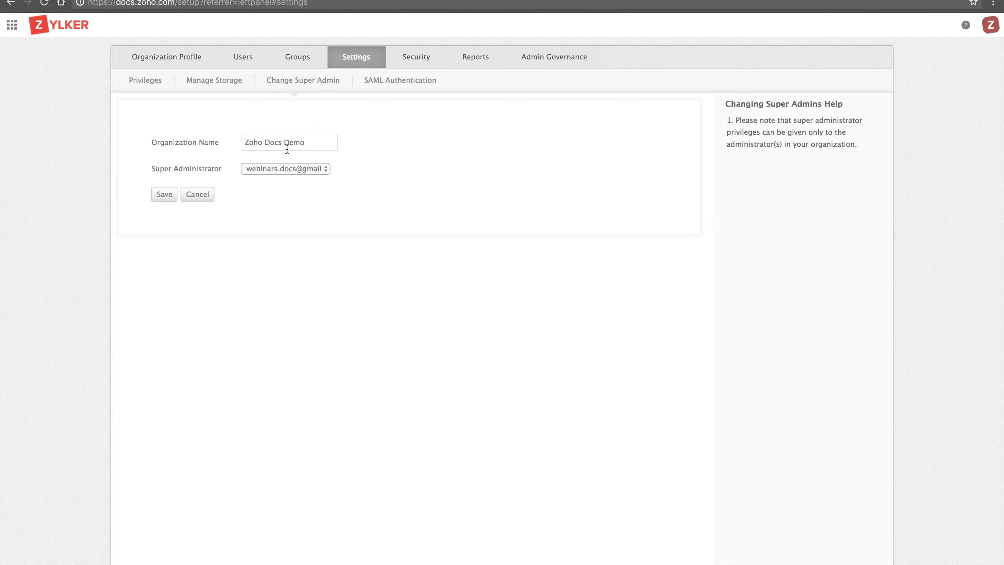
{"action": "left_click", "coordinate": [314, 170]}
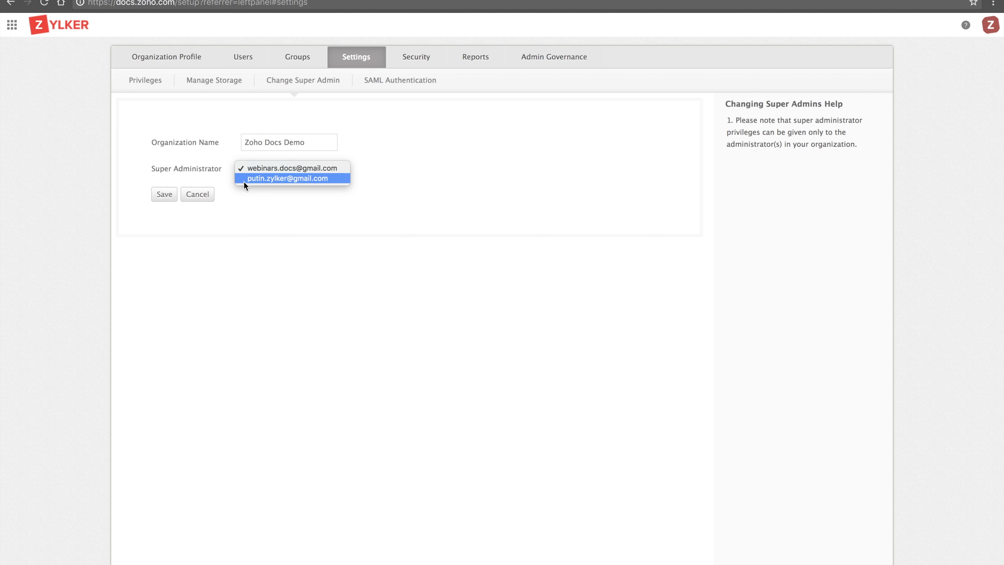
{"action": "left_click", "coordinate": [272, 221]}
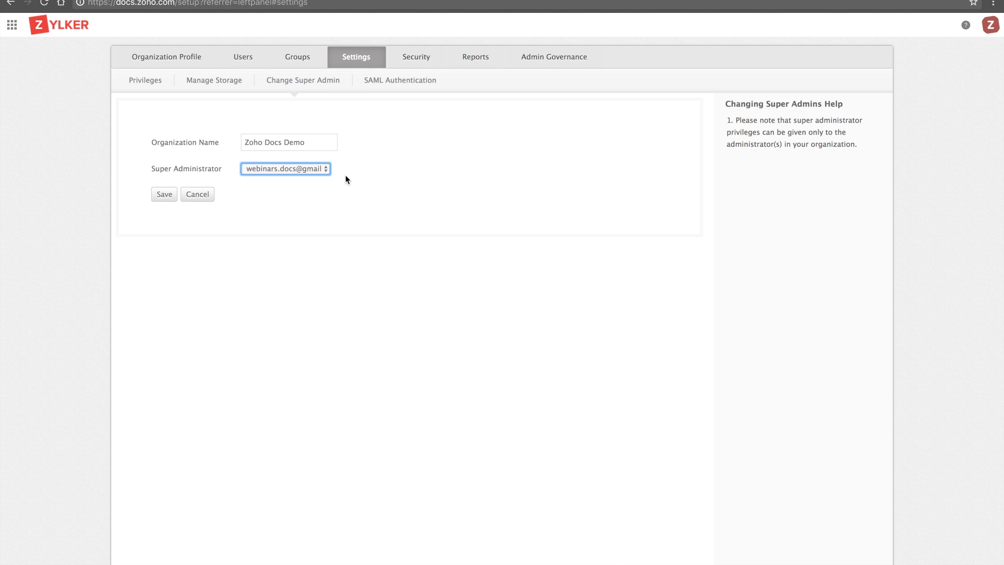
- Review the domain setup for SAML authentication and the organization's password policy options
{"action": "left_click", "coordinate": [400, 81]}
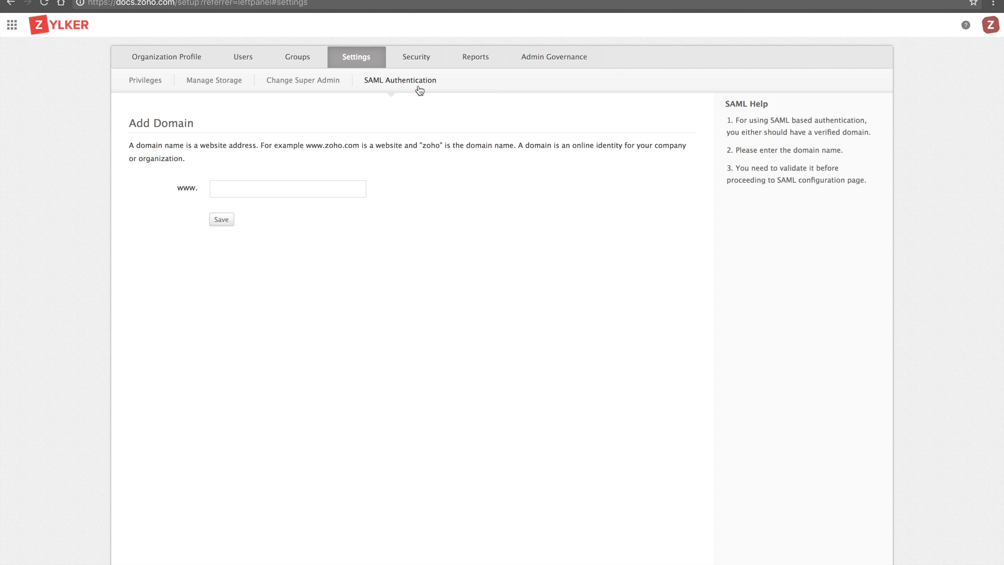
{"action": "left_click", "coordinate": [419, 60]}
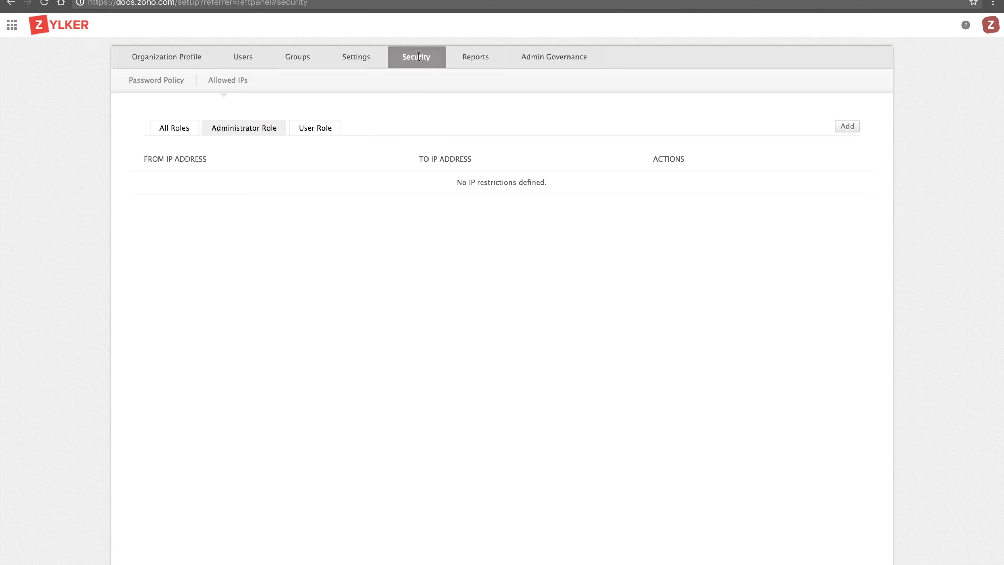
{"action": "left_click", "coordinate": [172, 82]}
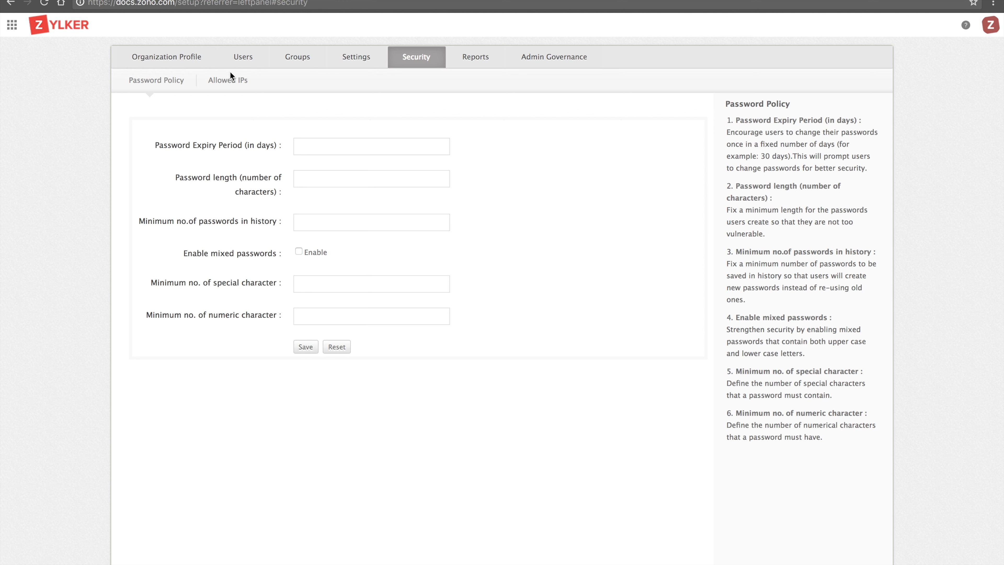
- Examine the allowed IPs form with its address range fields and role restriction choices, and close it without adding a restriction
{"action": "left_click", "coordinate": [227, 84]}
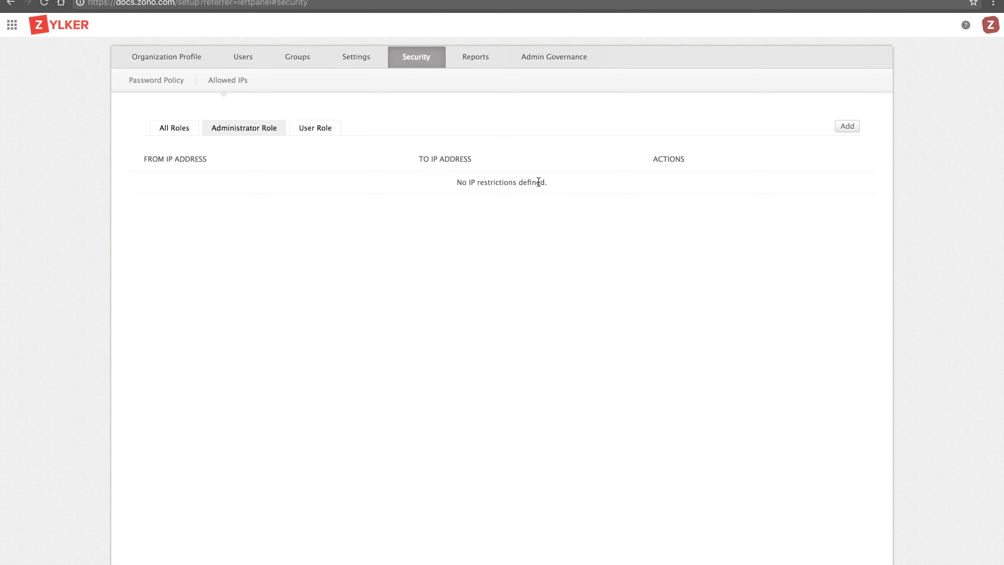
{"action": "left_click", "coordinate": [846, 130]}
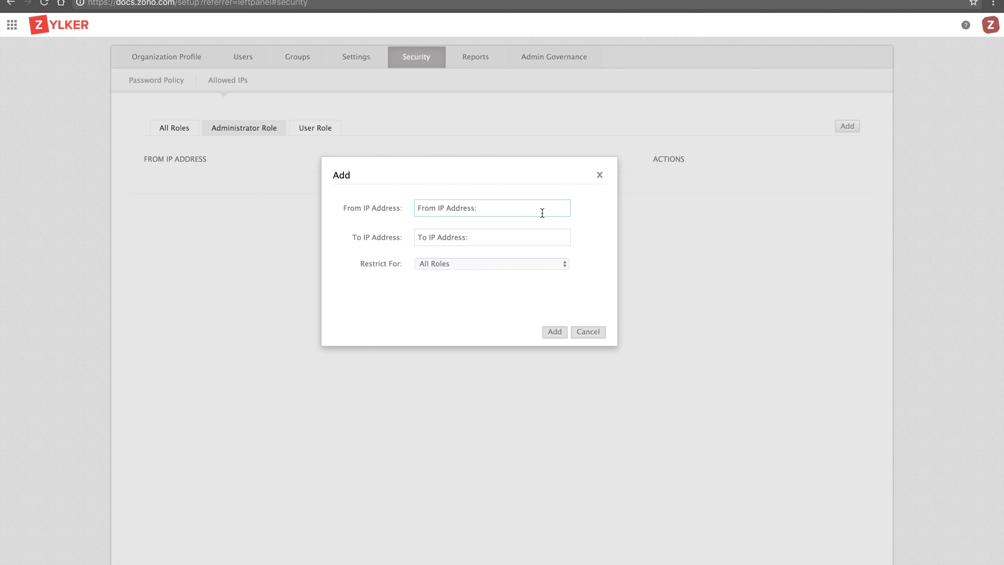
{"action": "left_click", "coordinate": [538, 243]}
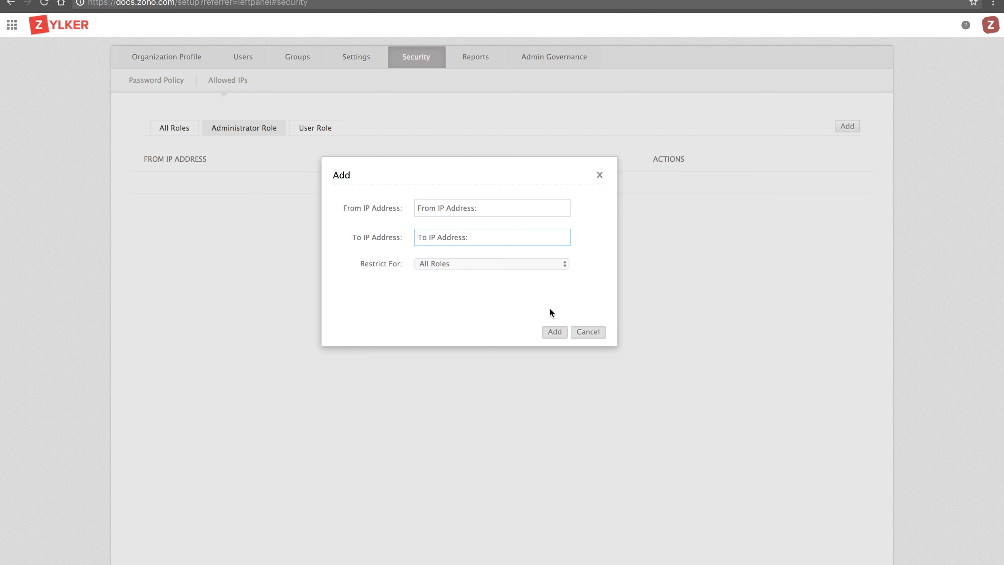
{"action": "left_click", "coordinate": [560, 264]}
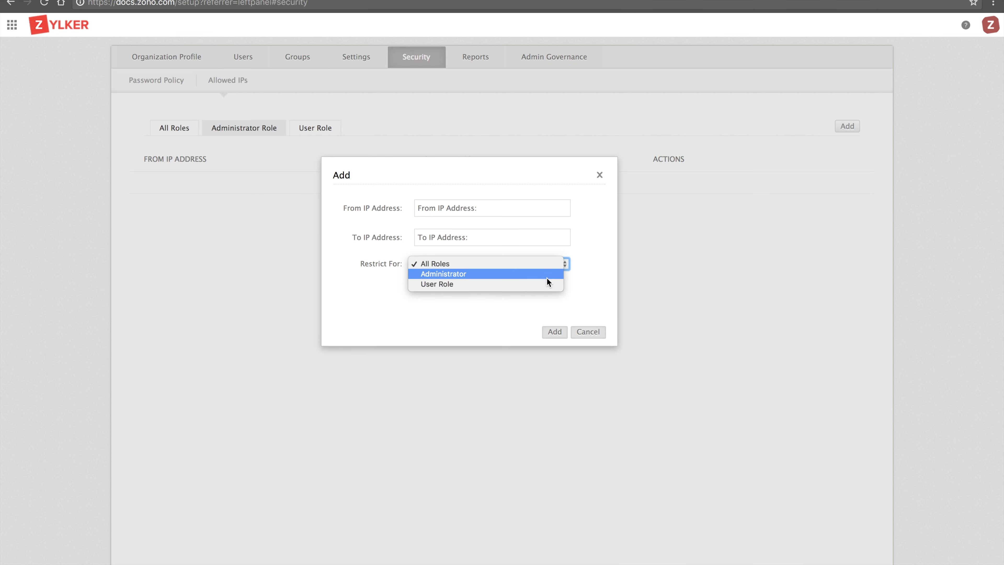
{"action": "left_click", "coordinate": [599, 173]}
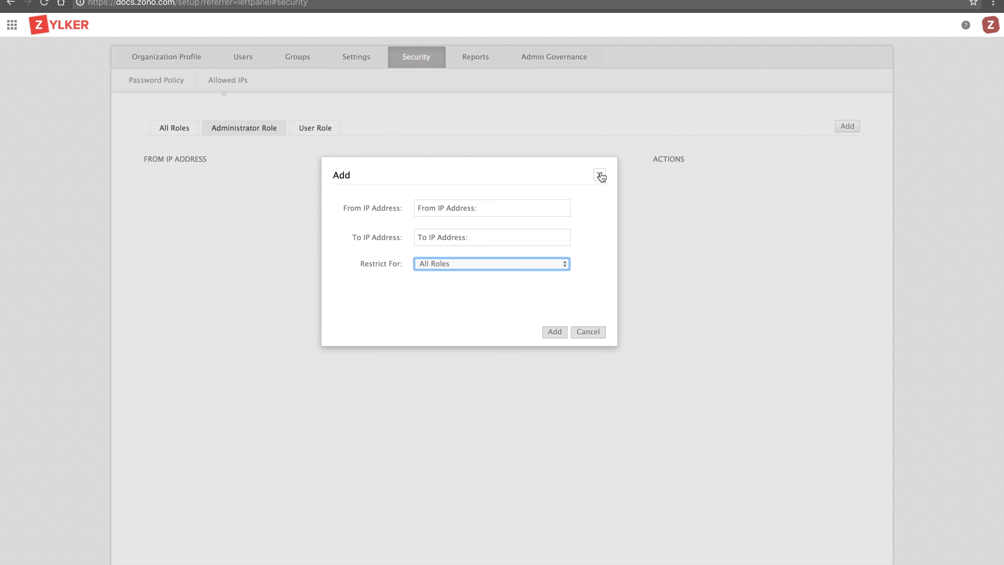
{"action": "left_click", "coordinate": [599, 175]}
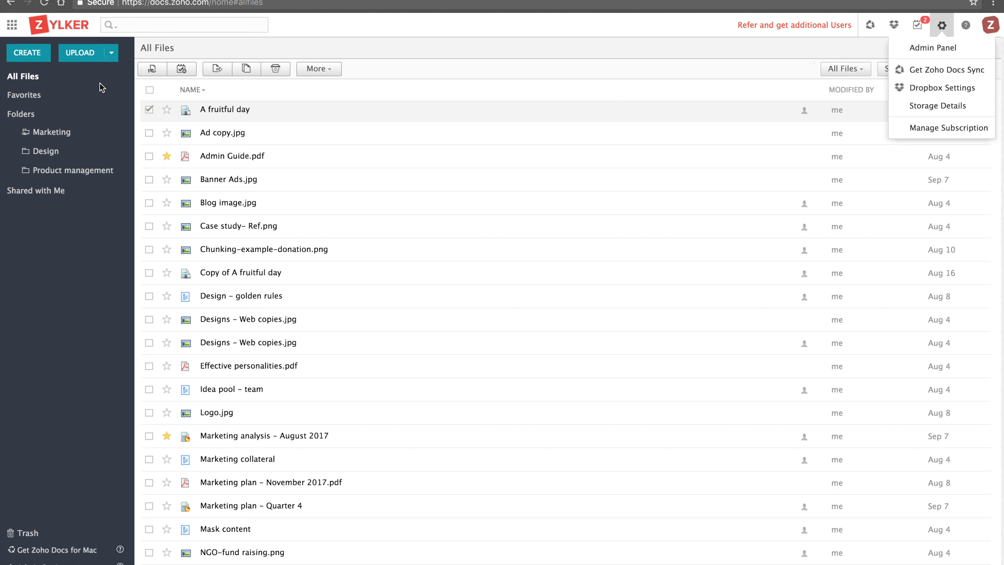
- Review the file types and folder option available for creation, and the sources available for uploading
{"action": "left_click", "coordinate": [38, 61]}
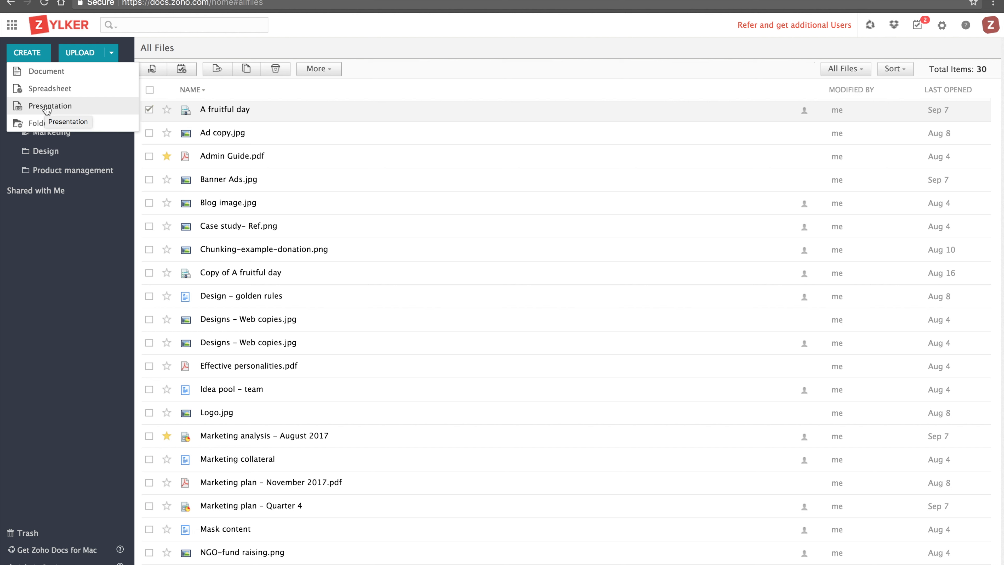
{"action": "left_click", "coordinate": [129, 46]}
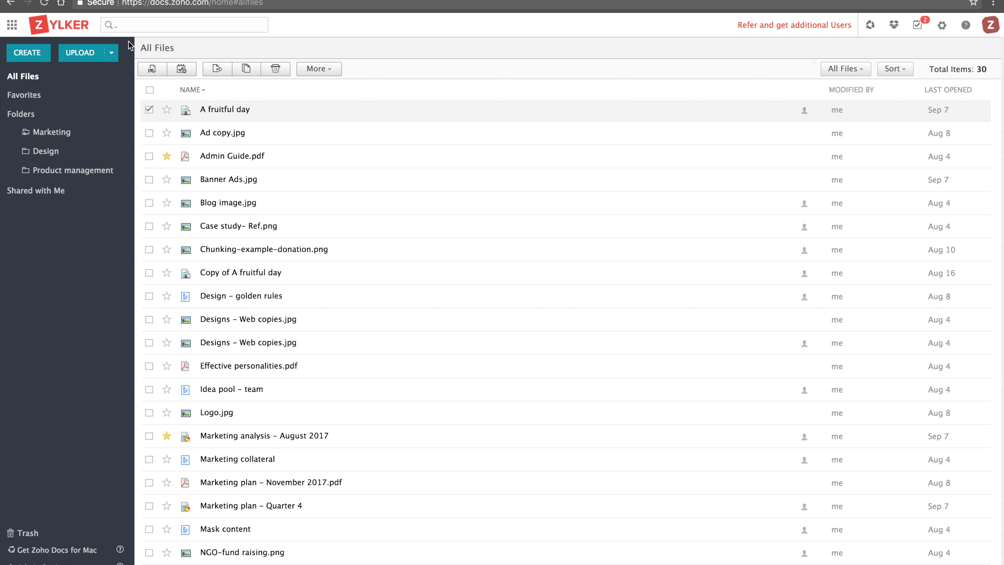
{"action": "left_click", "coordinate": [113, 56]}
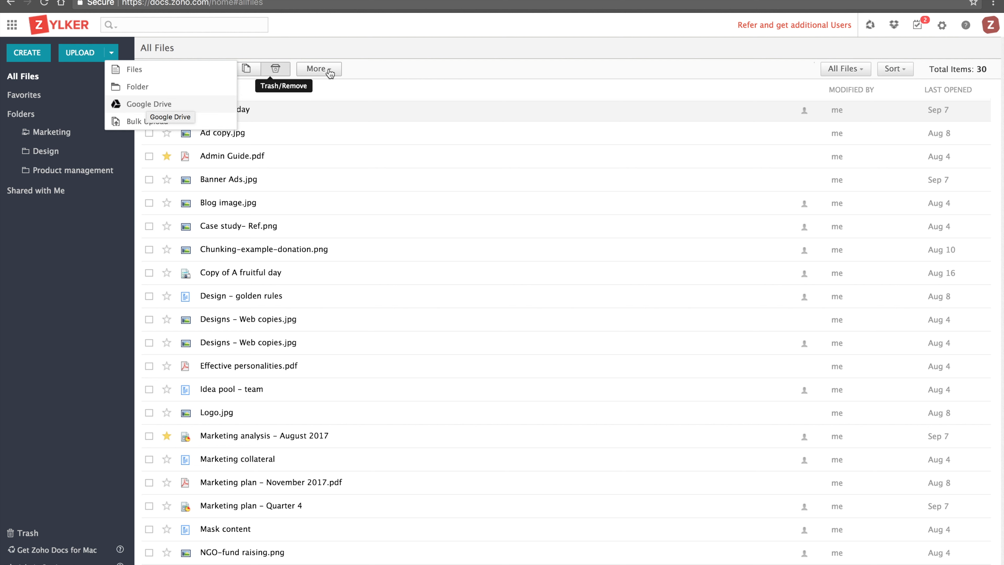
- Check the Dropbox sync configuration and the organization's storage details, closing each without making changes
{"action": "left_click", "coordinate": [895, 28]}
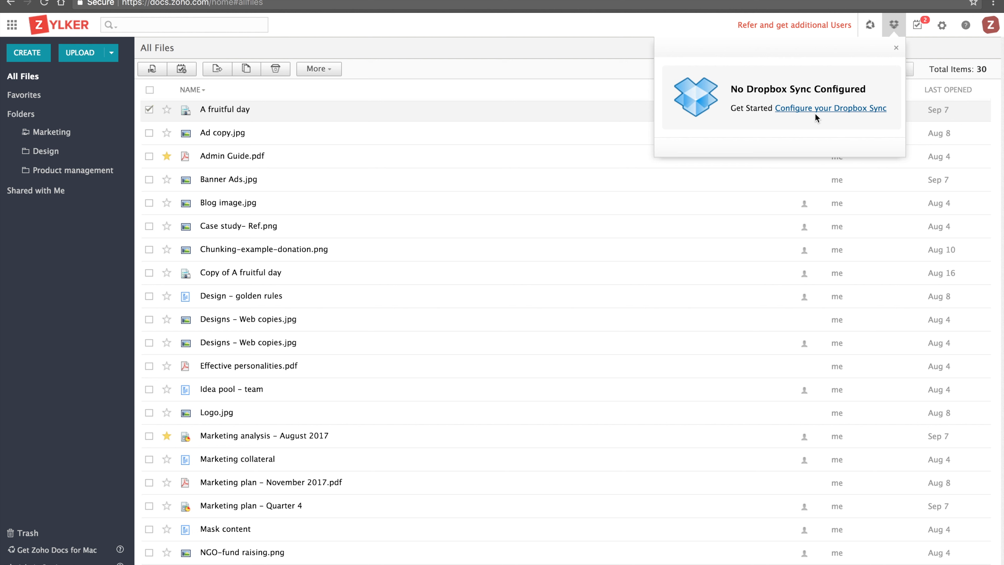
{"action": "left_click", "coordinate": [896, 48]}
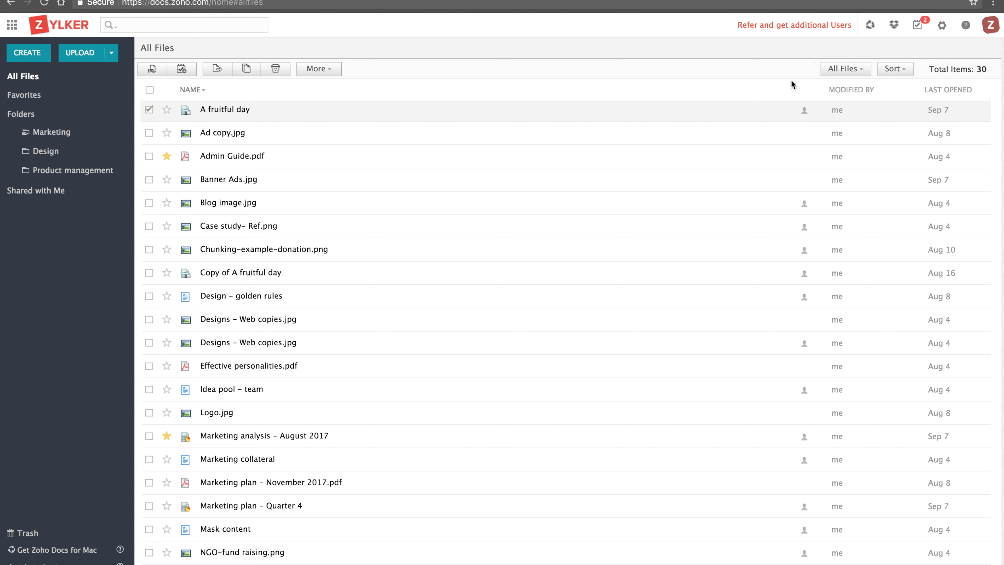
{"action": "left_click", "coordinate": [942, 26]}
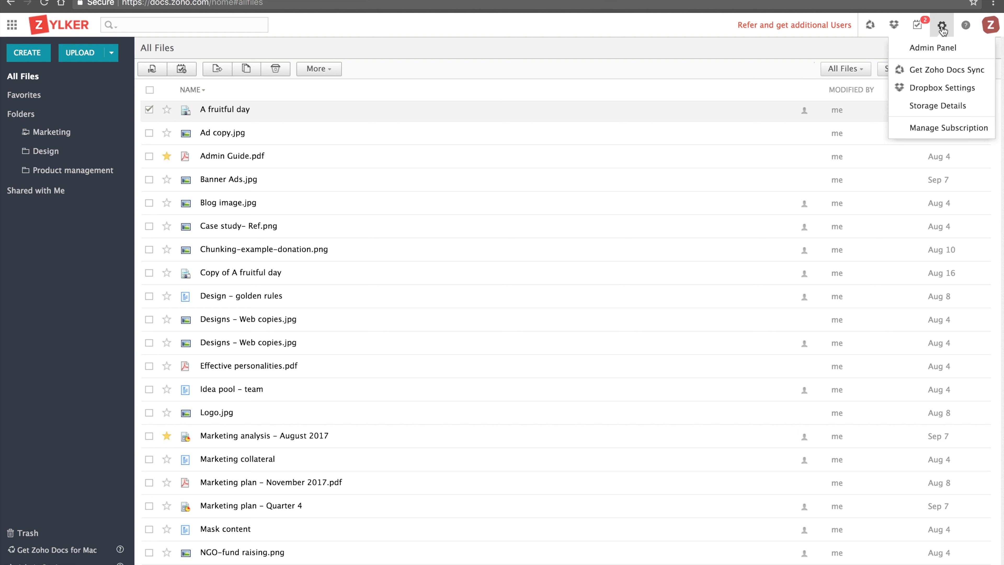
{"action": "left_click", "coordinate": [936, 106]}
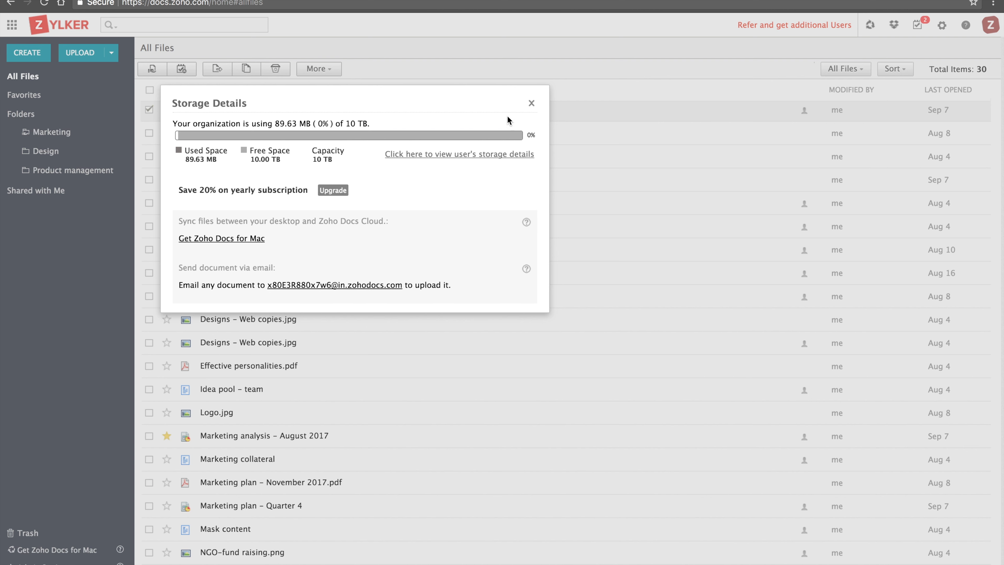
{"action": "left_click", "coordinate": [531, 104]}
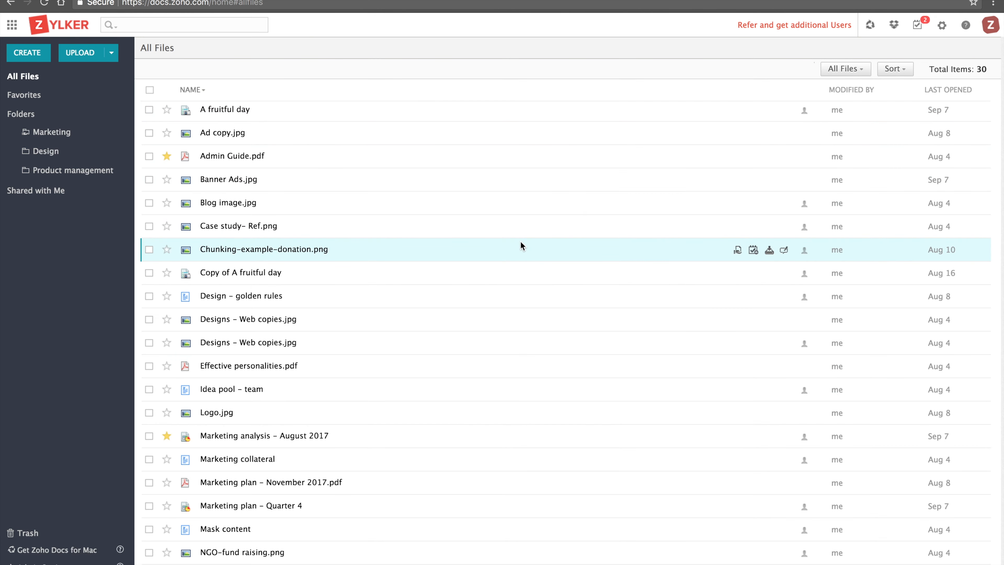
{"action": "left_click", "coordinate": [149, 273]}
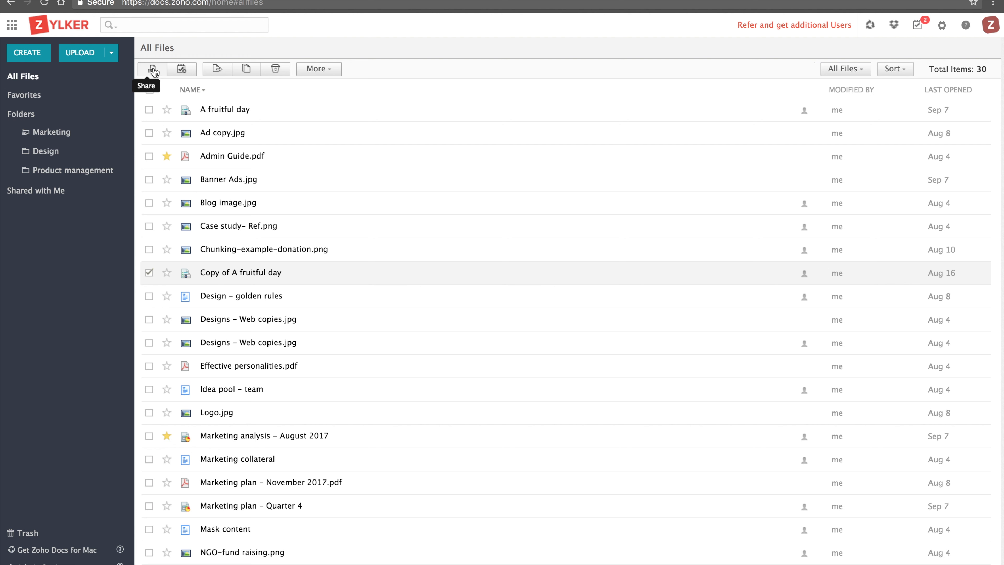
{"action": "left_click", "coordinate": [181, 69]}
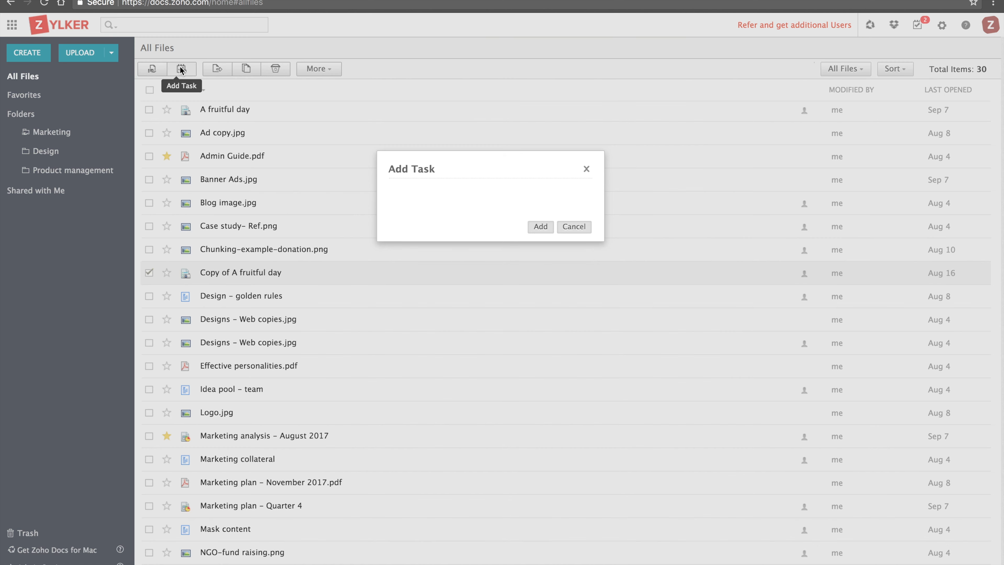
{"action": "left_click", "coordinate": [586, 168]}
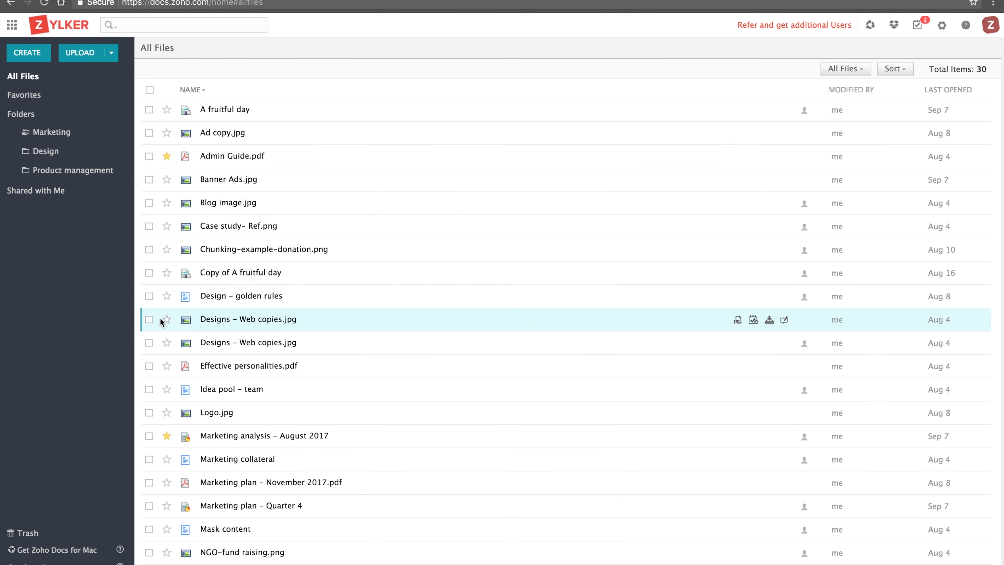
- Start a Review task for the first Designs – Web copies.jpg file and assign it to the suggested contact's e-mail address
{"action": "left_click", "coordinate": [149, 320]}
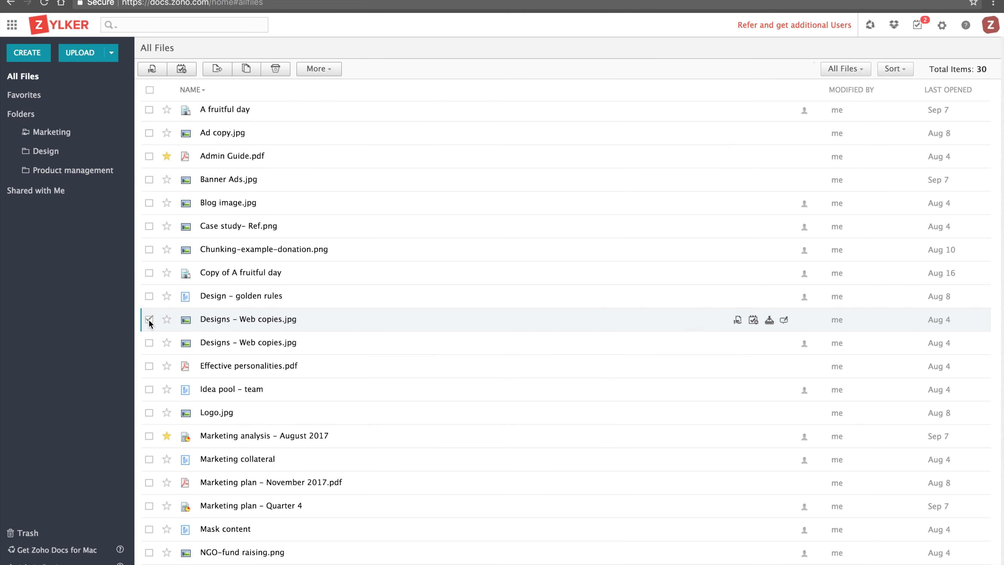
{"action": "left_click", "coordinate": [185, 71]}
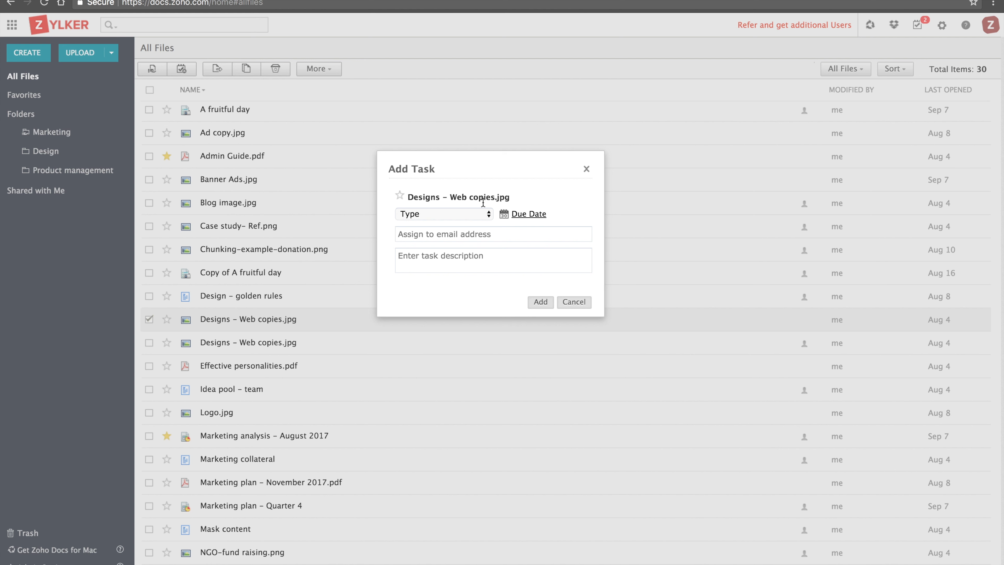
{"action": "left_click", "coordinate": [479, 213]}
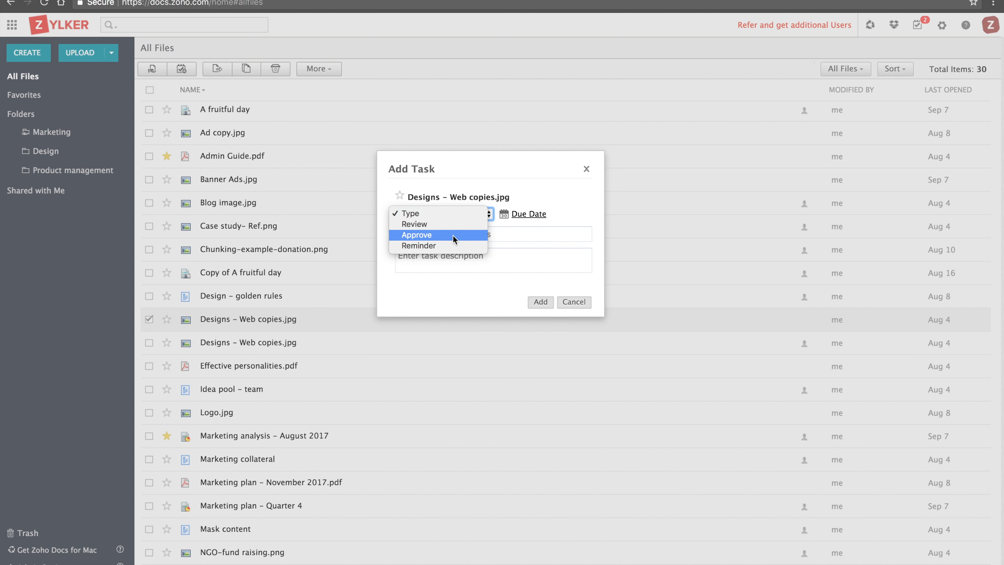
{"action": "left_click", "coordinate": [453, 225]}
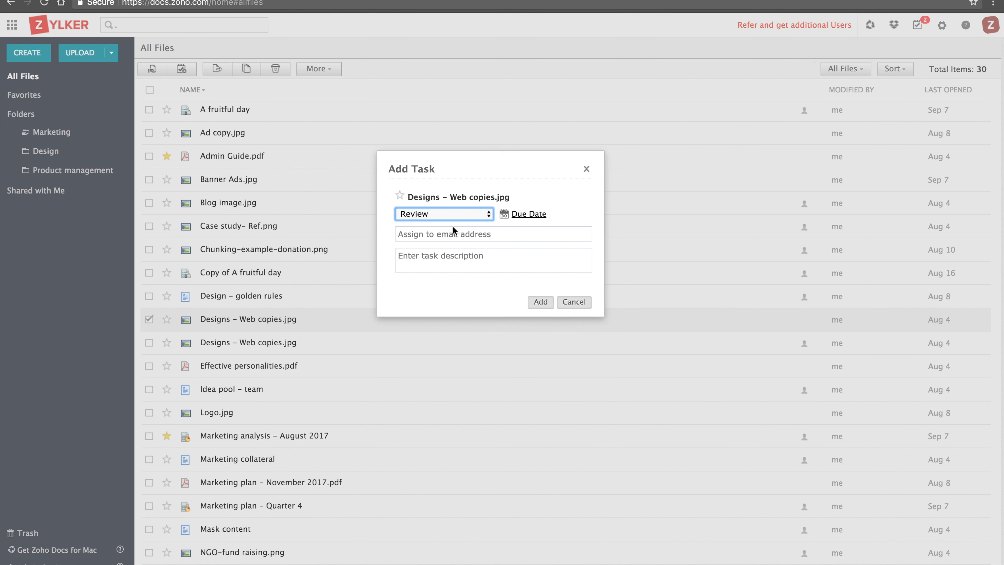
{"action": "left_click", "coordinate": [452, 235]}
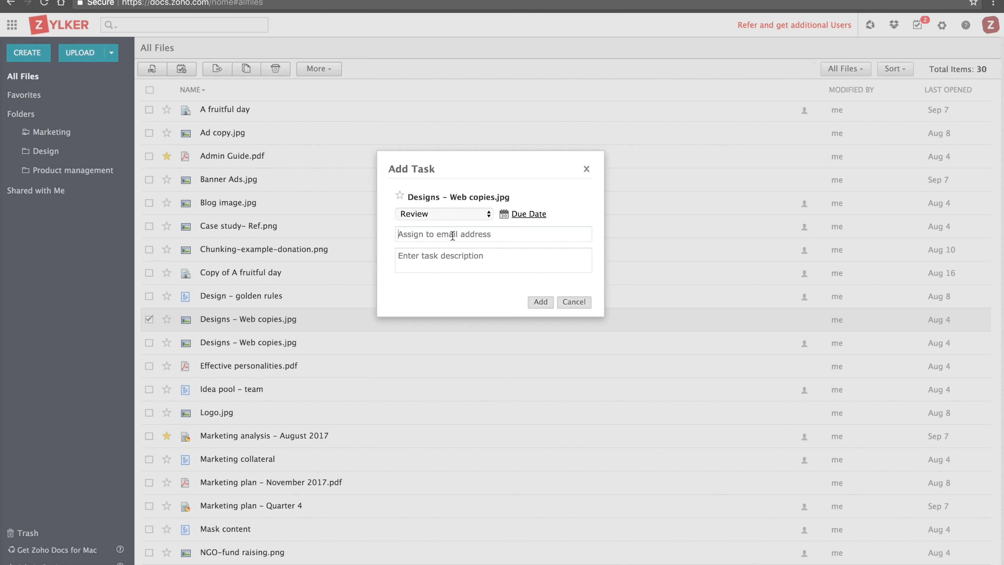
{"action": "type", "text": "put"}
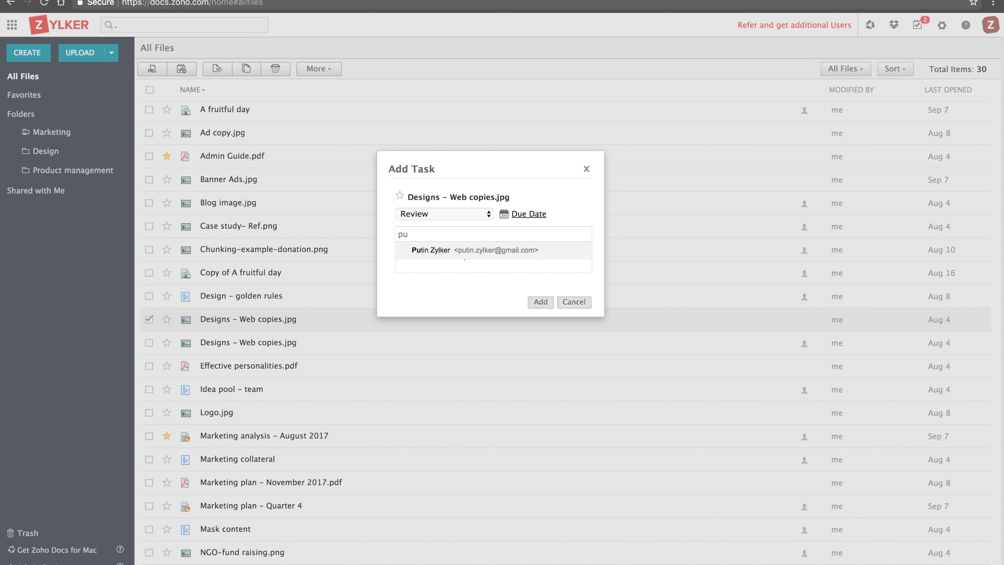
{"action": "left_click", "coordinate": [462, 252]}
- Enter "task." as the task description, set the due date to 09/21/2017, and add the task
{"action": "left_click", "coordinate": [456, 259]}
{"action": "type", "text": "t"}
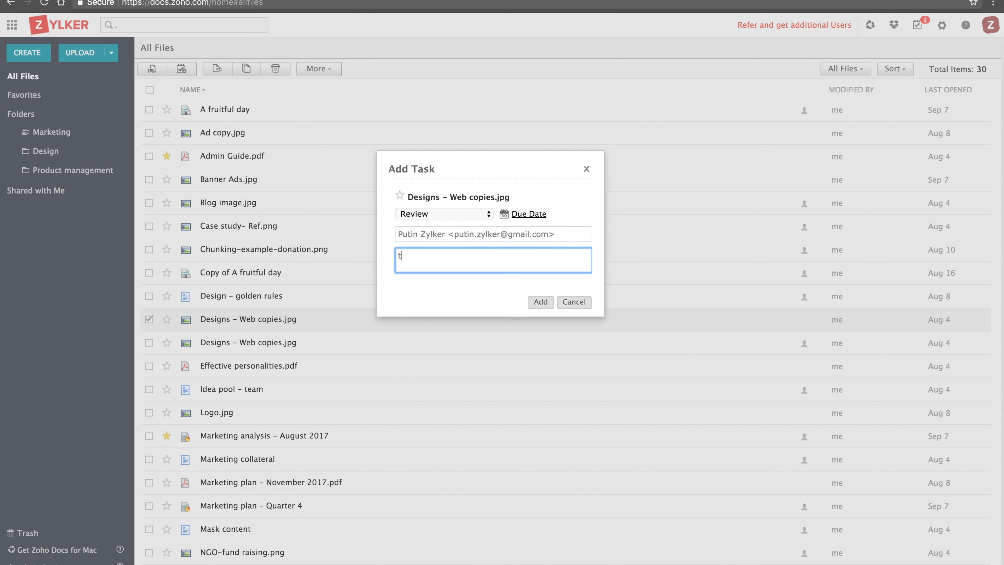
{"action": "type", "text": "ask."}
{"action": "left_click", "coordinate": [538, 214]}
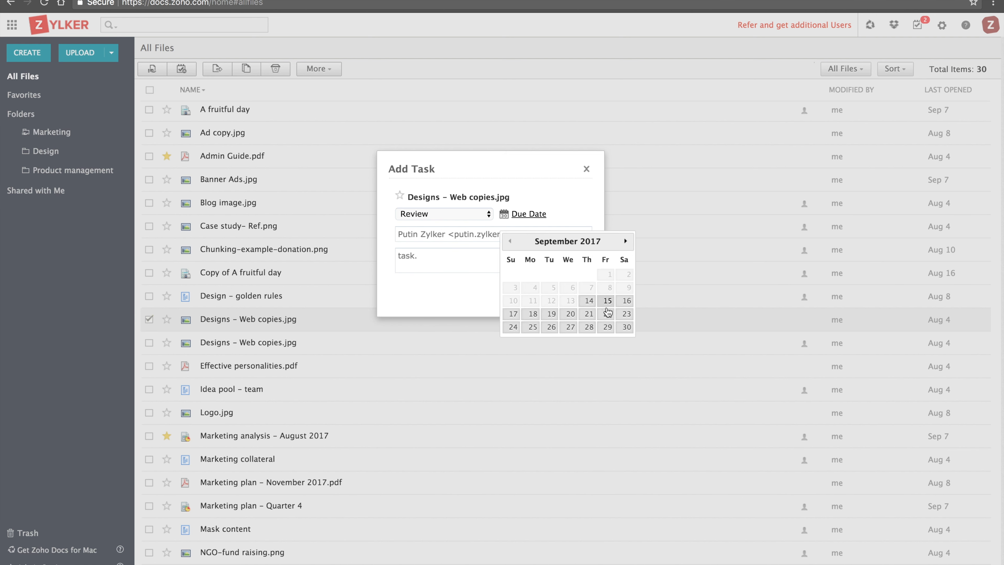
{"action": "left_click", "coordinate": [590, 314]}
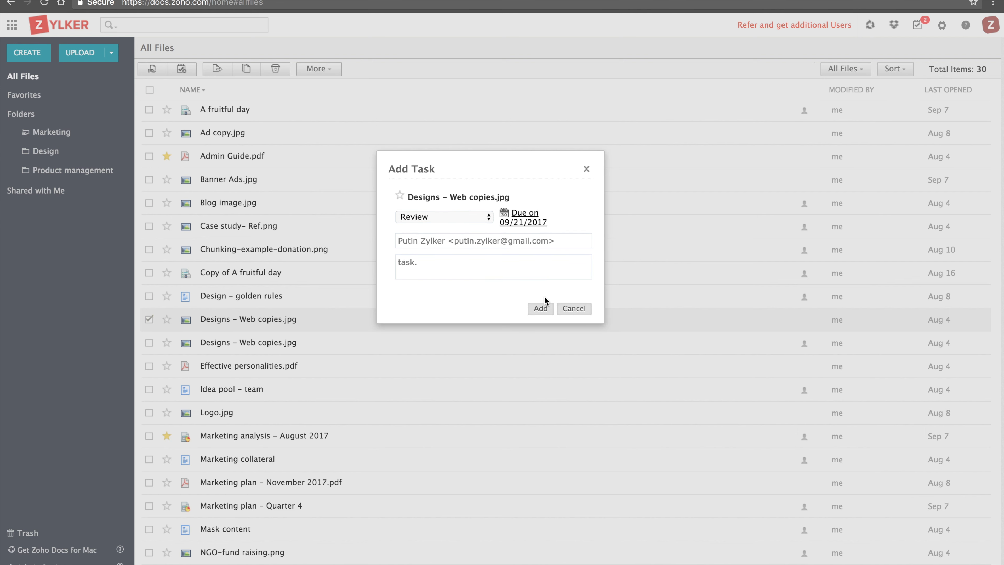
{"action": "left_click", "coordinate": [542, 308]}
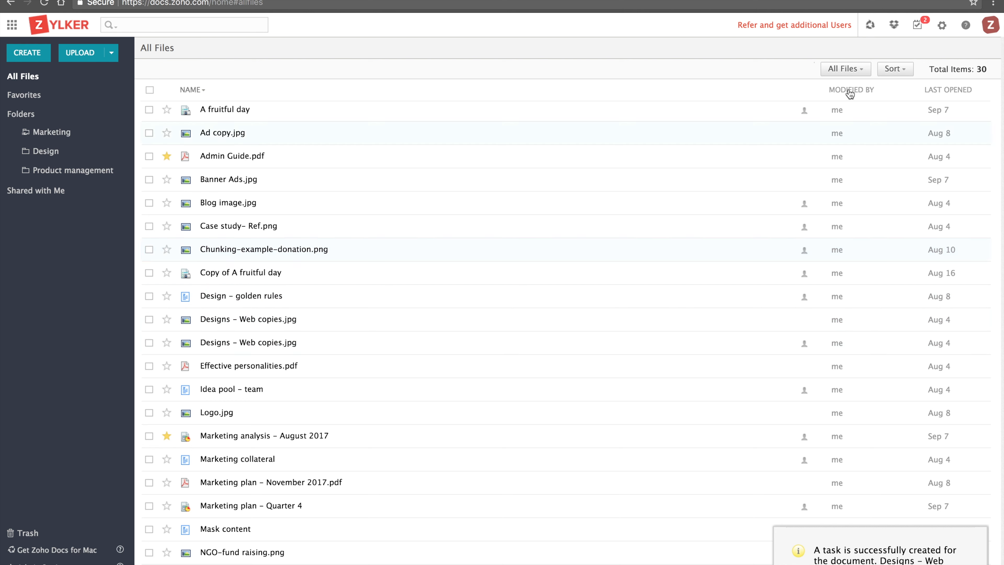
- Check the task details list for active tasks and close it
{"action": "left_click", "coordinate": [926, 25]}
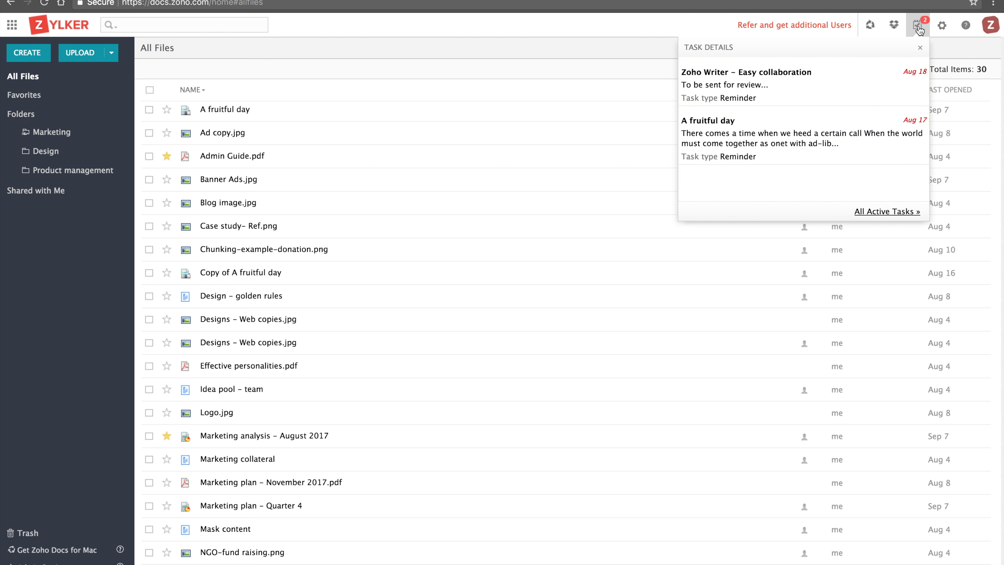
{"action": "left_click", "coordinate": [921, 50]}
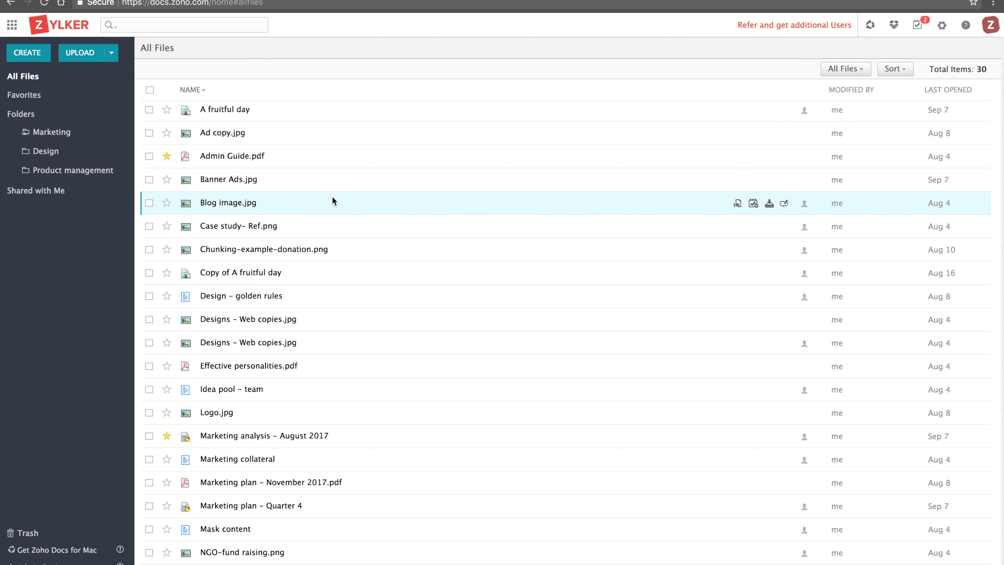
- Review the actions available for Chunking-example-donation.png, clear its selection, and view the creation options including Folder
{"action": "left_click", "coordinate": [149, 250]}
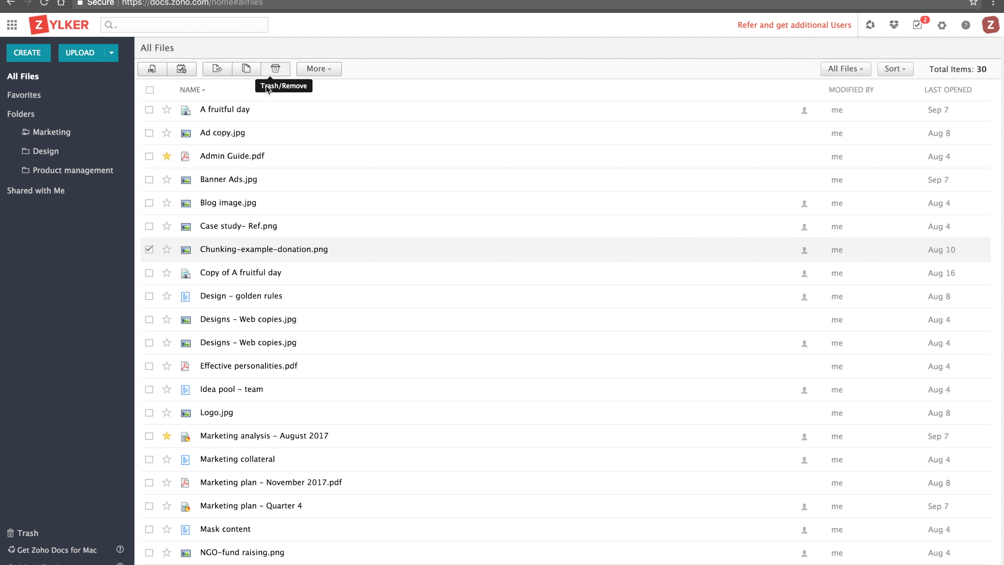
{"action": "left_click", "coordinate": [149, 248]}
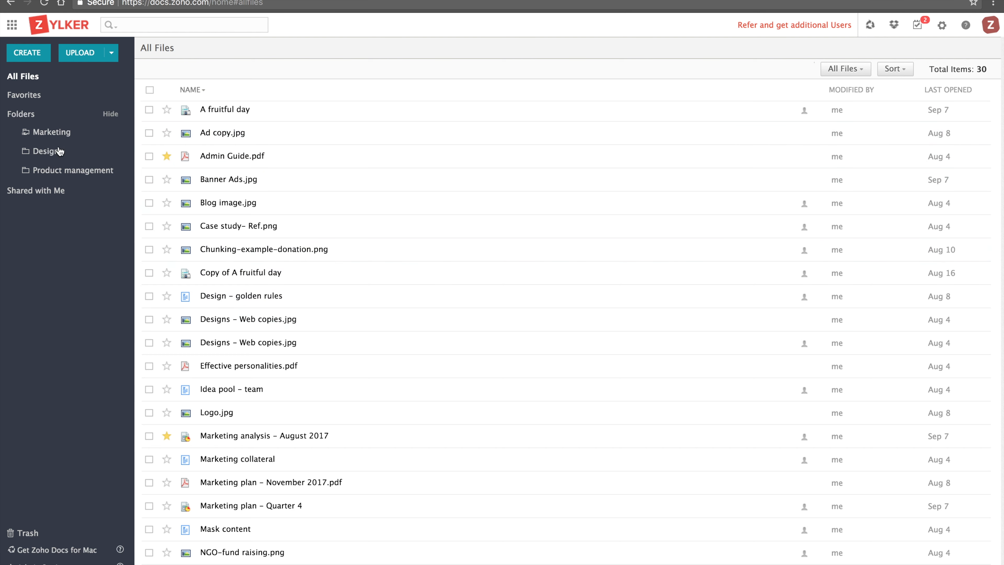
{"action": "left_click", "coordinate": [29, 55]}
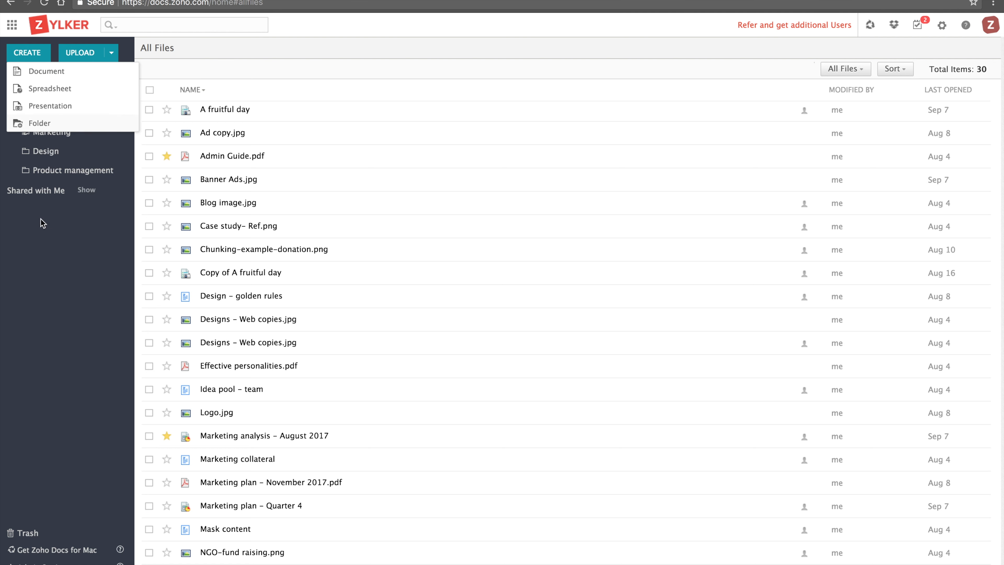
{"action": "left_click", "coordinate": [44, 227]}
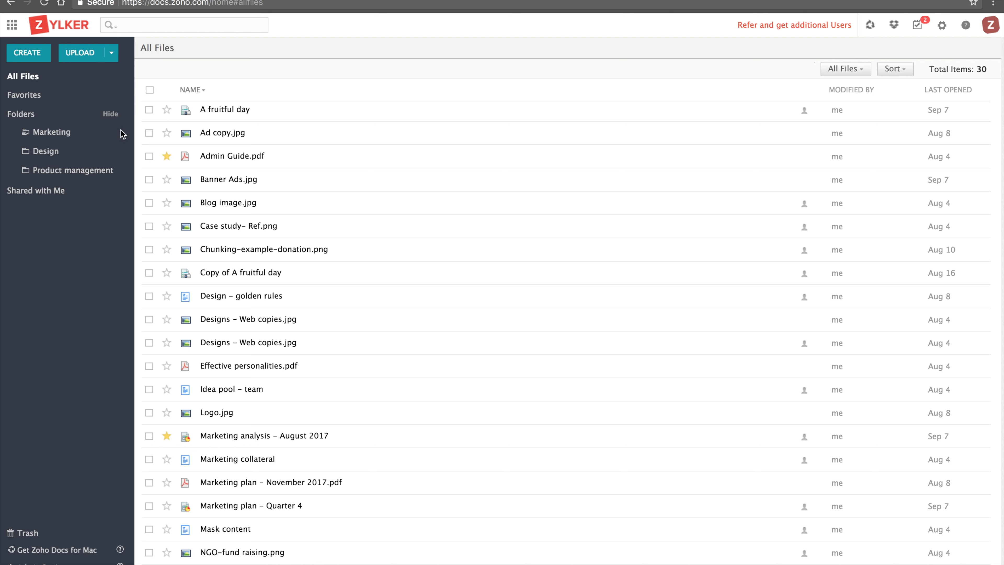
- Open the share settings of the file A fruitful day and review its visibility options, keeping Collaborators only
{"action": "left_click", "coordinate": [149, 110]}
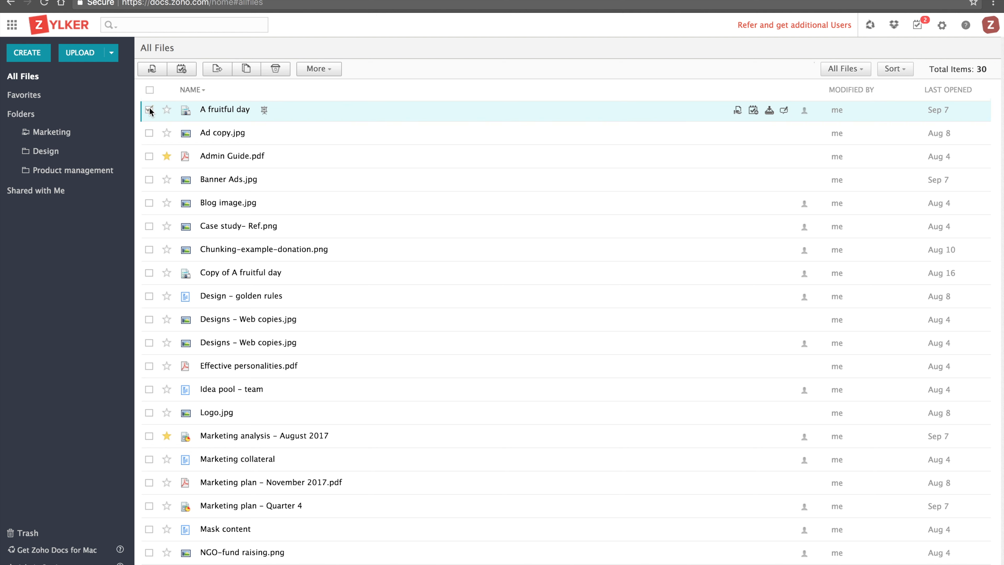
{"action": "left_click", "coordinate": [153, 71]}
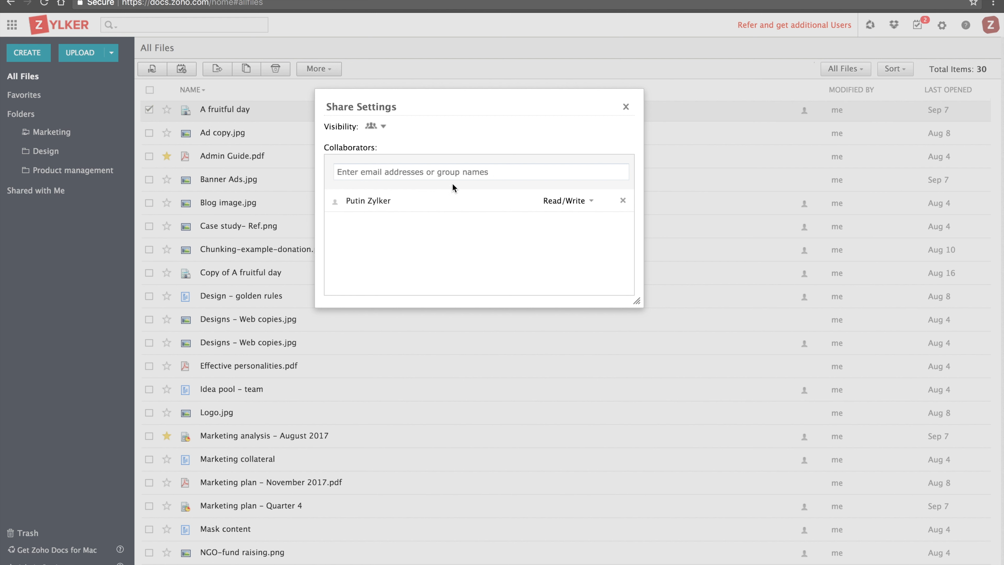
{"action": "left_click", "coordinate": [379, 132]}
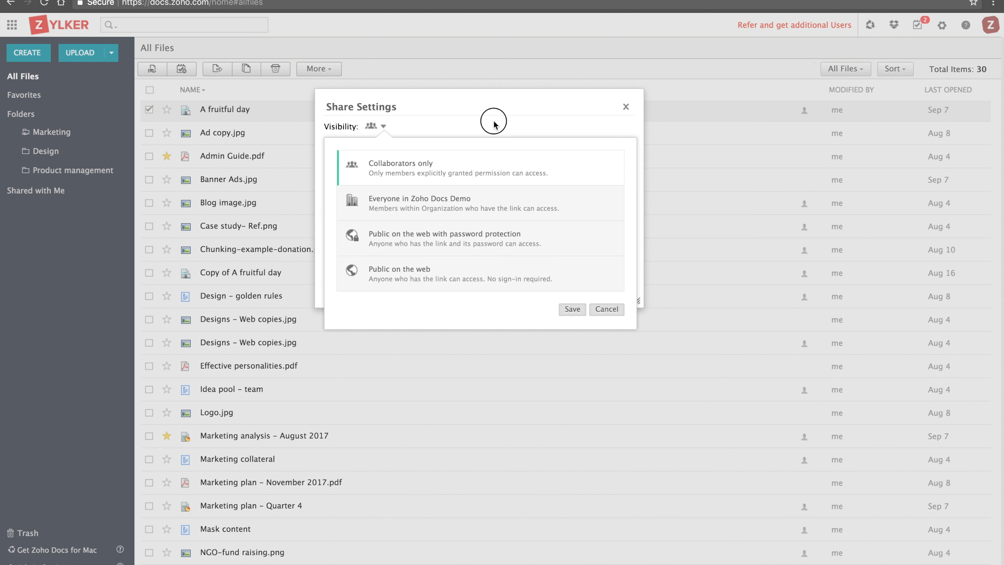
{"action": "left_click", "coordinate": [476, 158]}
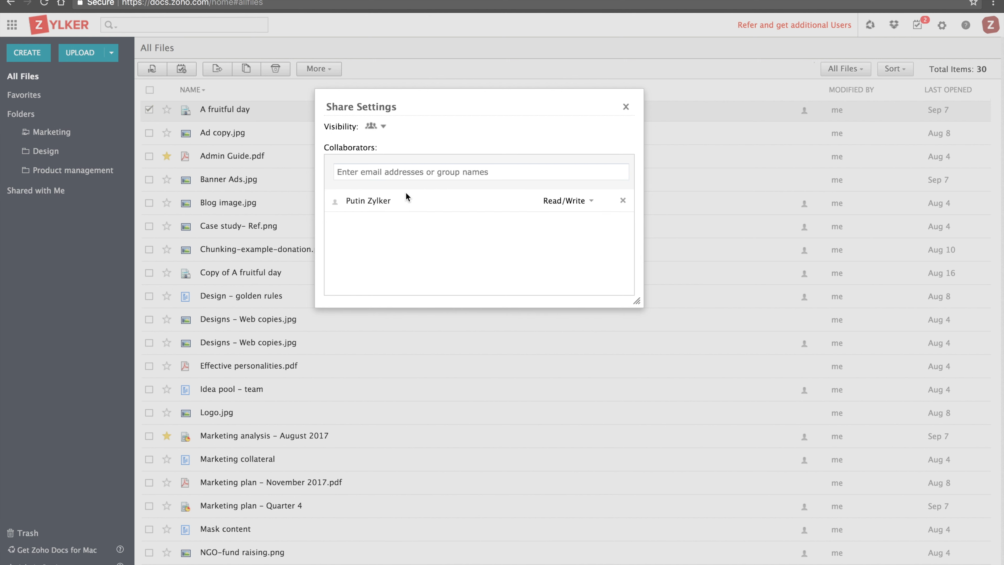
- Enter a collaborator's e-mail in the share settings and review the available permission levels, keeping Read/Write
{"action": "left_click", "coordinate": [367, 174]}
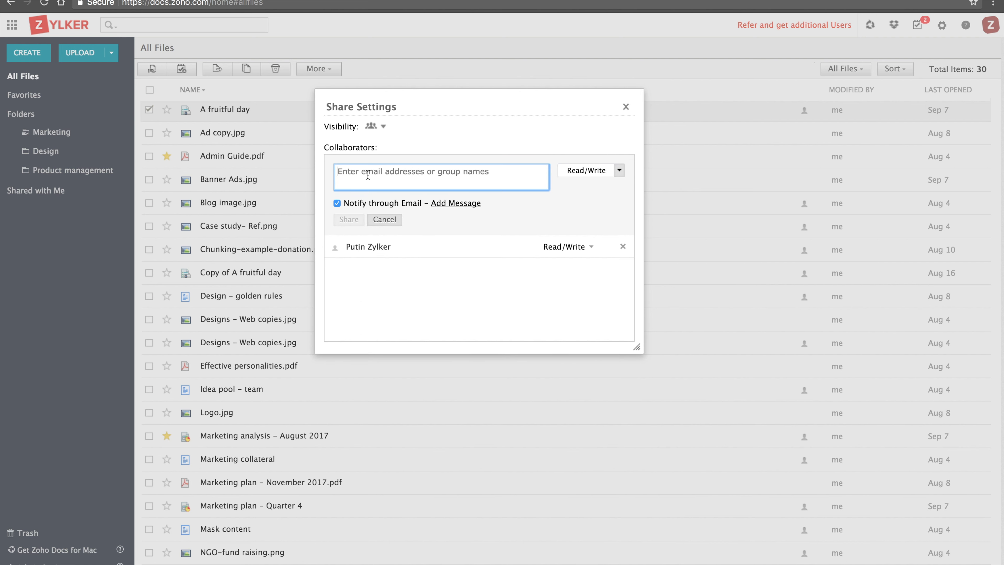
{"action": "type", "text": "de"}
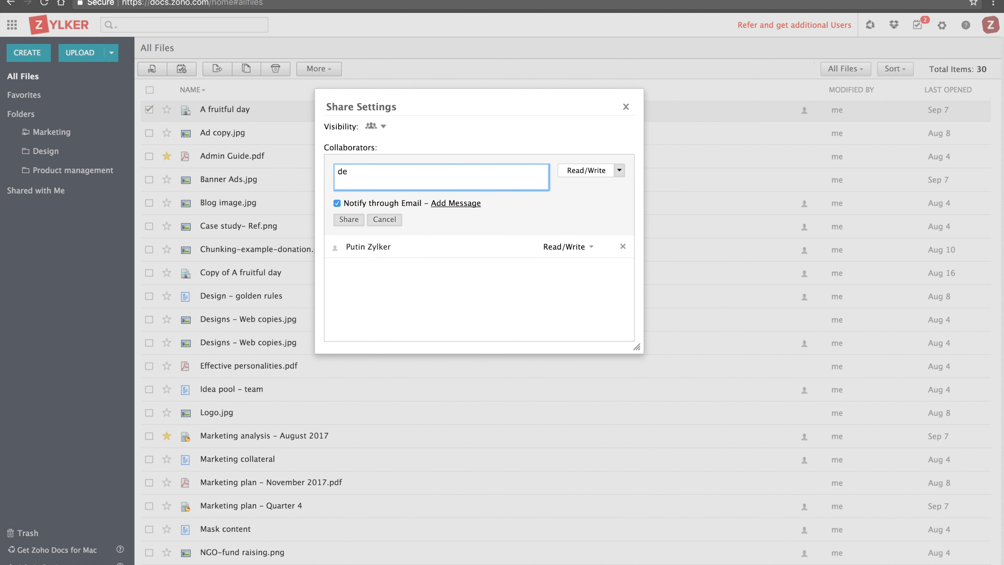
{"action": "left_click", "coordinate": [385, 199]}
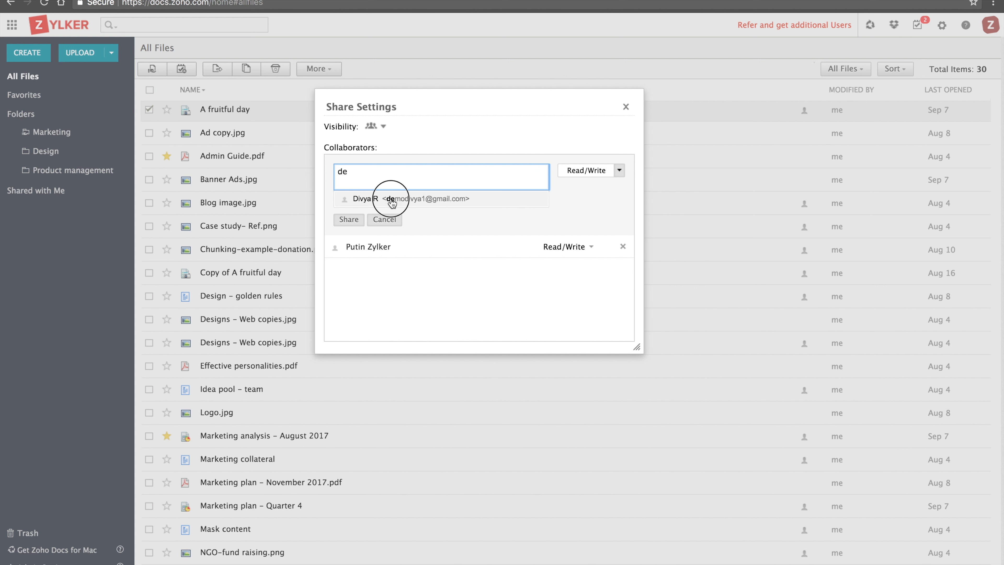
{"action": "left_click", "coordinate": [618, 172]}
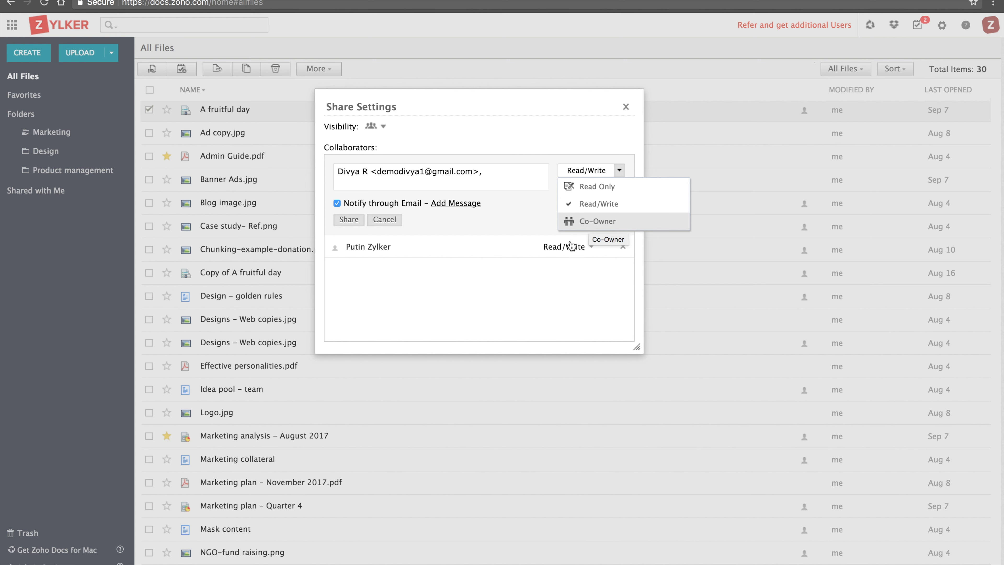
{"action": "left_click", "coordinate": [521, 309]}
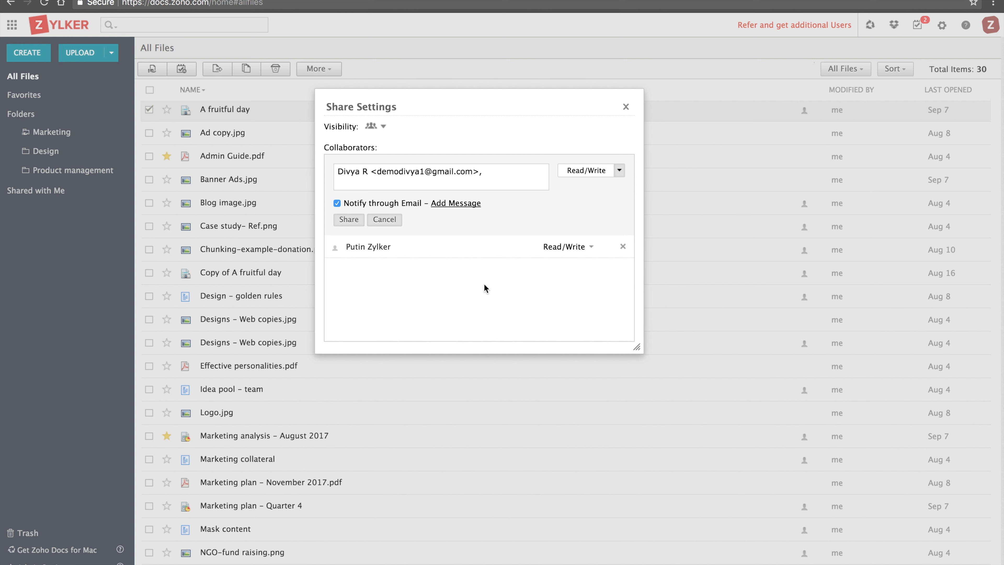
- Choose the Everyone in Zoho Docs Demo visibility option and review its access levels, keeping Read Only
{"action": "left_click", "coordinate": [383, 129]}
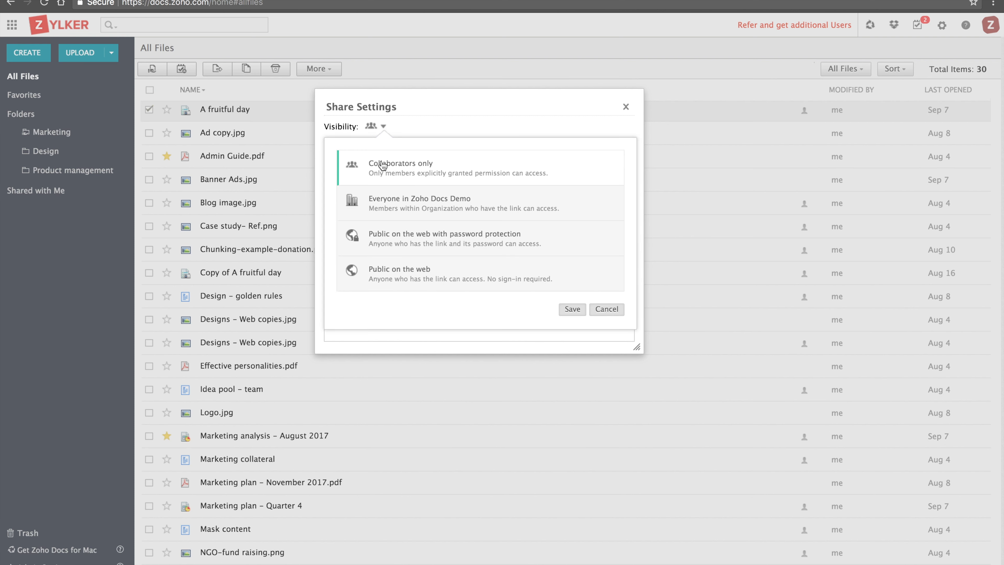
{"action": "left_click", "coordinate": [413, 213]}
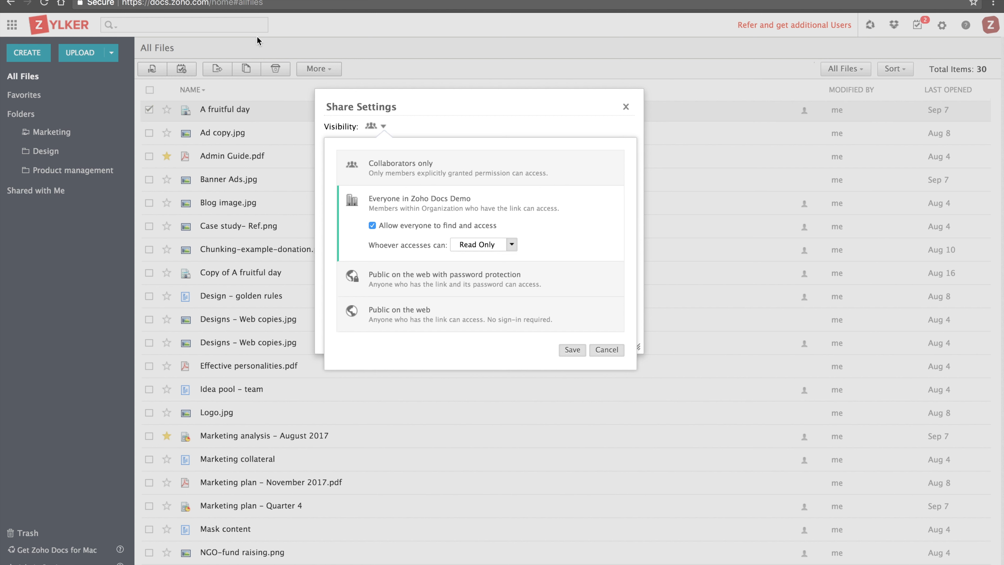
{"action": "left_click", "coordinate": [512, 245]}
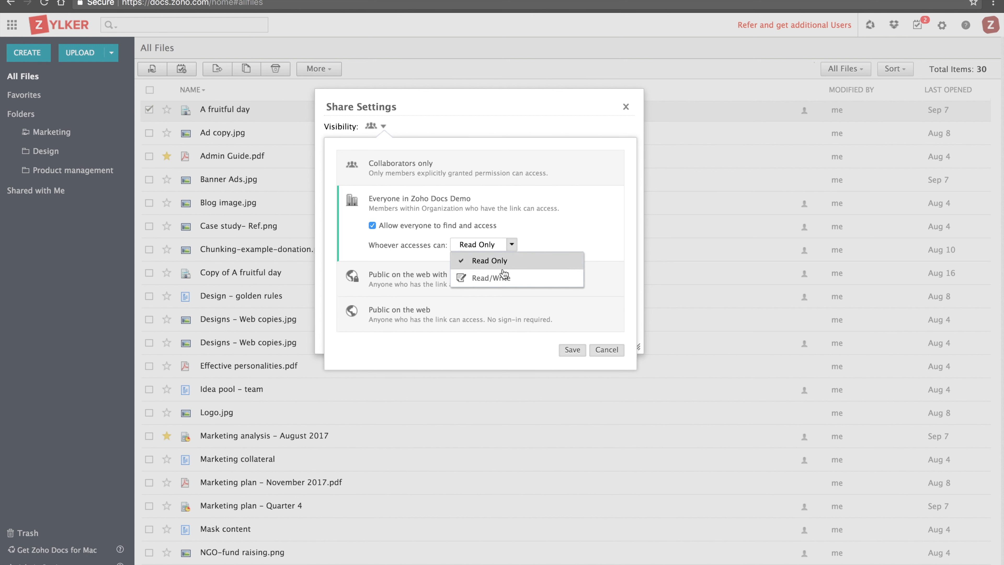
{"action": "left_click", "coordinate": [534, 239]}
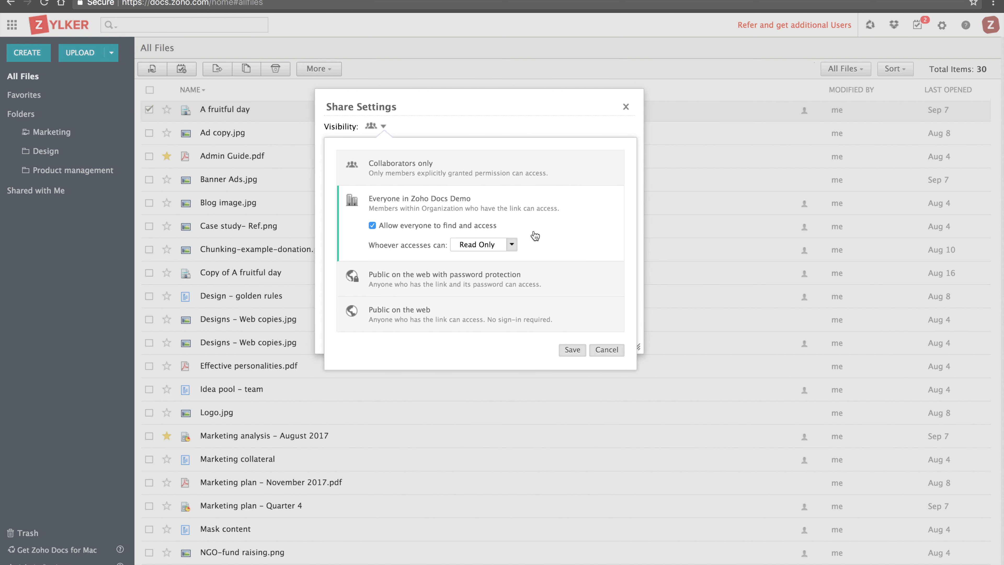
- Review the settings for Public on the web with password protection, including the password, expiry date and access level
{"action": "left_click", "coordinate": [513, 284]}
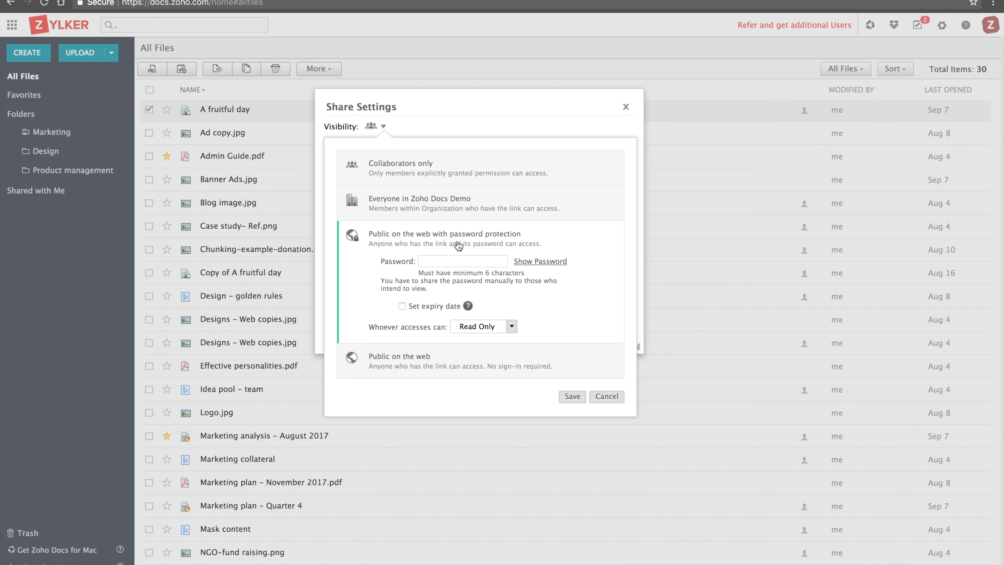
{"action": "left_click", "coordinate": [455, 260]}
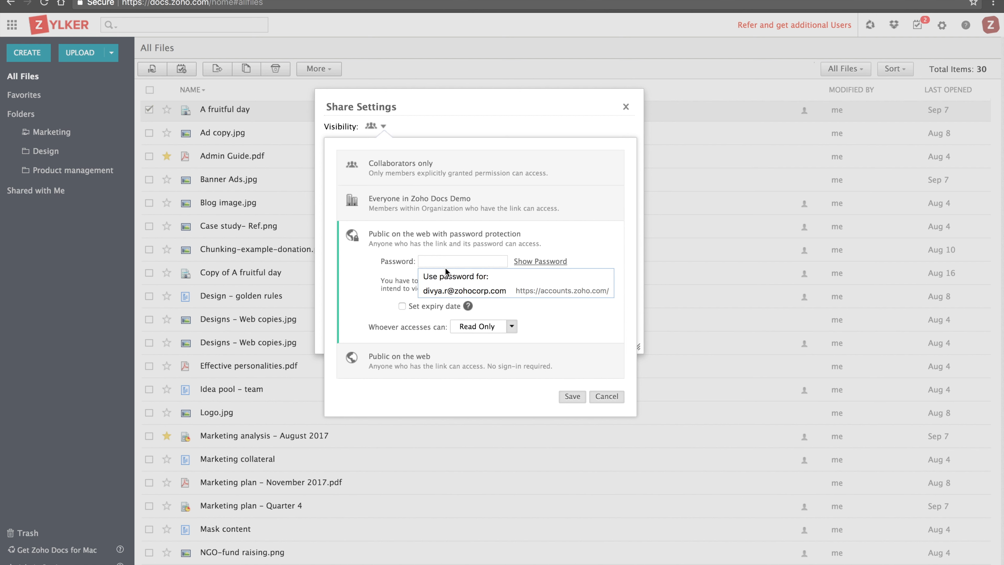
{"action": "key", "text": "Escape"}
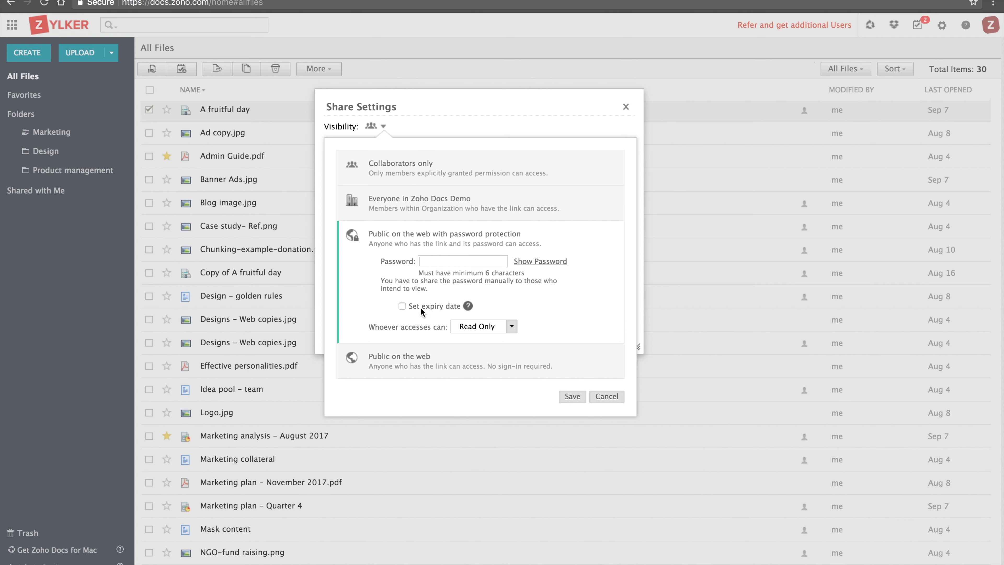
{"action": "left_click", "coordinate": [402, 306]}
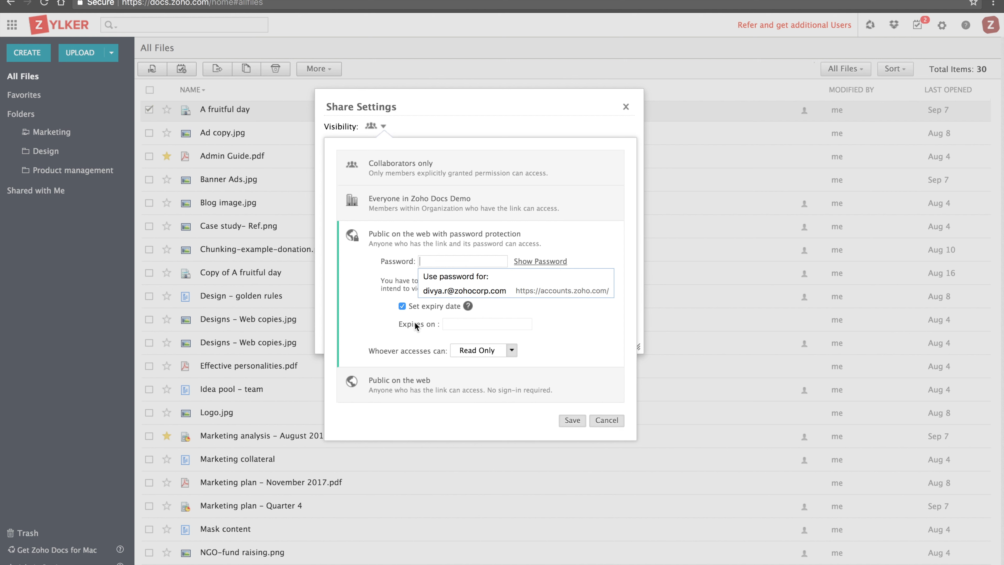
{"action": "key", "text": "Escape"}
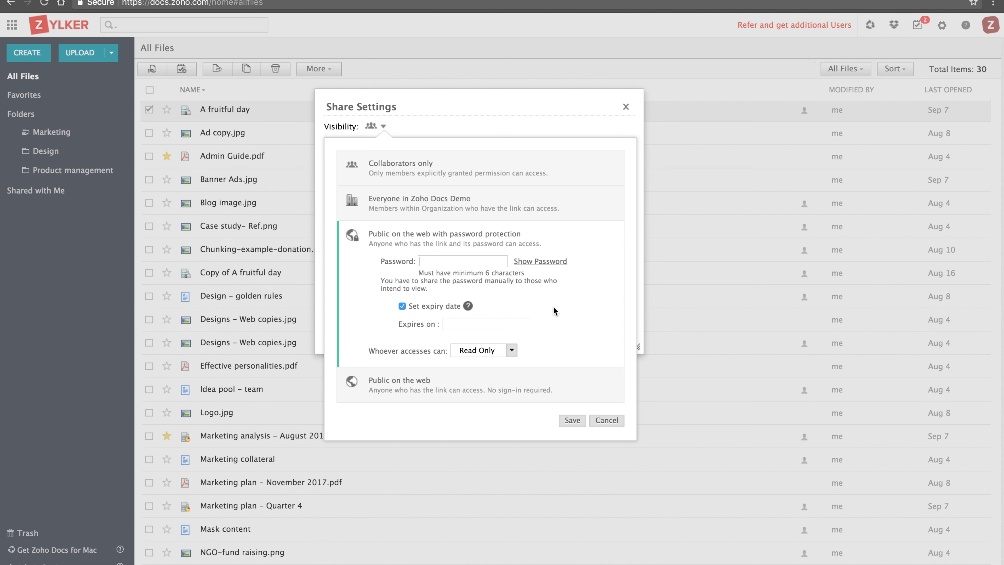
{"action": "left_click", "coordinate": [513, 351]}
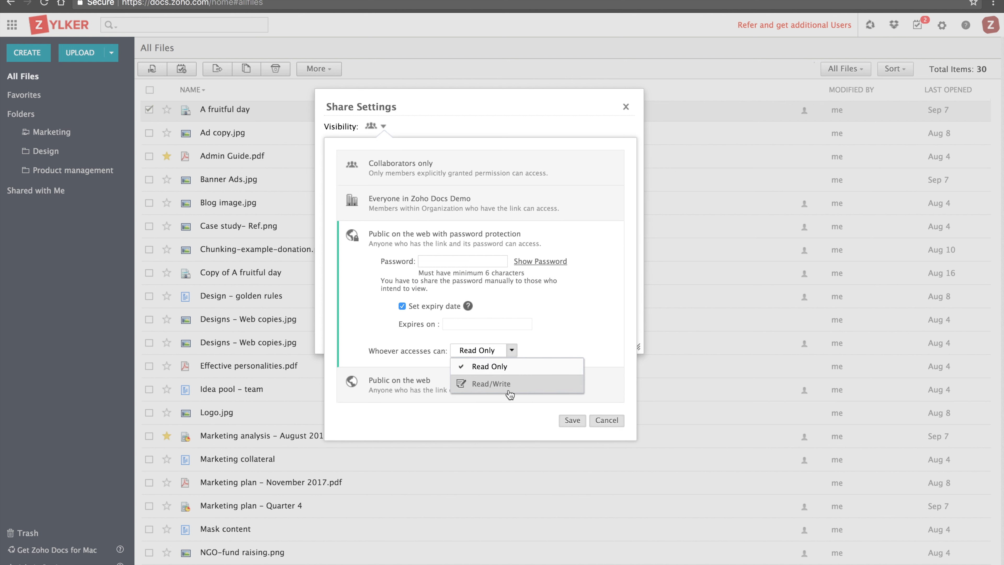
{"action": "left_click", "coordinate": [553, 332]}
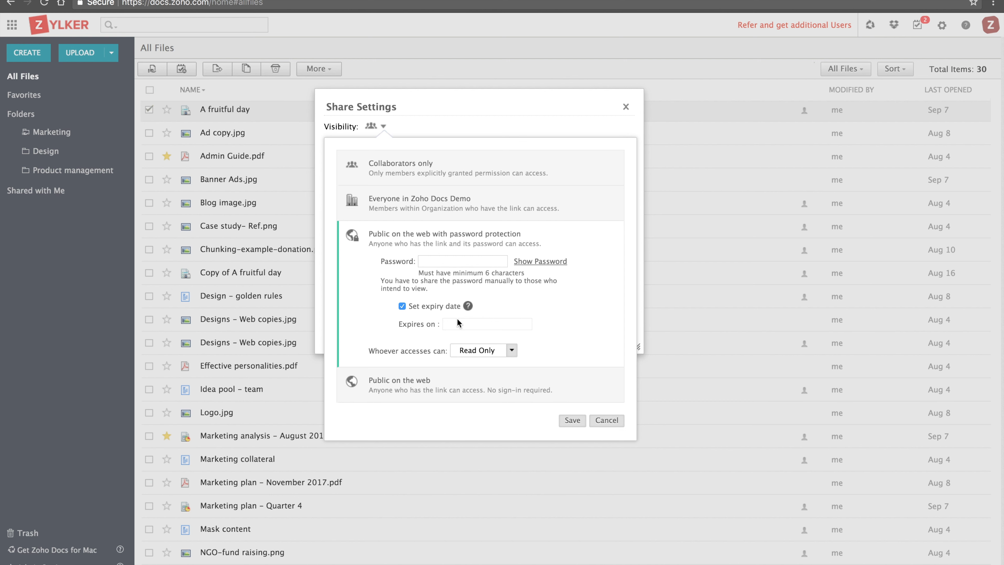
- Review the Public on the web visibility and its expiry date option, and close the share settings without saving
{"action": "left_click", "coordinate": [414, 380]}
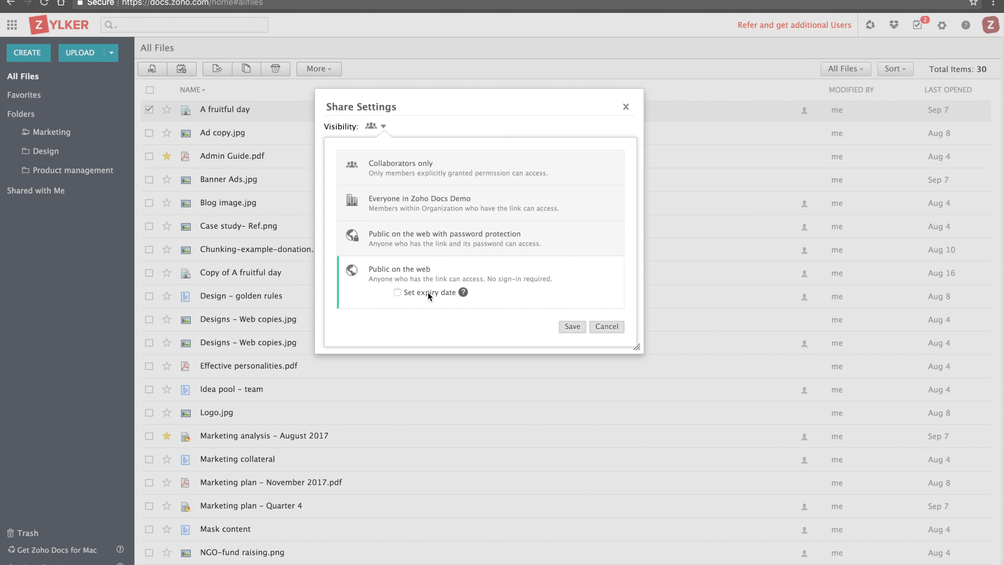
{"action": "left_click", "coordinate": [397, 291]}
{"action": "left_click", "coordinate": [397, 292]}
{"action": "left_click", "coordinate": [606, 122]}
{"action": "left_click", "coordinate": [625, 107]}
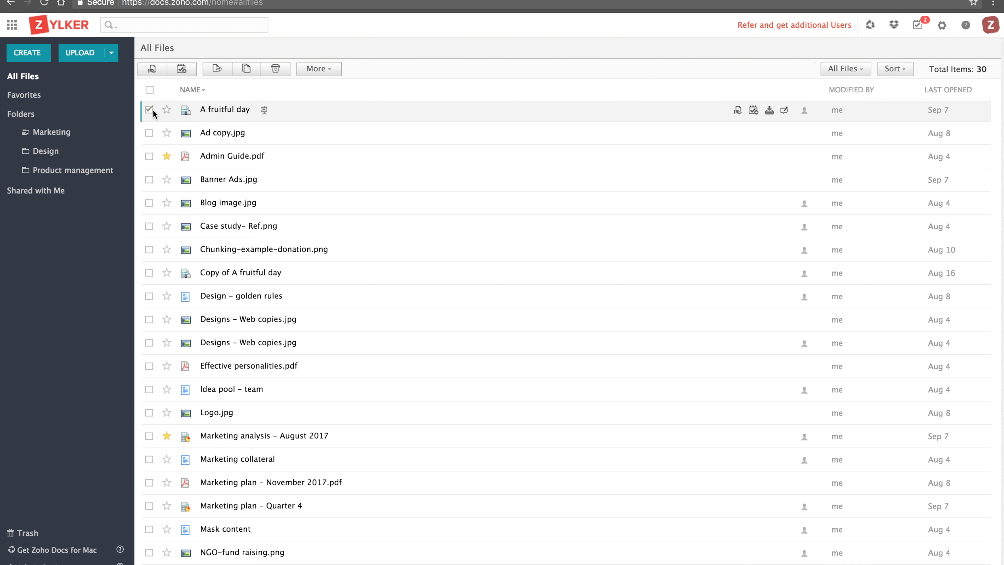
- Check out the file A fruitful day and close the resulting dialog
{"action": "left_click", "coordinate": [328, 69]}
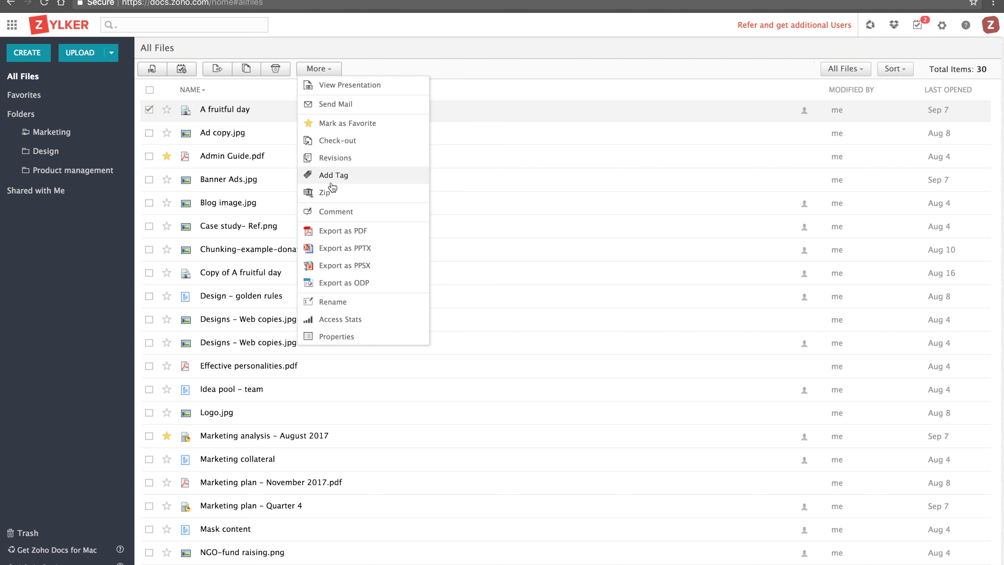
{"action": "left_click", "coordinate": [346, 143]}
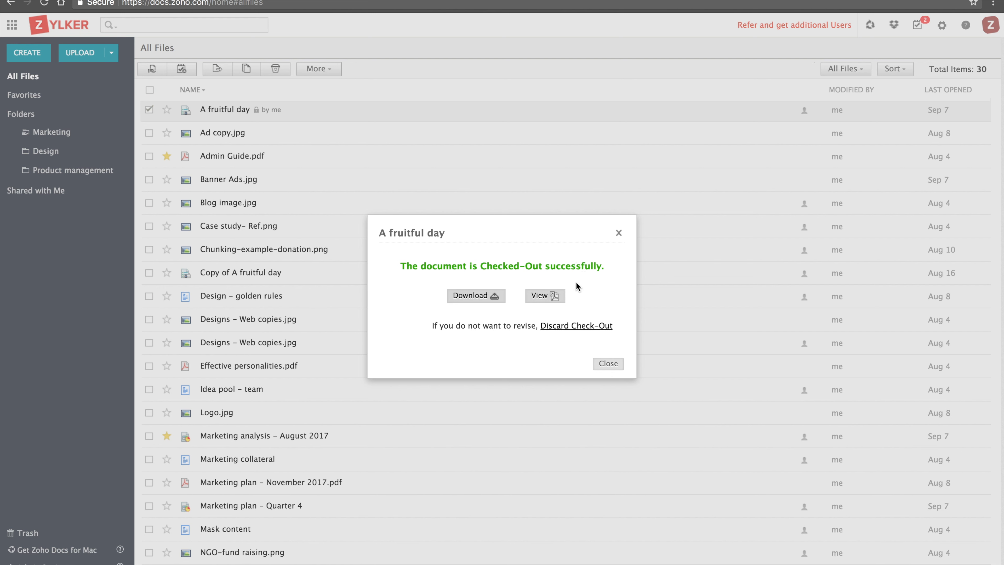
{"action": "left_click", "coordinate": [618, 233]}
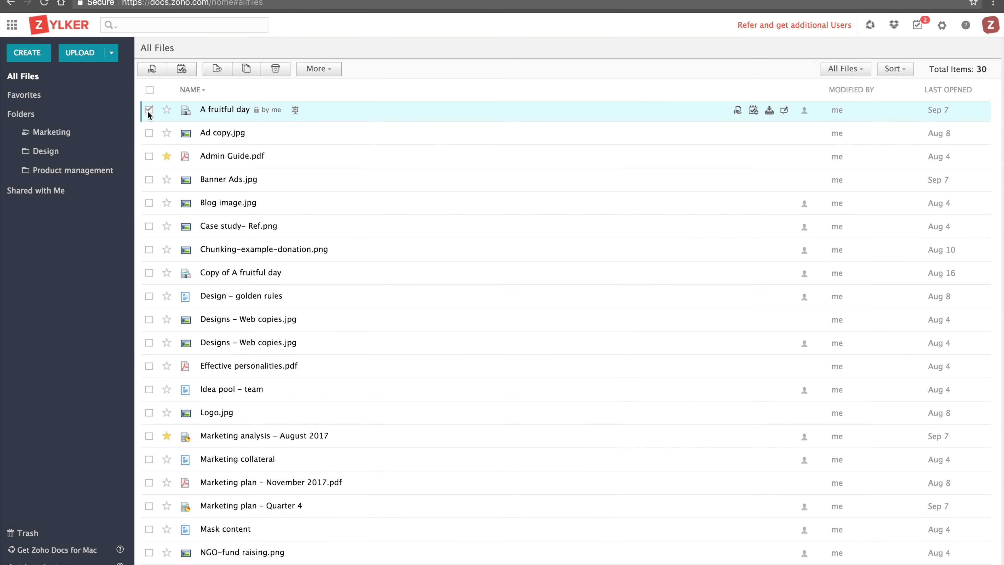
- Check the file A fruitful day back in with the note "Checkin"
{"action": "left_click", "coordinate": [320, 71]}
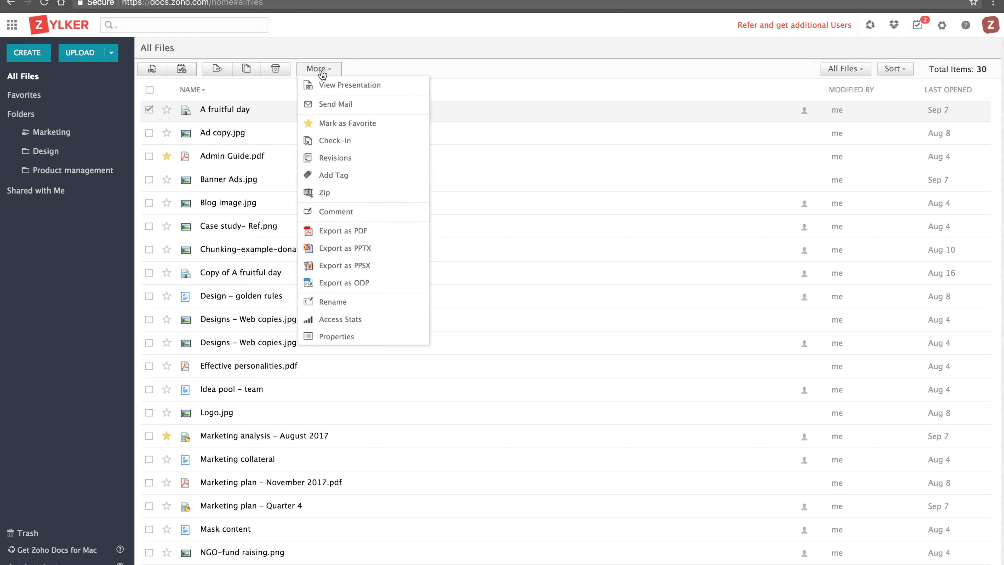
{"action": "left_click", "coordinate": [347, 147]}
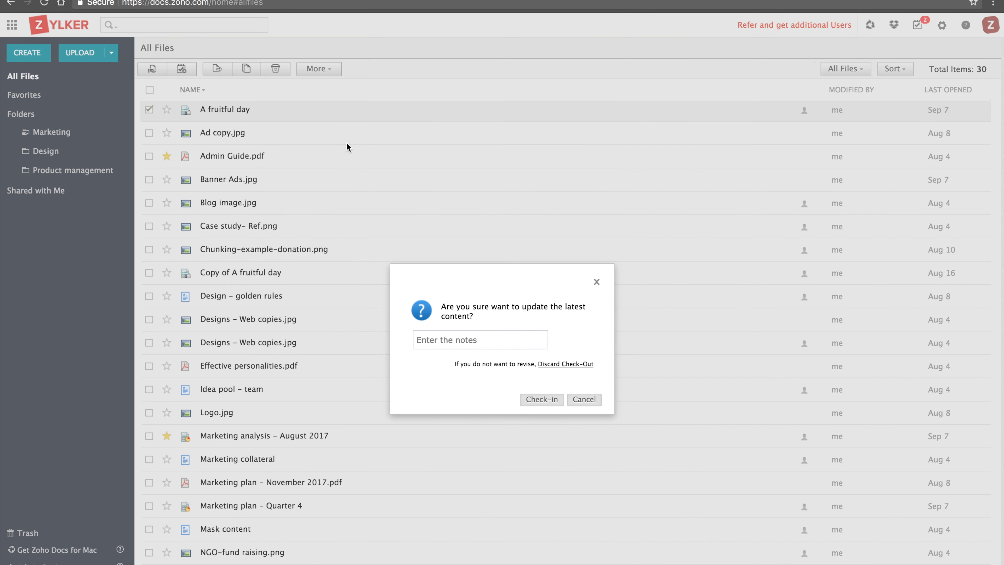
{"action": "left_click", "coordinate": [492, 334]}
{"action": "type", "text": "Checkin"}
{"action": "left_click", "coordinate": [531, 401]}
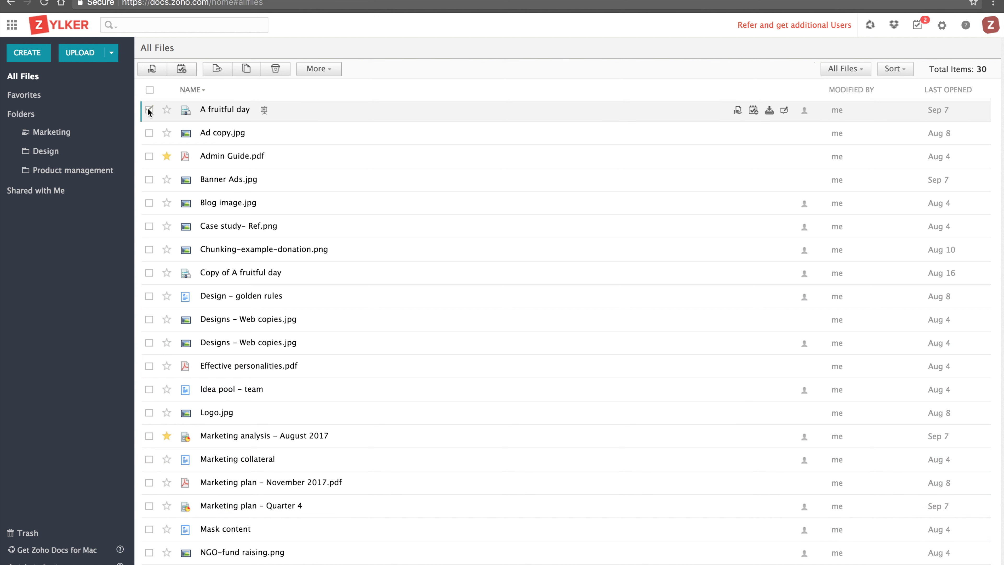
- Open the properties of A fruitful day and review its document details, sharing, tags, revisions and comments
{"action": "left_click", "coordinate": [321, 70]}
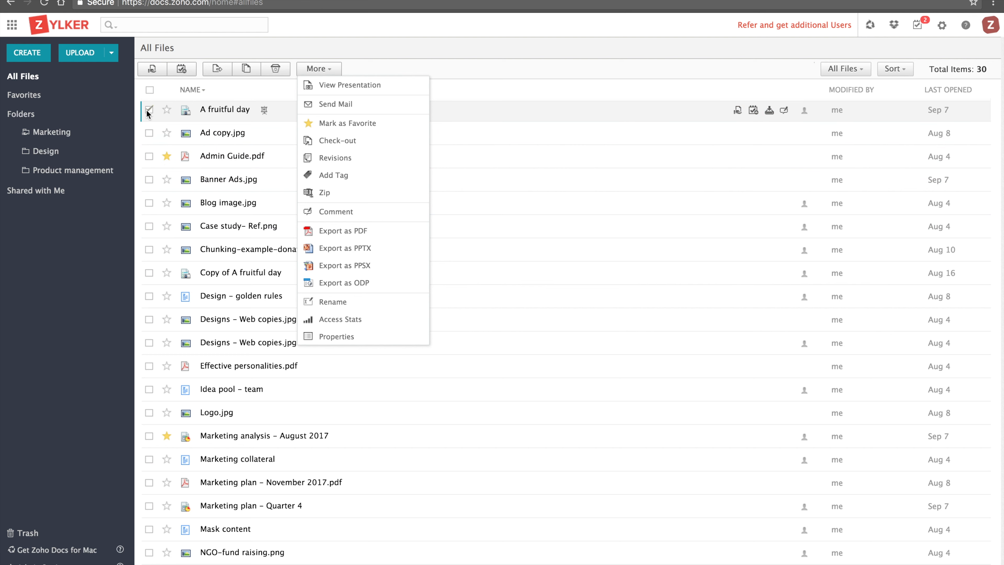
{"action": "left_click", "coordinate": [343, 337]}
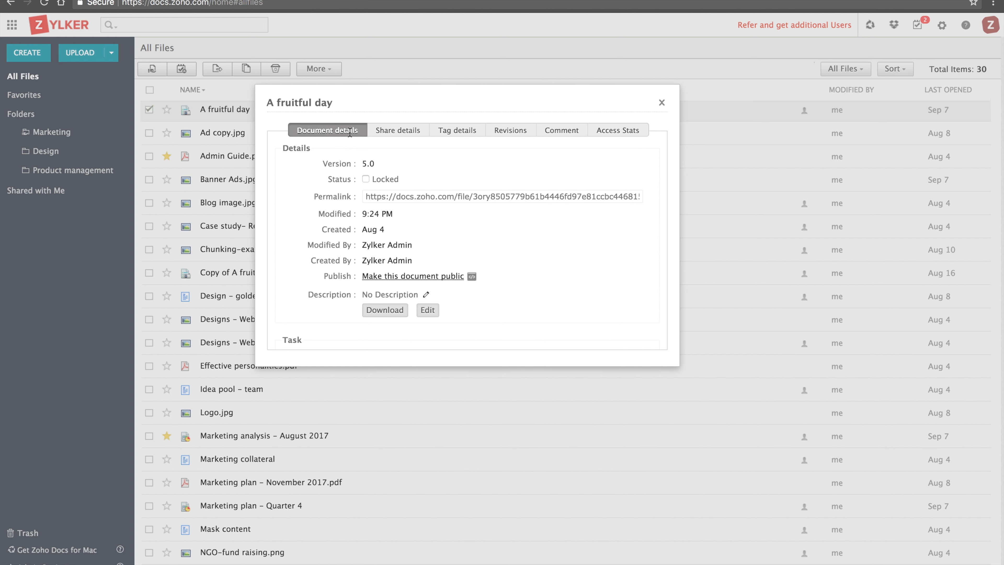
{"action": "left_click", "coordinate": [416, 135]}
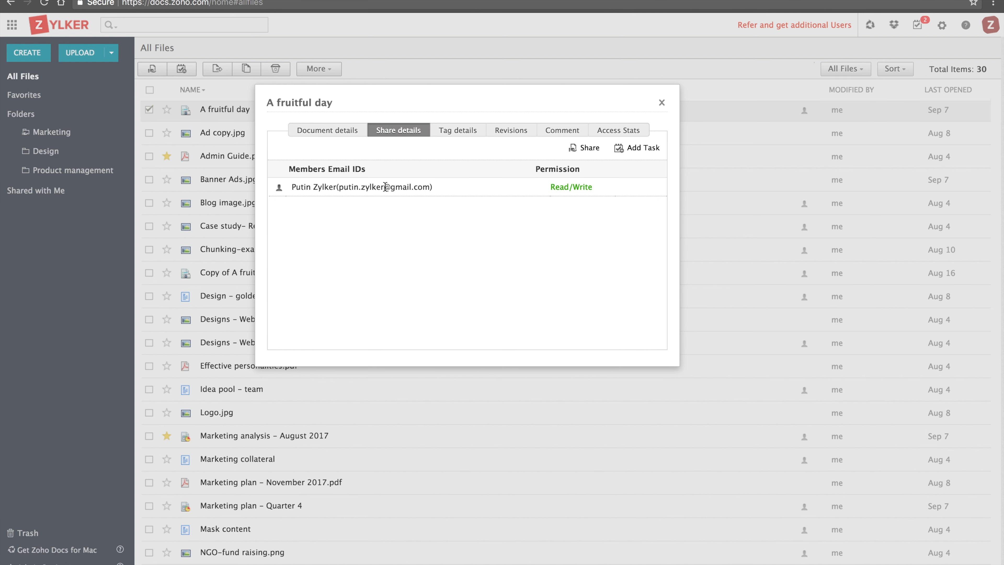
{"action": "left_click", "coordinate": [464, 133]}
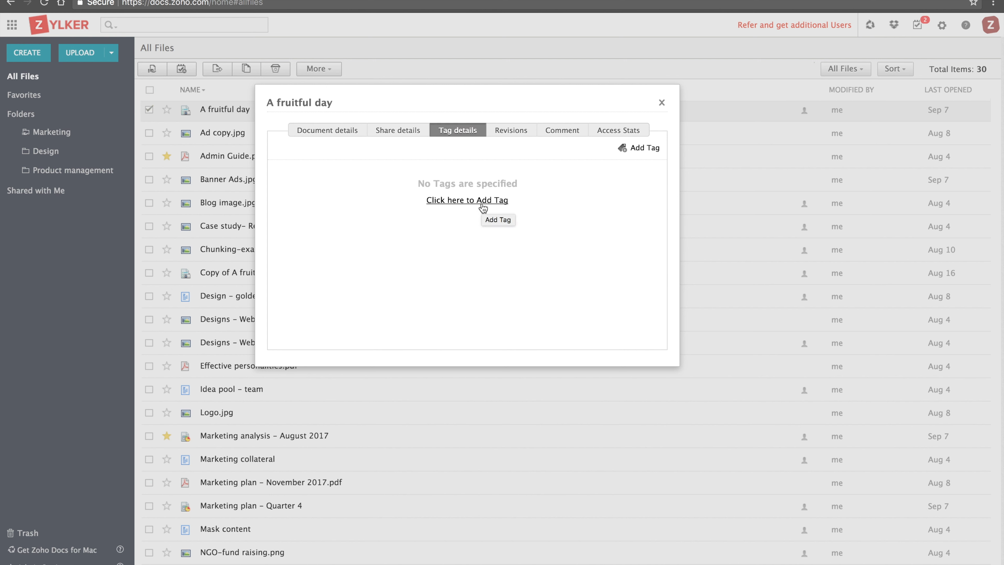
{"action": "left_click", "coordinate": [513, 129]}
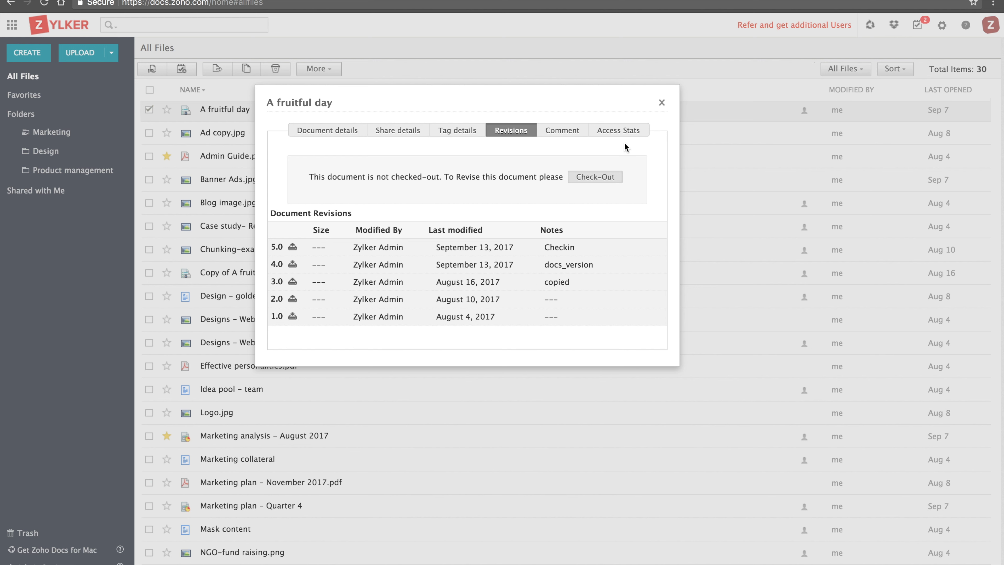
{"action": "left_click", "coordinate": [570, 130]}
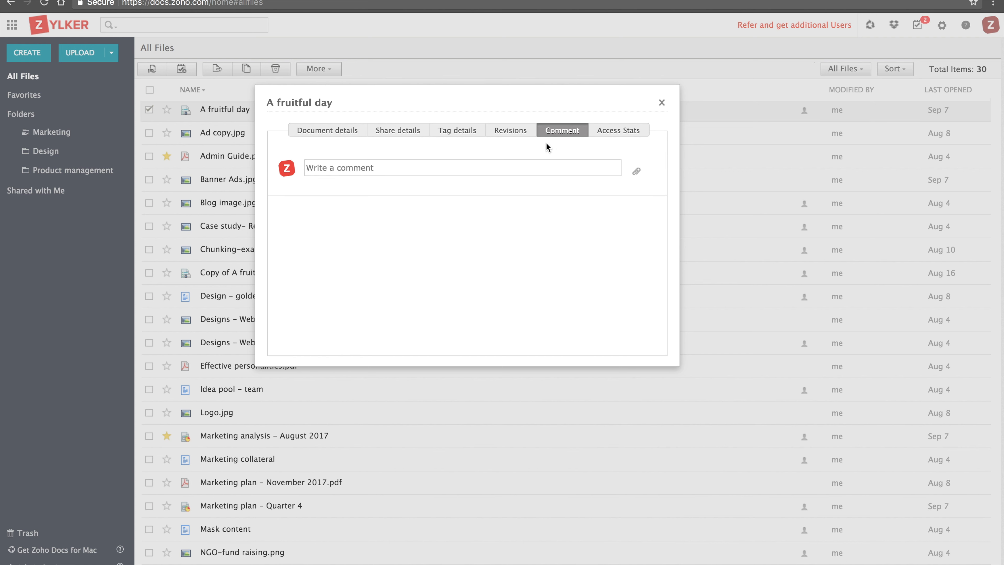
{"action": "left_click", "coordinate": [524, 162]}
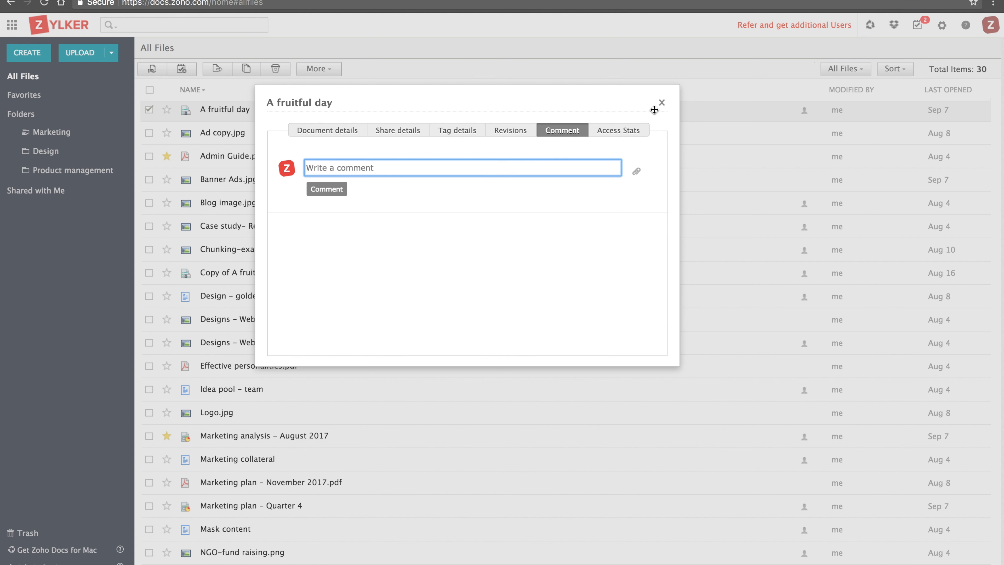
- View the file's access stats with the owner's access included, and look through the whole access history
{"action": "left_click", "coordinate": [623, 132]}
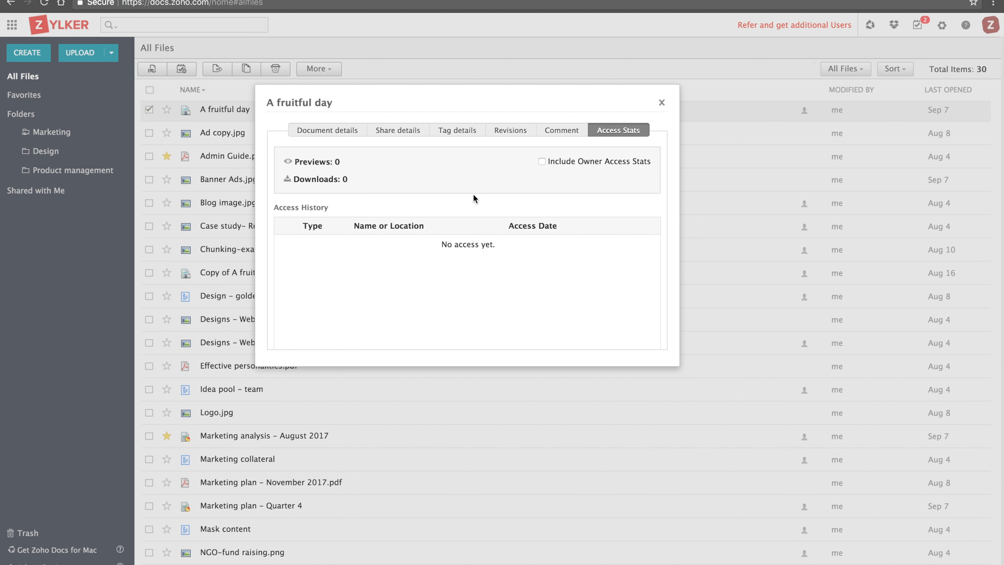
{"action": "left_click", "coordinate": [541, 161]}
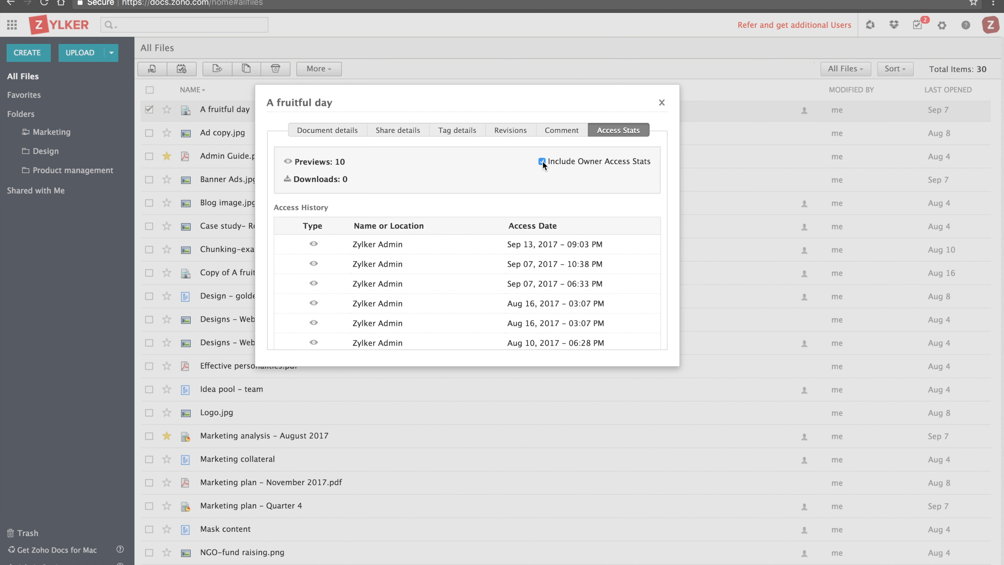
{"action": "left_click", "coordinate": [541, 161]}
{"action": "left_click", "coordinate": [541, 162]}
{"action": "scroll", "coordinate": [478, 305], "scroll_direction": "down", "scroll_amount": 5}
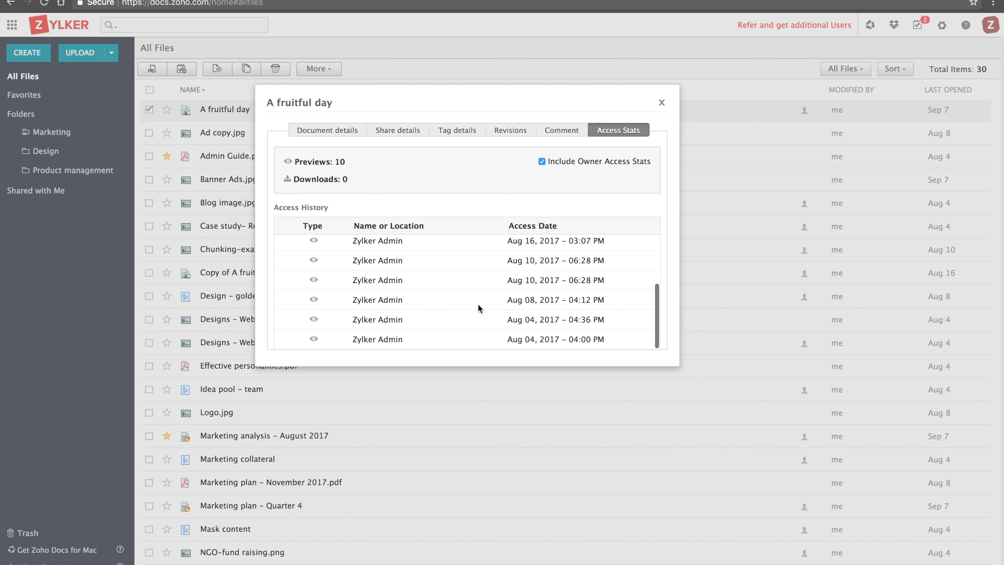
{"action": "scroll", "coordinate": [478, 305], "scroll_direction": "up", "scroll_amount": 5}
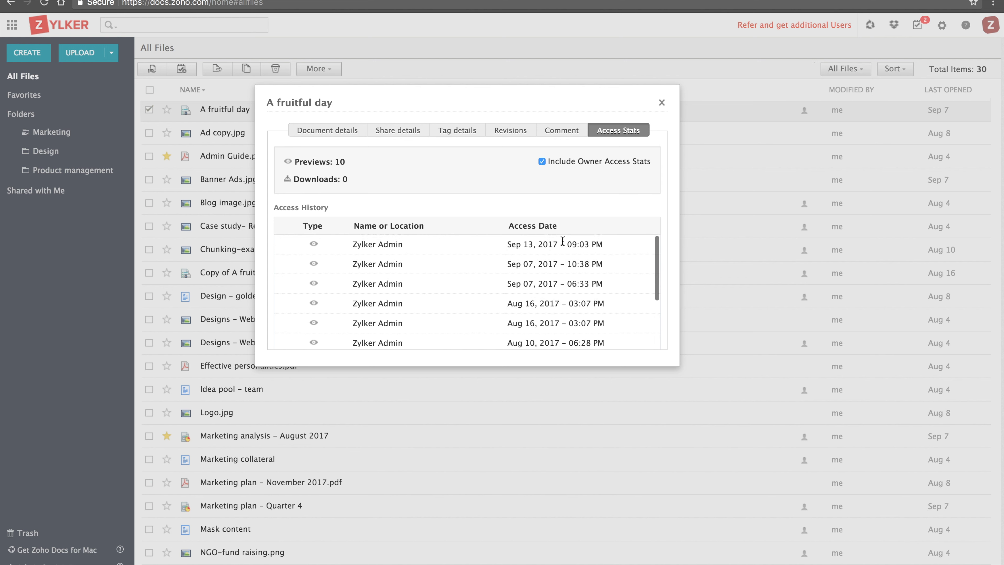
- Close the properties of A fruitful day and deselect the file in the list
{"action": "left_click", "coordinate": [661, 104]}
{"action": "left_click", "coordinate": [148, 112]}
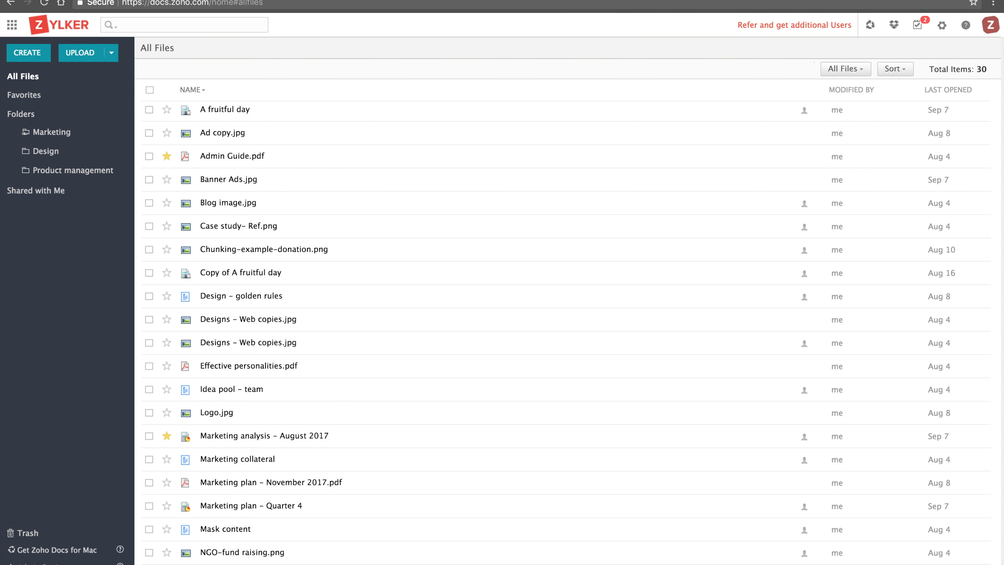
- Switch to the Zoho Writer - Easy collaboration document, enter compose mode and look over the formatting options
{"action": "left_click", "coordinate": [361, 0]}
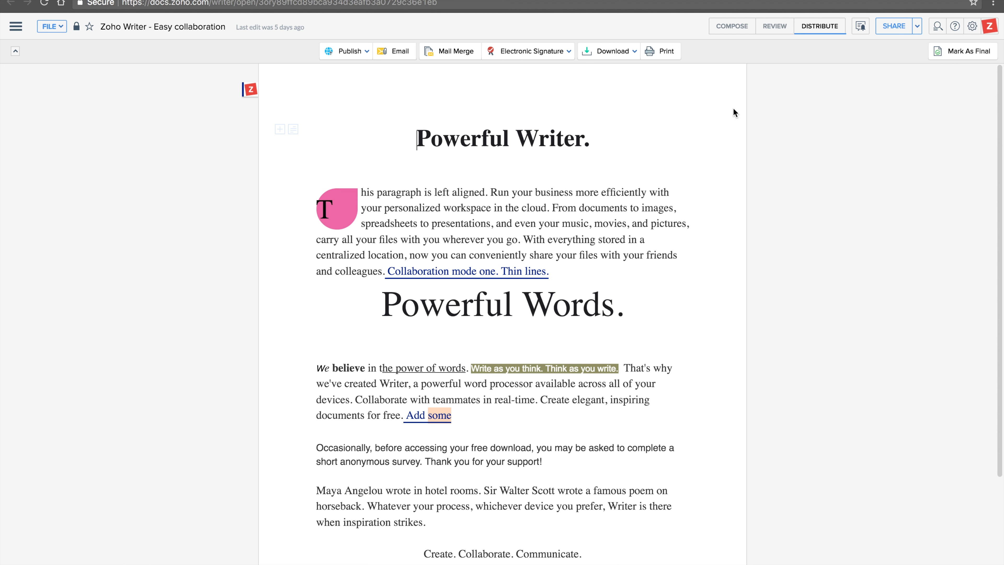
{"action": "left_click", "coordinate": [729, 33]}
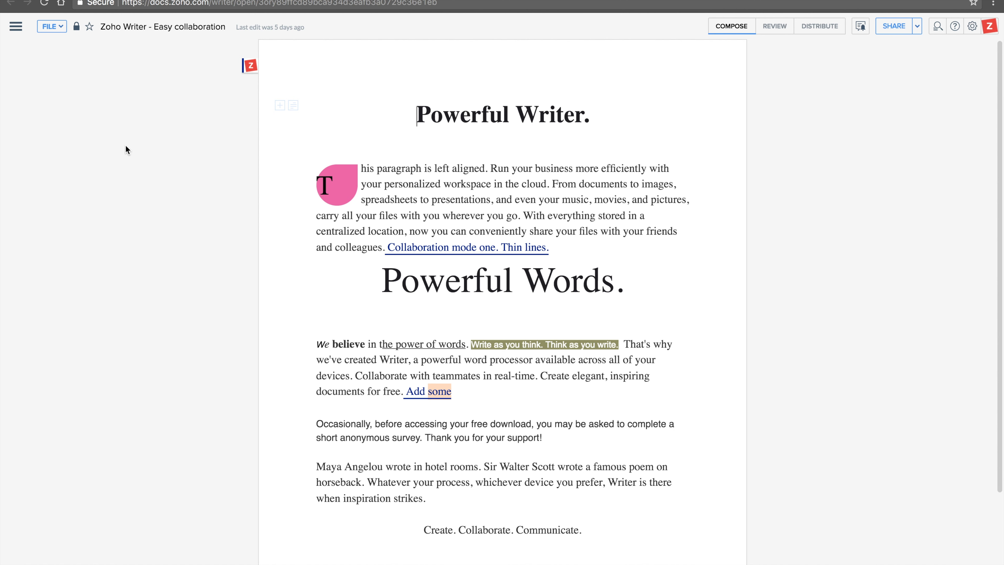
{"action": "left_click", "coordinate": [16, 28]}
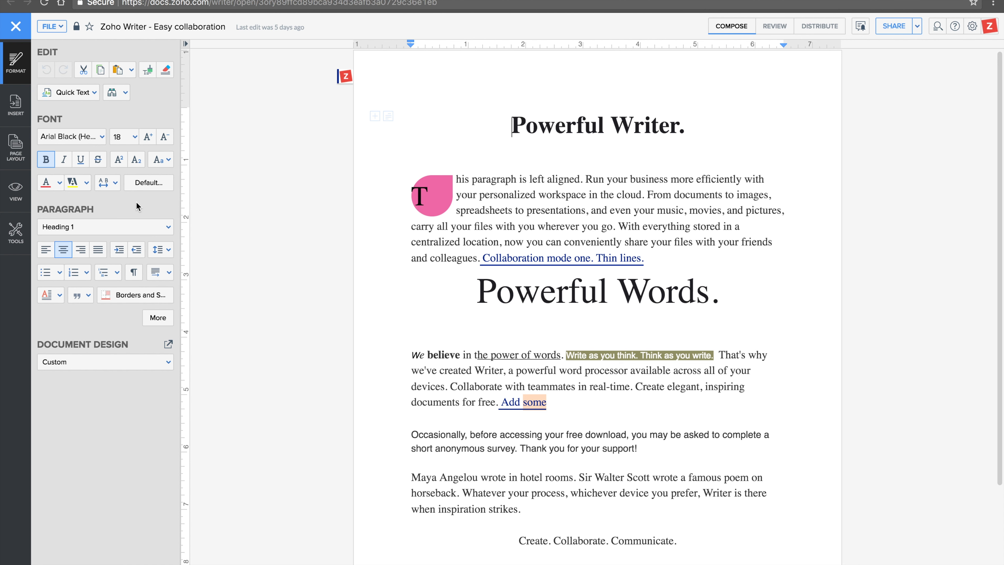
{"action": "left_click", "coordinate": [16, 27]}
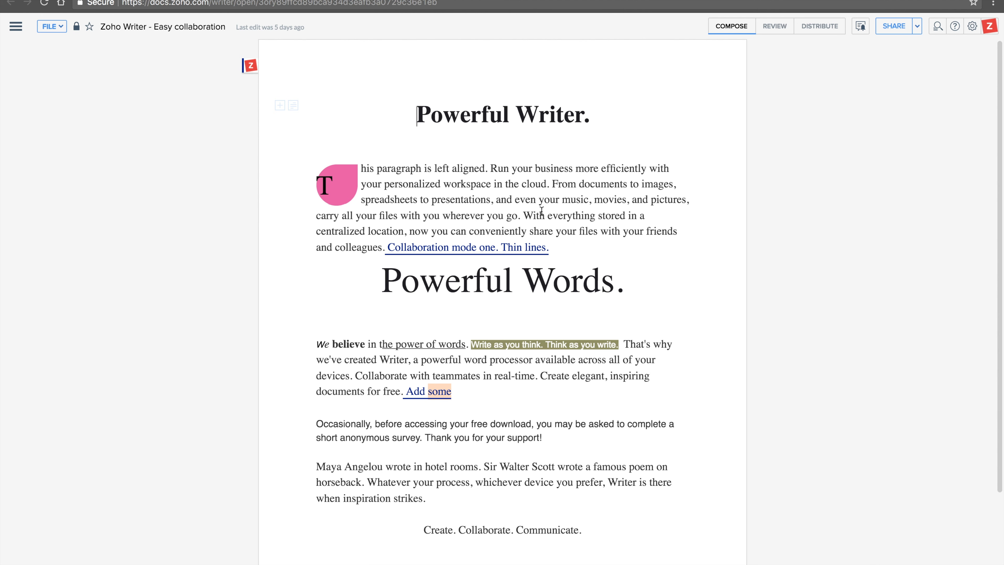
- In review mode, attach the comment "Simply add a comment" to the whole first paragraph and display its highlighted thread
{"action": "left_click", "coordinate": [774, 26]}
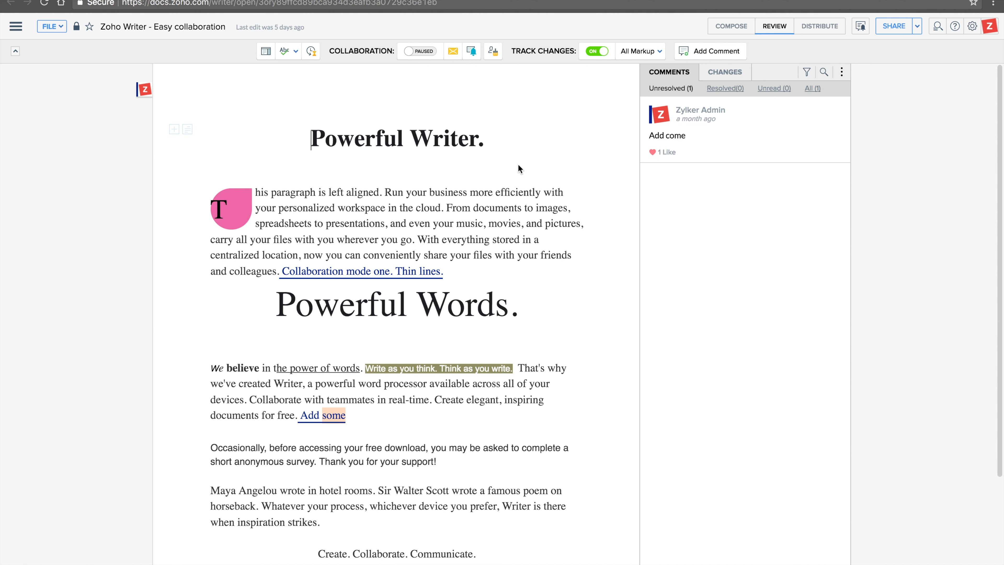
{"action": "left_click", "coordinate": [515, 190]}
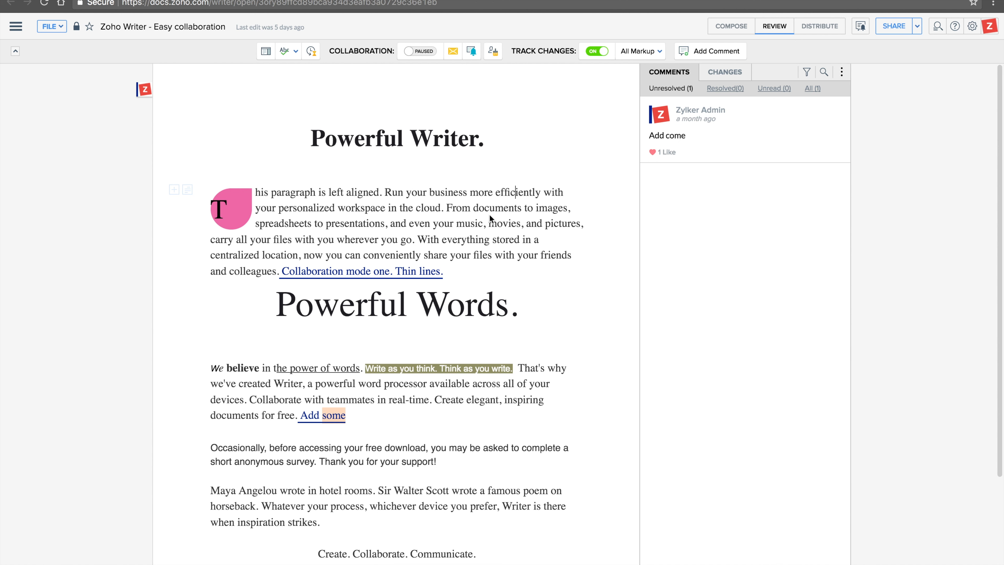
{"action": "triple_click", "coordinate": [504, 190]}
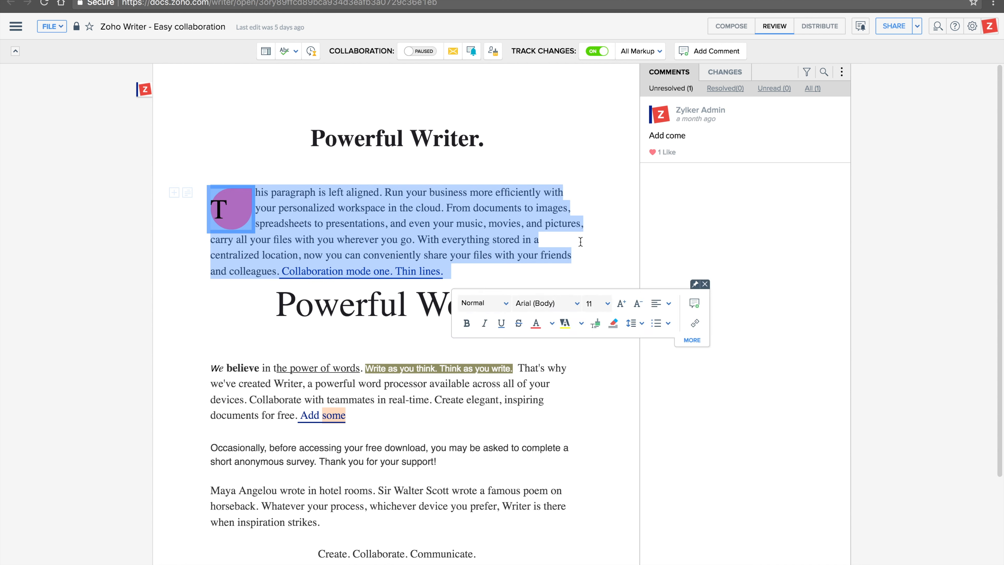
{"action": "left_click", "coordinate": [695, 305]}
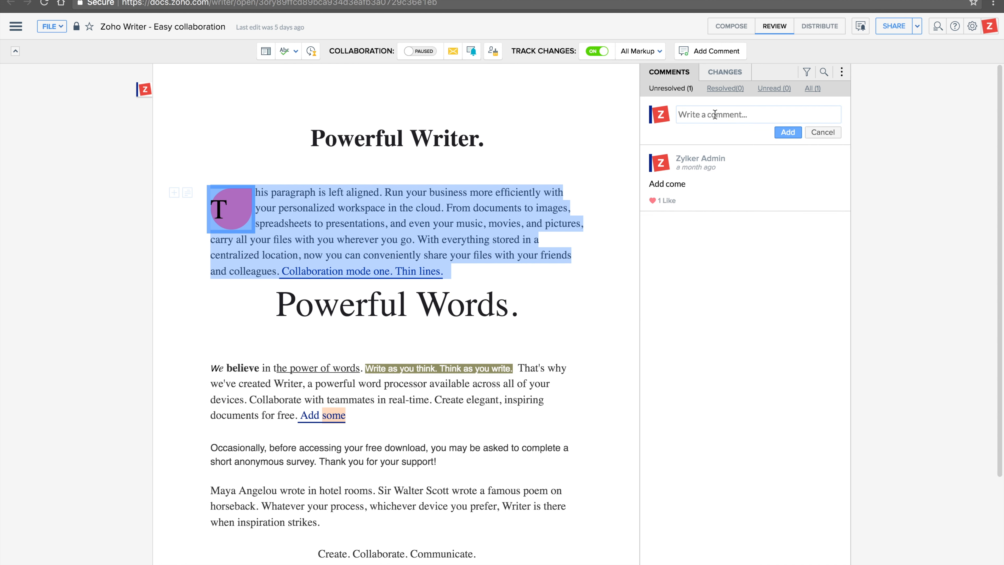
{"action": "type", "text": "Simply"}
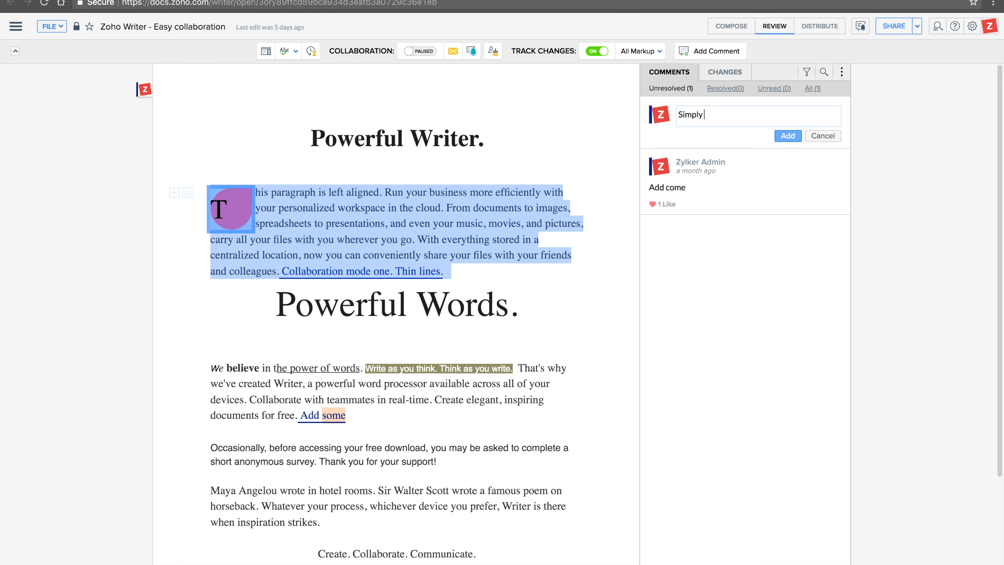
{"action": "type", "text": " add a comment"}
{"action": "left_click", "coordinate": [786, 136]}
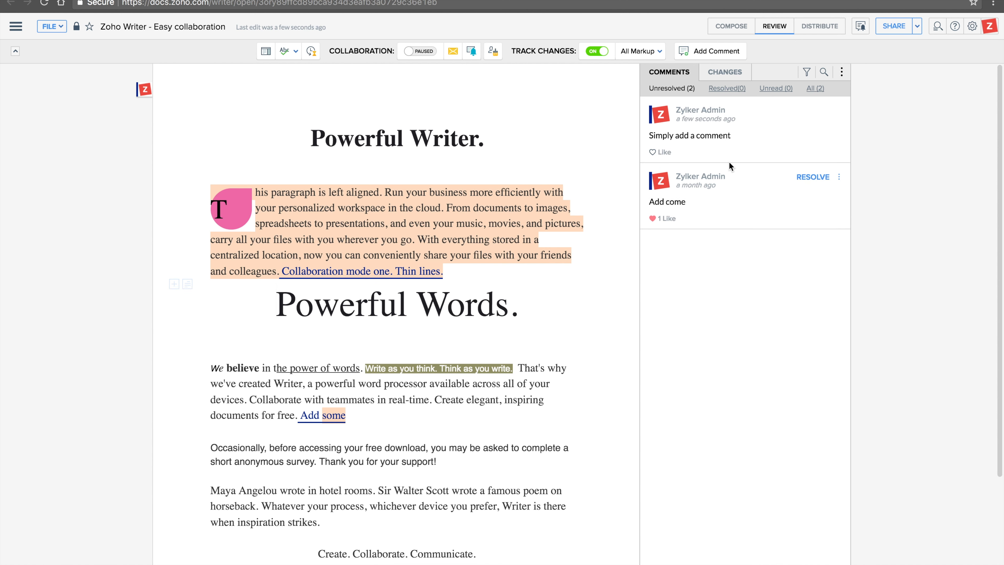
{"action": "left_click", "coordinate": [528, 217]}
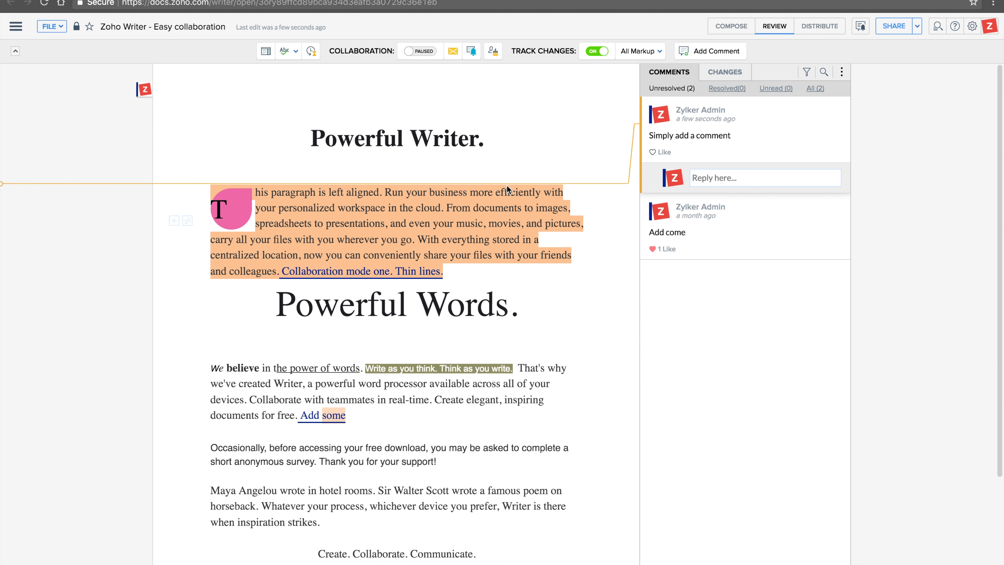
- Turn the paused collaboration back on for the document
{"action": "mouse_move", "coordinate": [664, 171]}
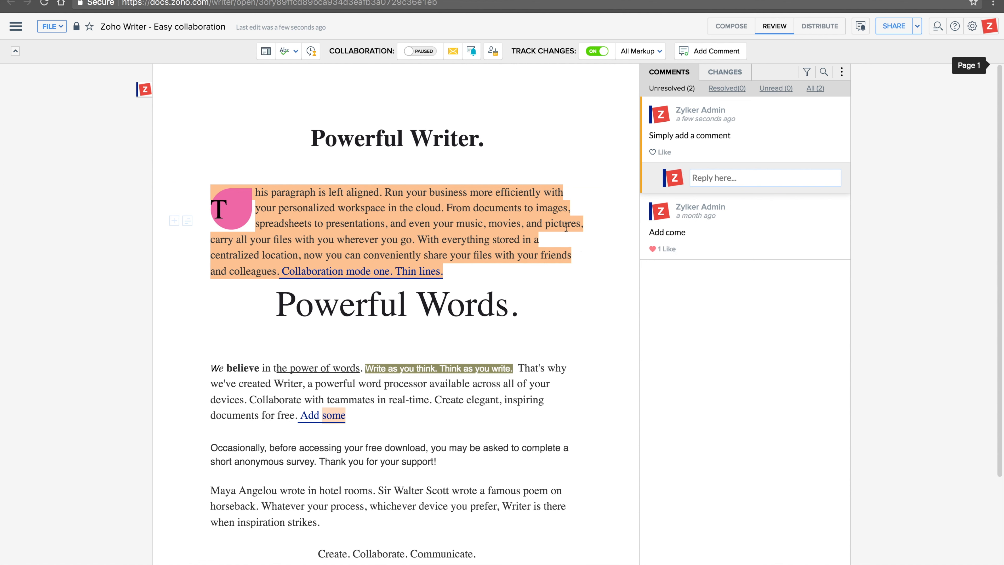
{"action": "left_click", "coordinate": [426, 54]}
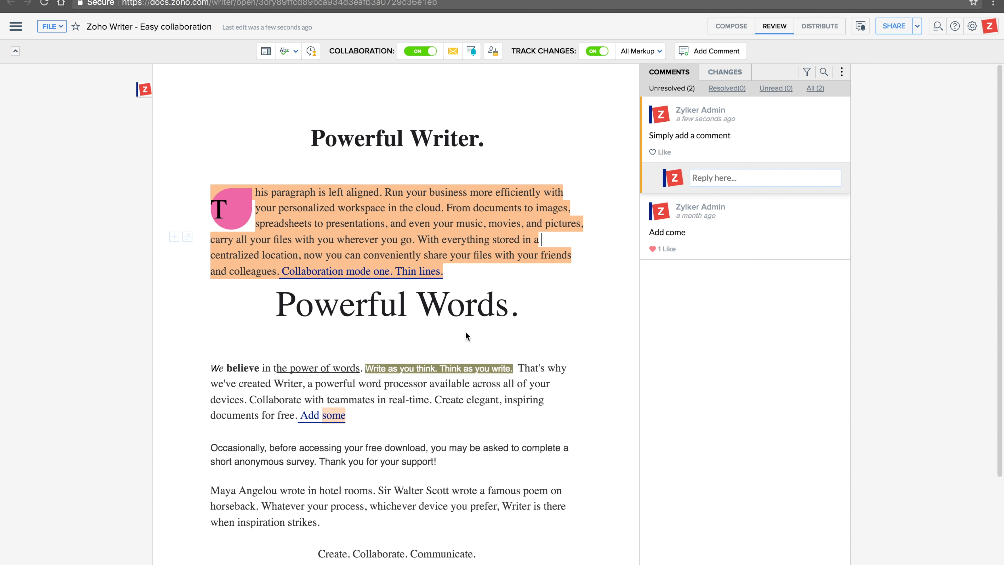
- Add the word "Team" after the Powerful Words. heading as a tracked change and reject that insertion
{"action": "left_click", "coordinate": [454, 282]}
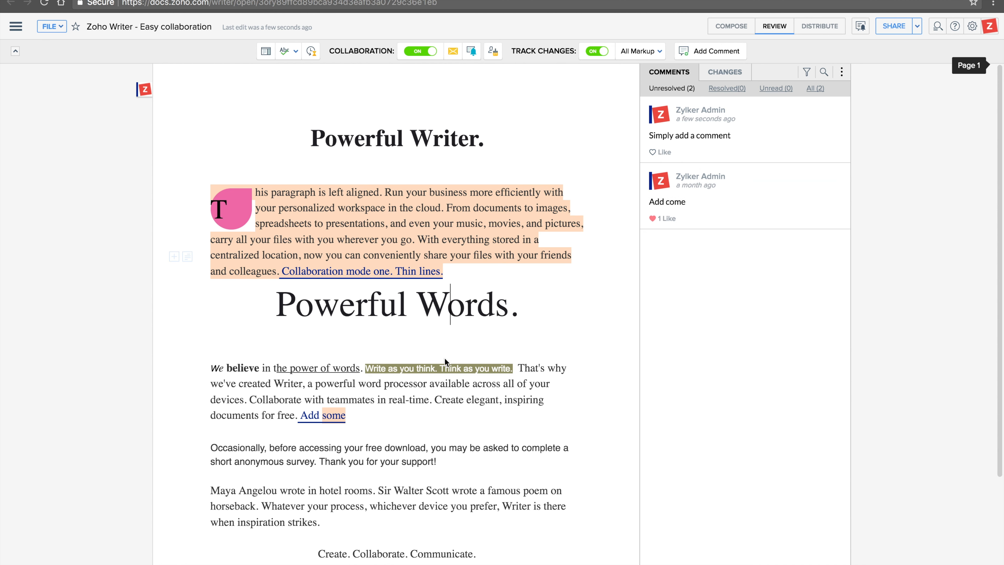
{"action": "left_click", "coordinate": [531, 319]}
{"action": "type", "text": "Team"}
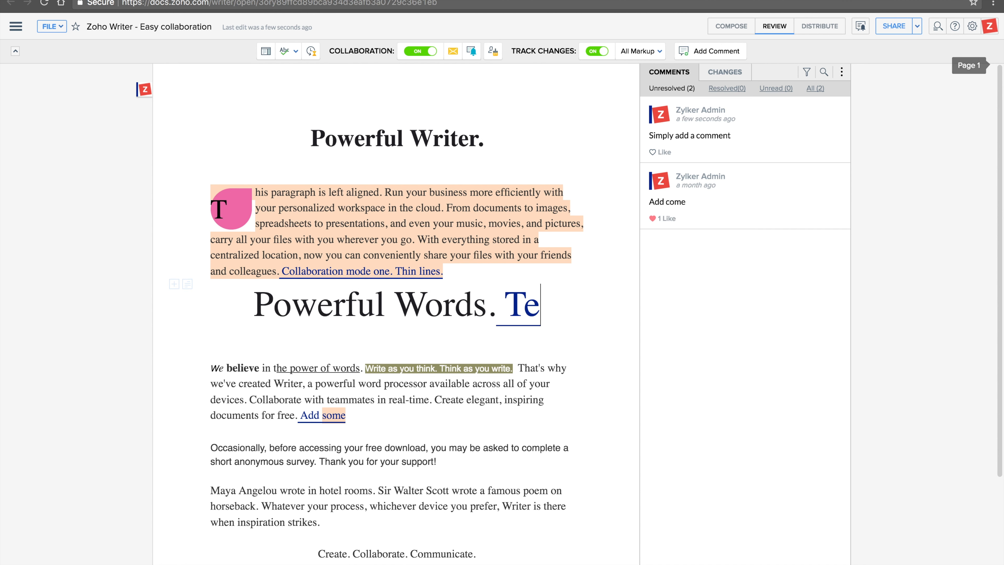
{"action": "left_click", "coordinate": [534, 307]}
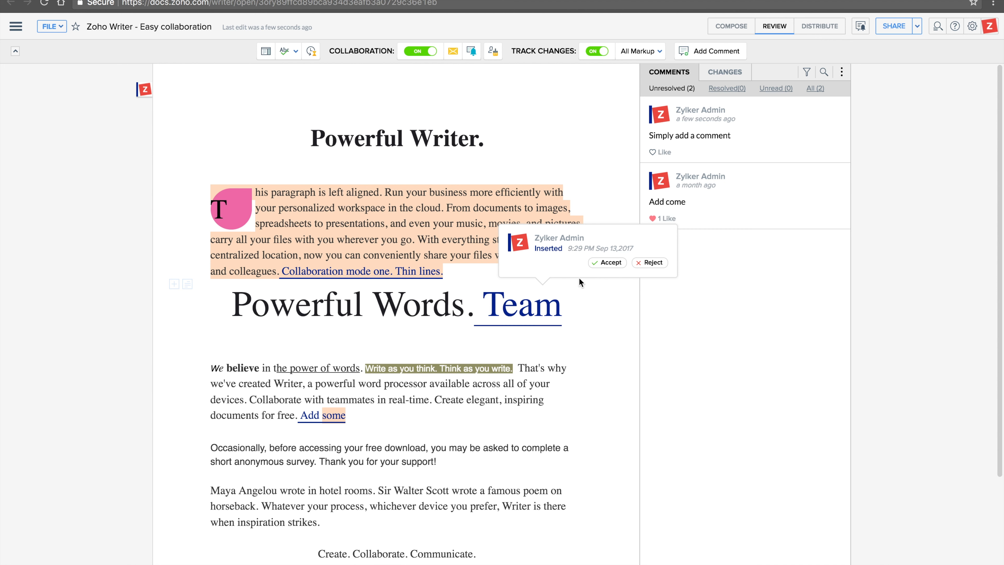
{"action": "left_click", "coordinate": [656, 264]}
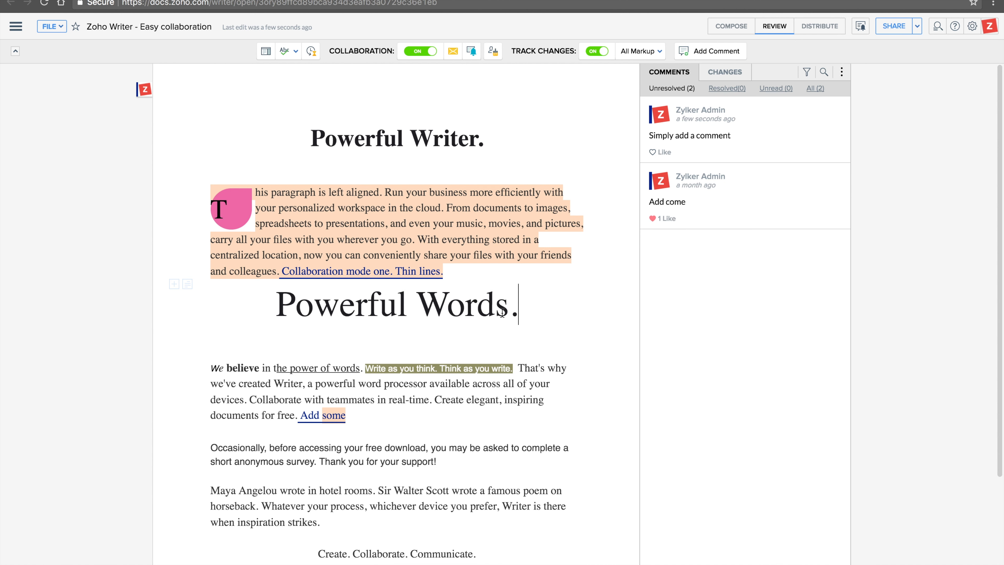
- Examine the document's email notification options and dismiss them without saving
{"action": "left_click", "coordinate": [470, 52]}
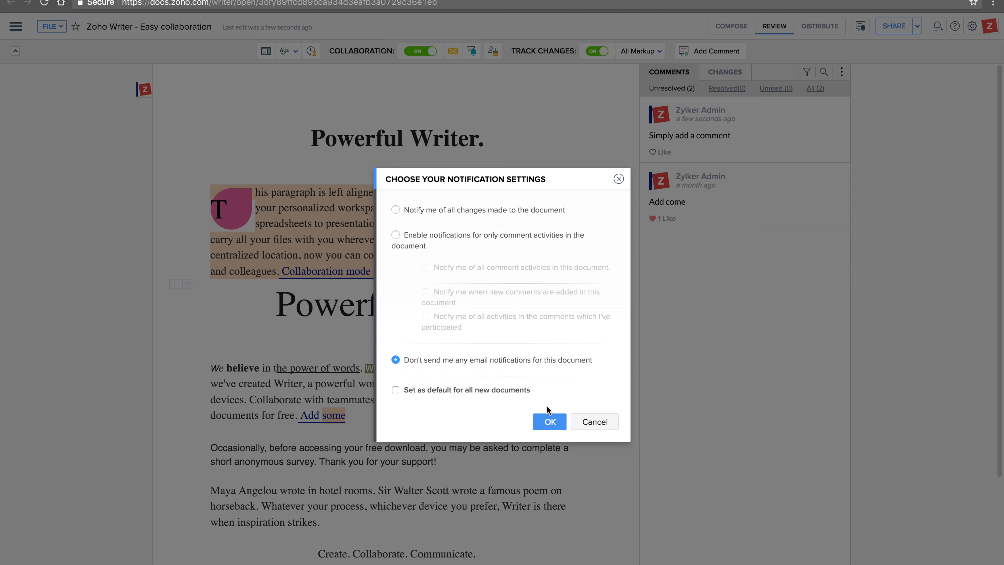
{"action": "left_click", "coordinate": [594, 422]}
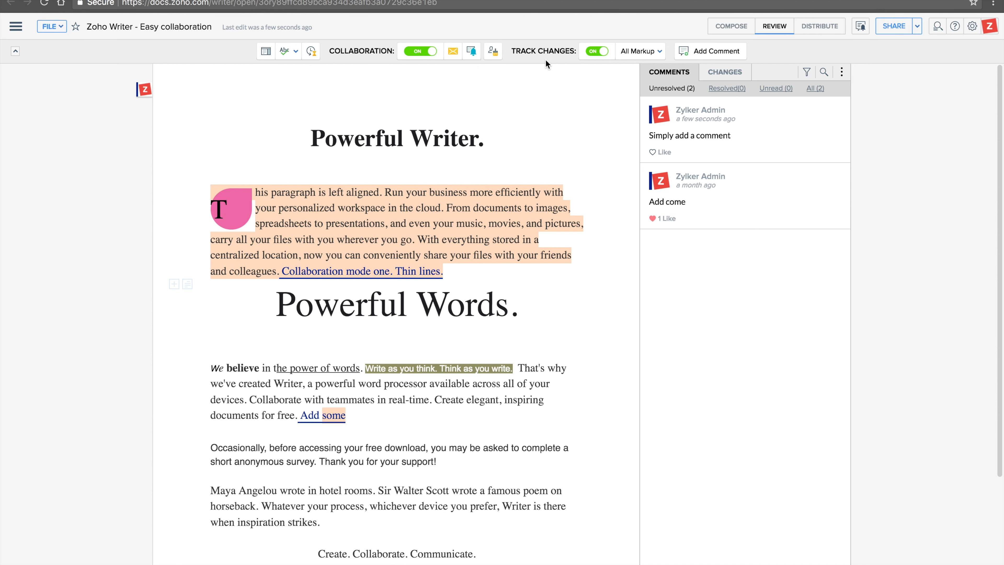
- Look through the document's version history, preview version 3.0 and return to the editor
{"action": "left_click", "coordinate": [312, 52]}
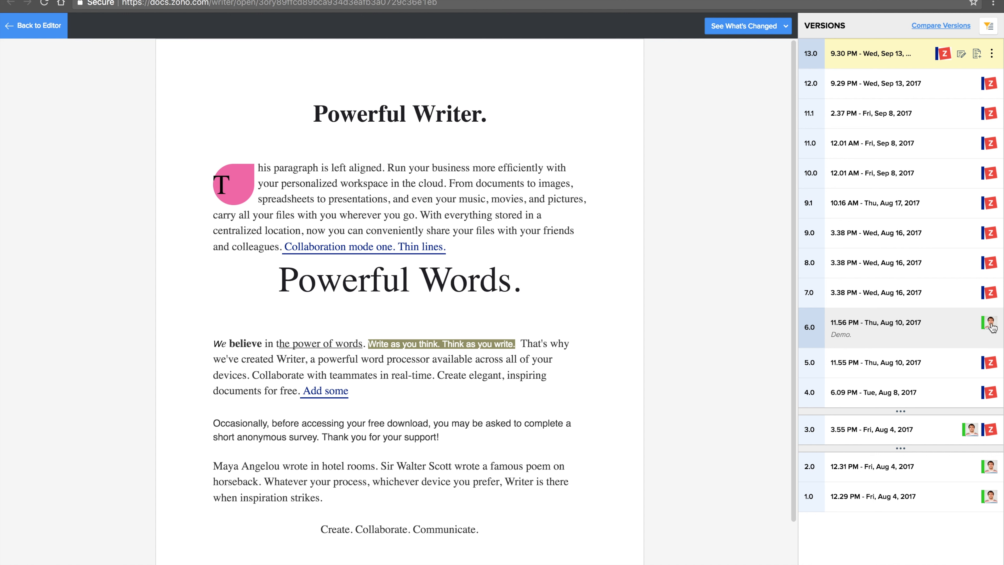
{"action": "mouse_move", "coordinate": [992, 327]}
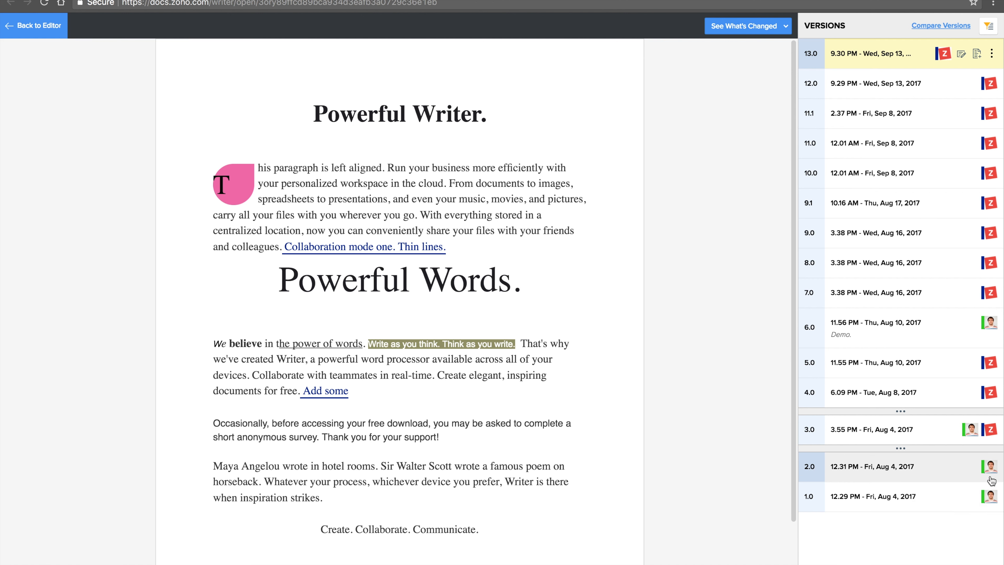
{"action": "left_click", "coordinate": [902, 435]}
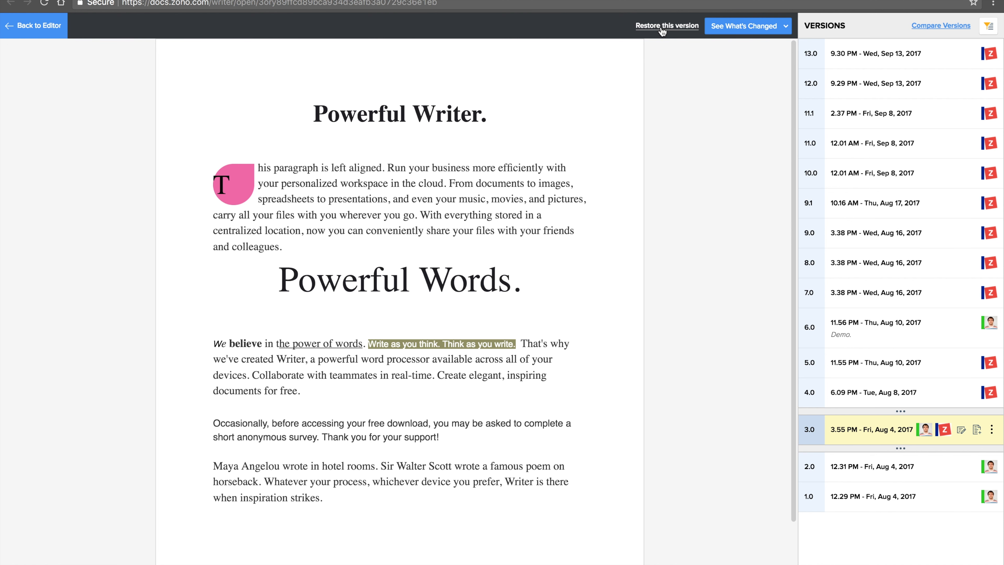
{"action": "left_click", "coordinate": [46, 33]}
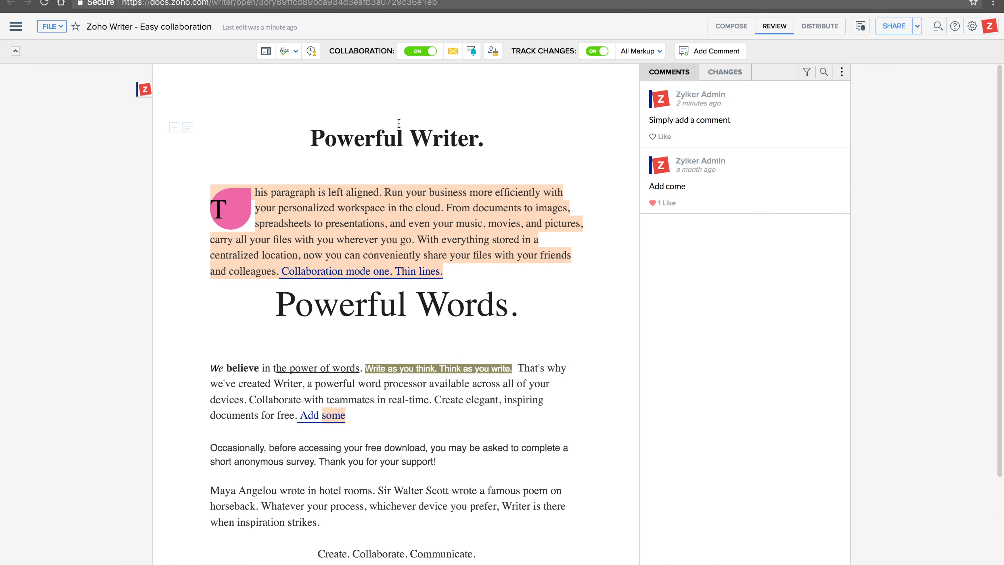
- In distribute mode, open Mail Merge and examine the data source choices, including the CSV import options
{"action": "left_click", "coordinate": [813, 28]}
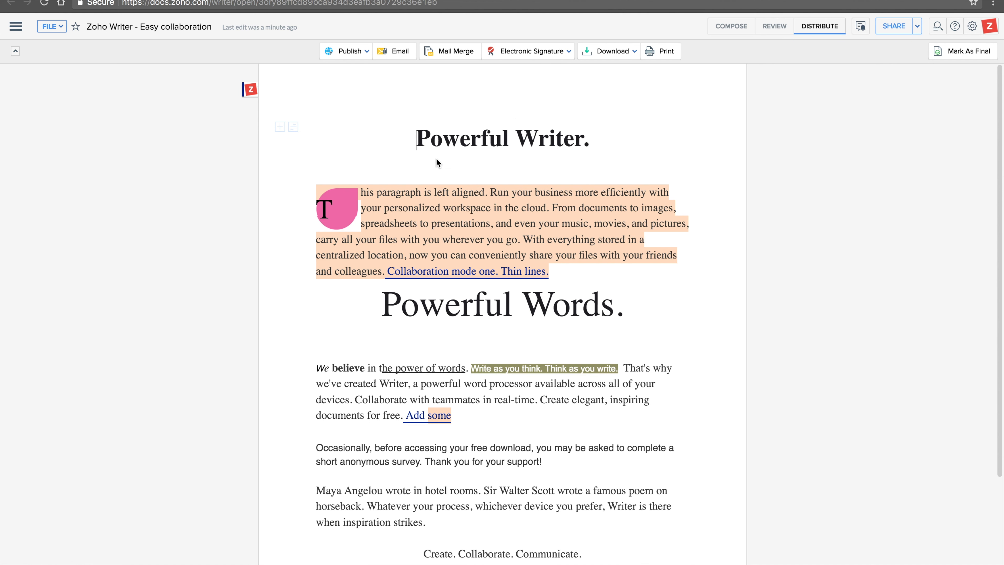
{"action": "left_click", "coordinate": [442, 60]}
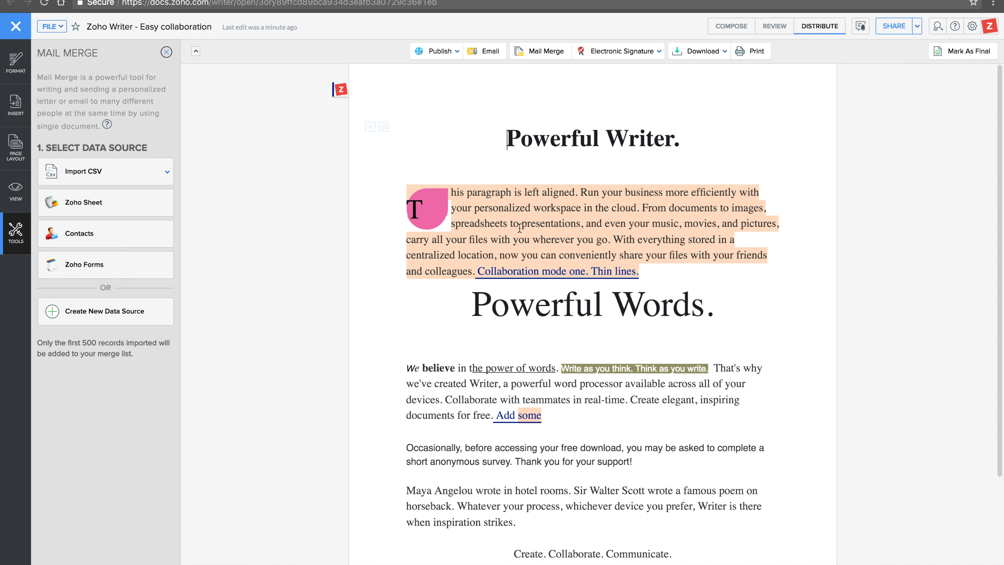
{"action": "left_click", "coordinate": [126, 181]}
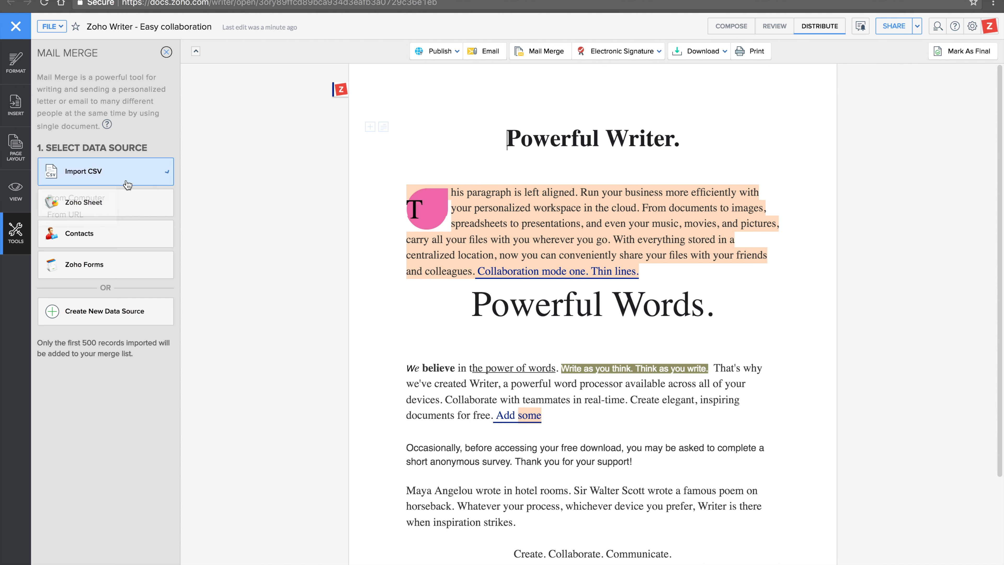
{"action": "left_click", "coordinate": [212, 169]}
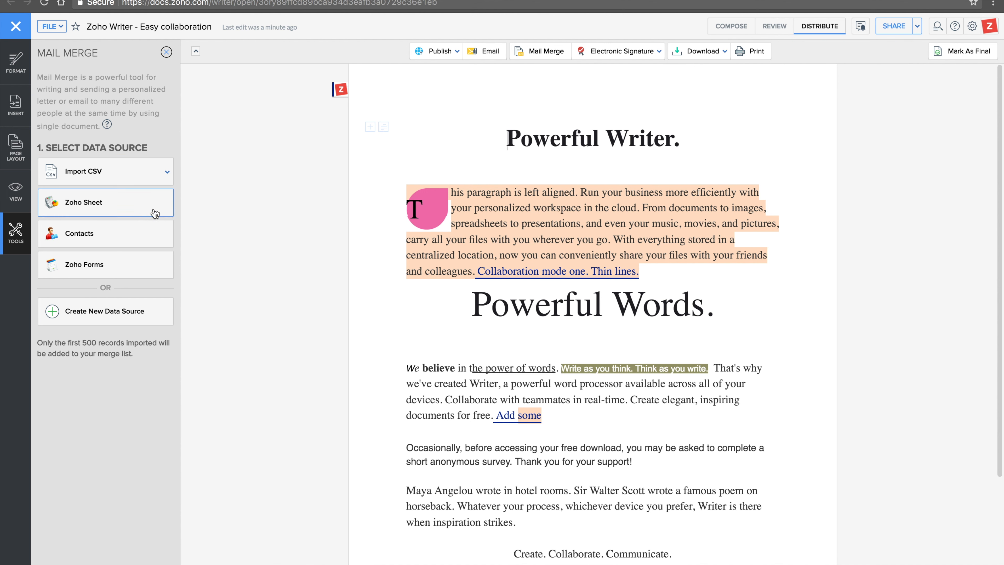
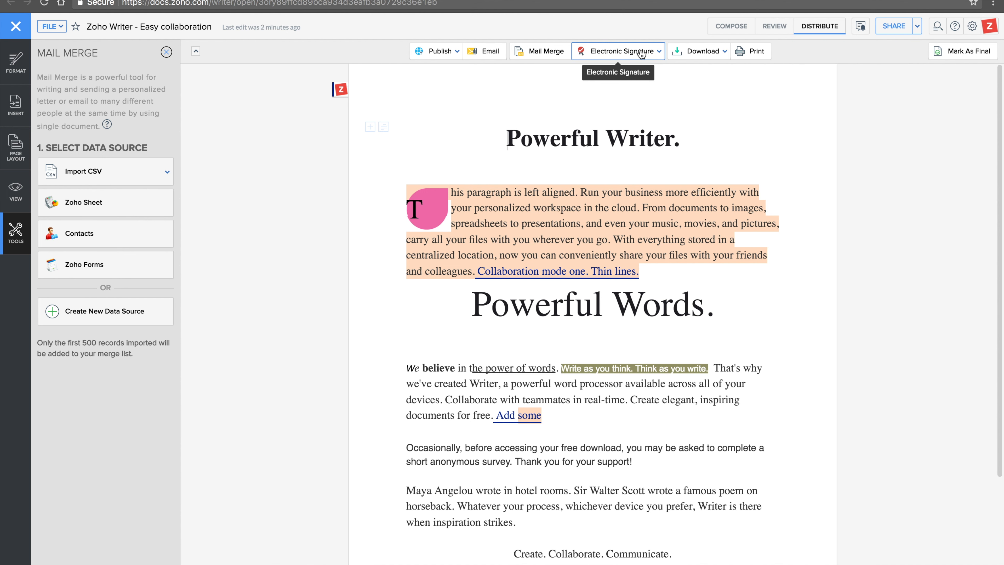
- Look over the available electronic signature providers for the document
{"action": "left_click", "coordinate": [641, 53]}
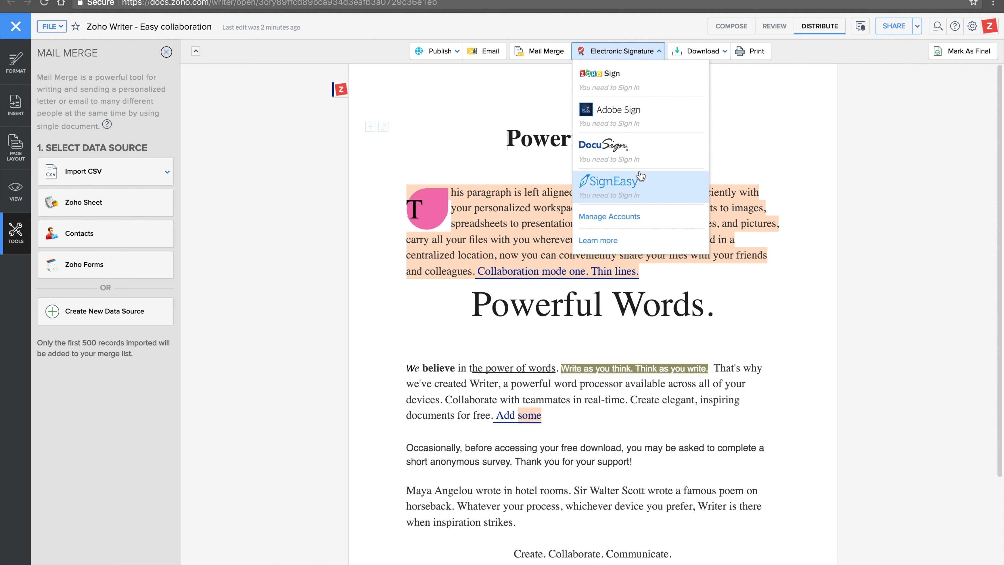
{"action": "left_click", "coordinate": [654, 56]}
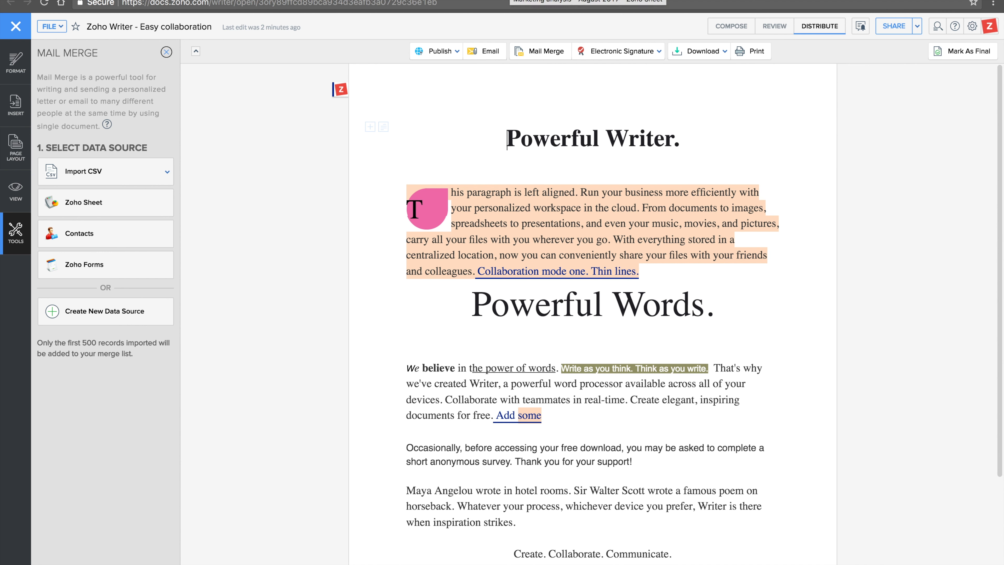
- Switch to the "Marketing analysis – August 2017" spreadsheet in Zoho Sheet and look over its traffic table and pie chart
{"action": "left_click", "coordinate": [509, 0]}
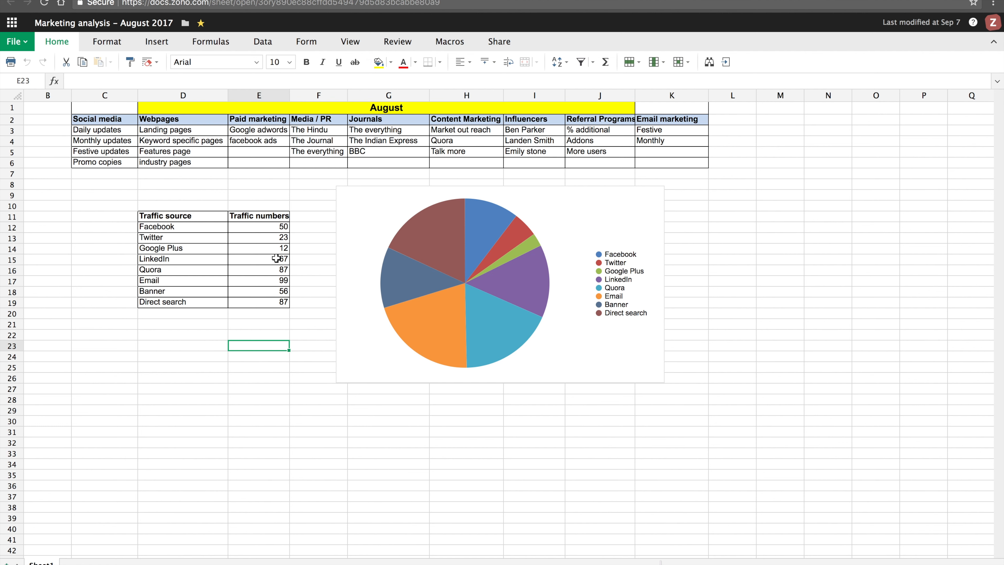
{"action": "left_click", "coordinate": [277, 316]}
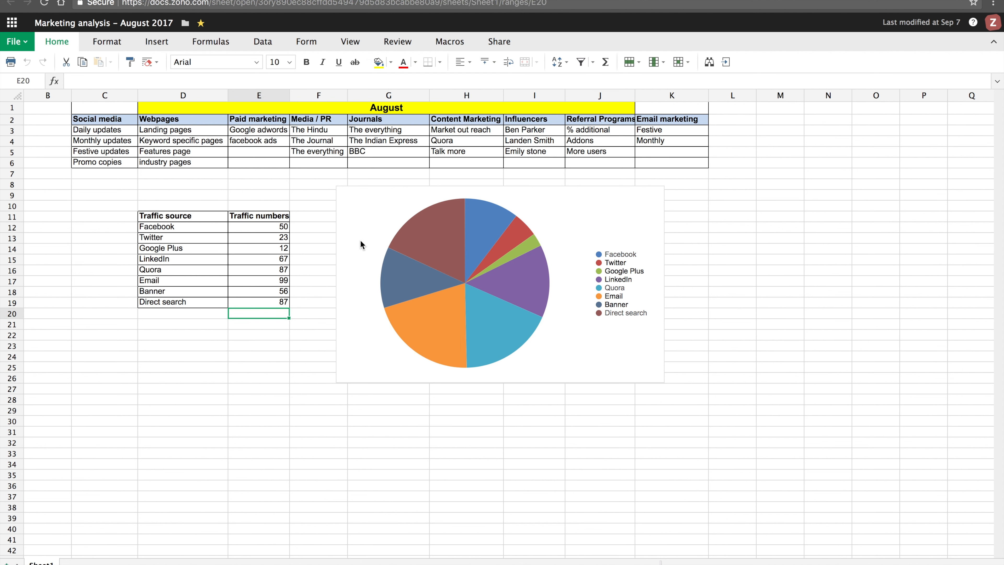
{"action": "left_click", "coordinate": [308, 346]}
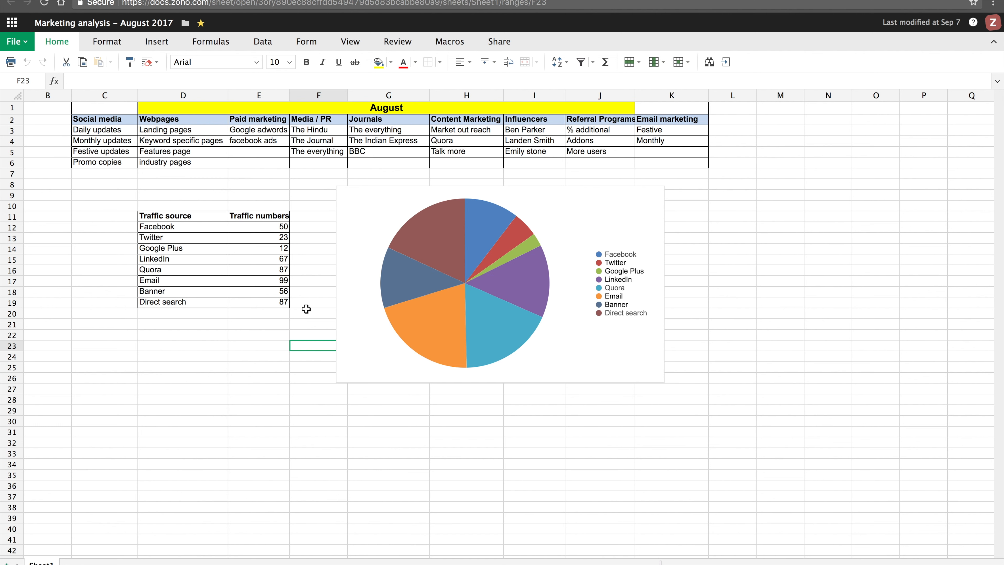
- Open the cell locking options for the Facebook, Twitter and Google Plus traffic numbers in E12:E14
{"action": "left_click", "coordinate": [271, 230]}
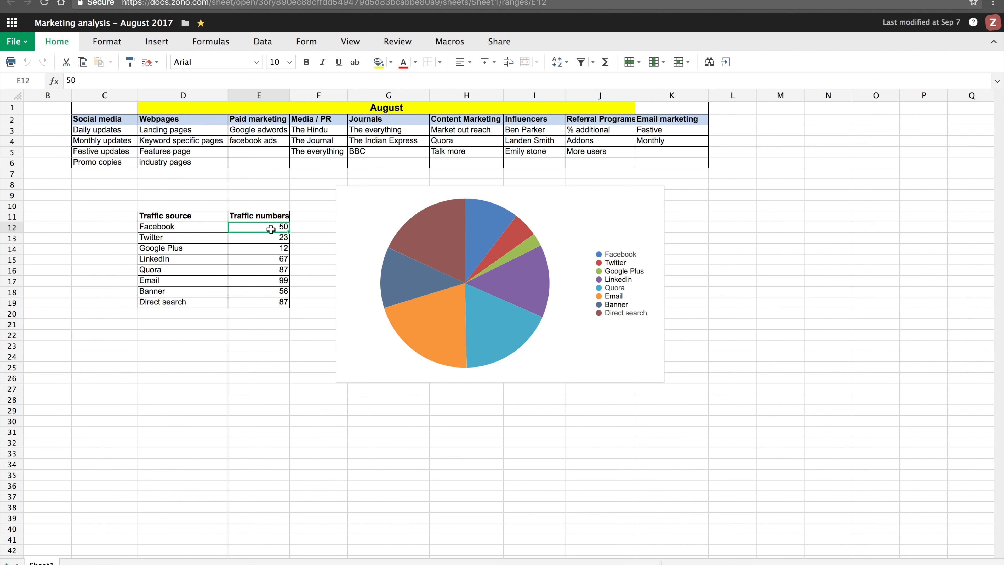
{"action": "left_click_drag", "start_coordinate": [271, 230], "coordinate": [266, 253]}
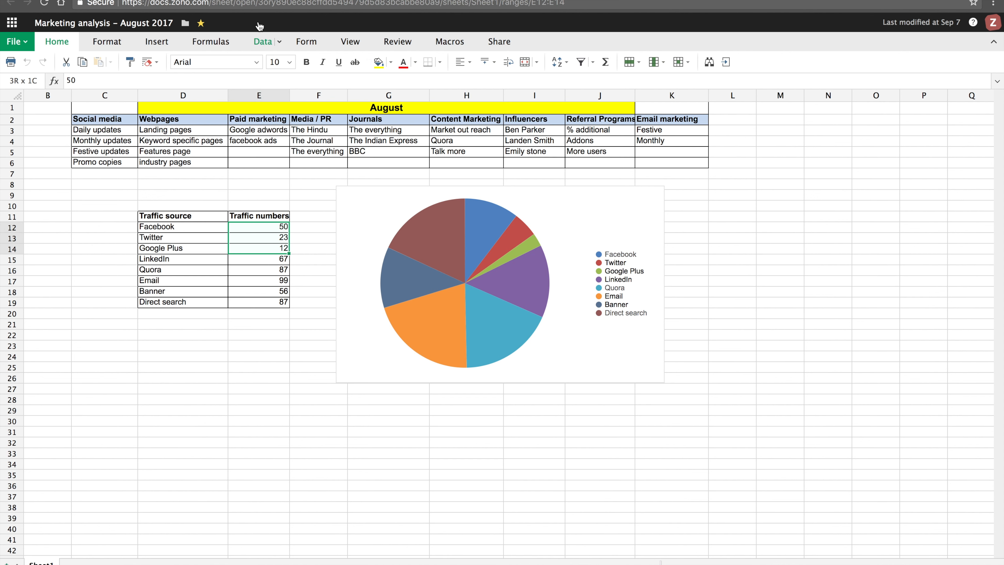
{"action": "left_click", "coordinate": [261, 43]}
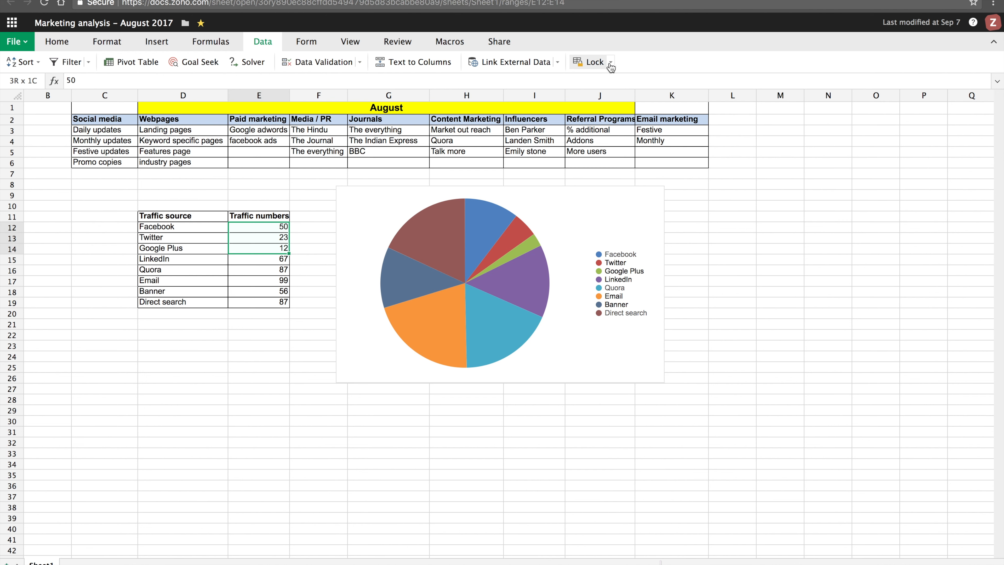
{"action": "left_click", "coordinate": [593, 62]}
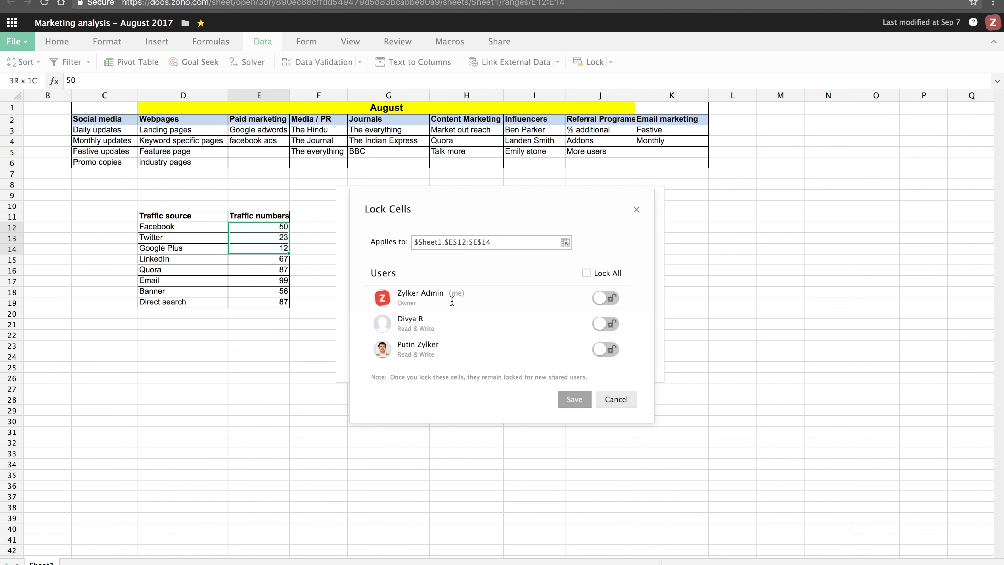
{"action": "left_click", "coordinate": [607, 296]}
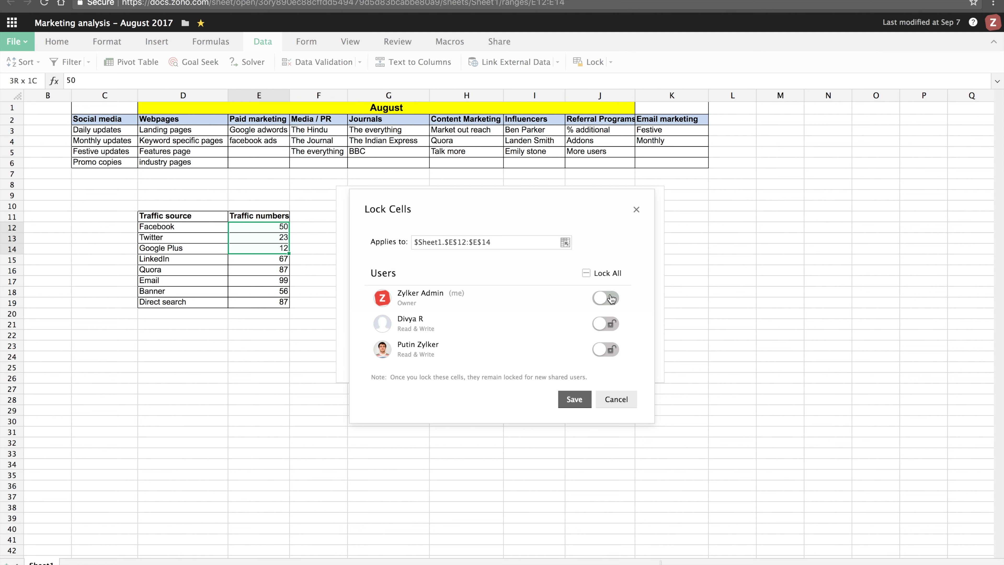
{"action": "left_click", "coordinate": [614, 326]}
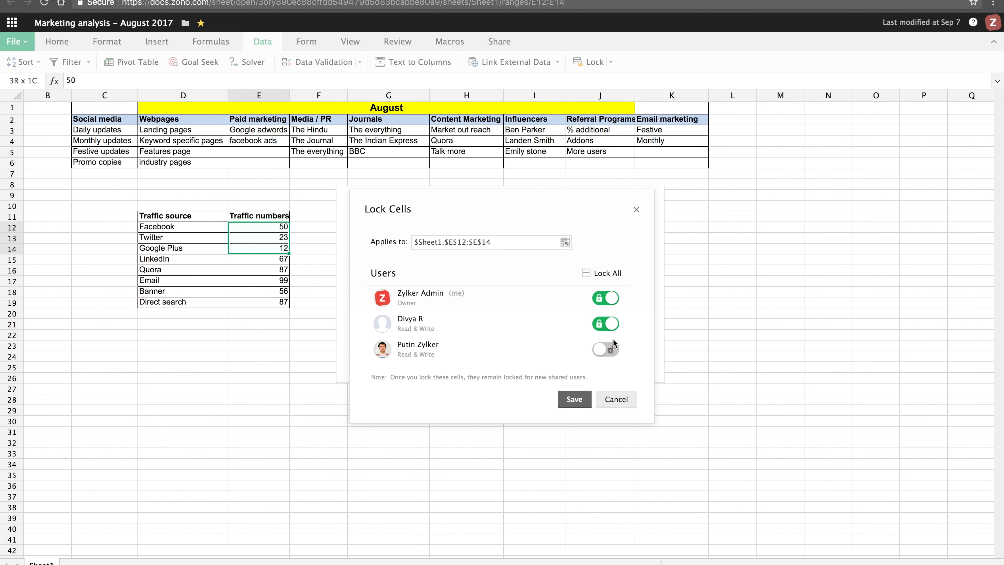
{"action": "left_click", "coordinate": [586, 274]}
{"action": "left_click", "coordinate": [586, 275]}
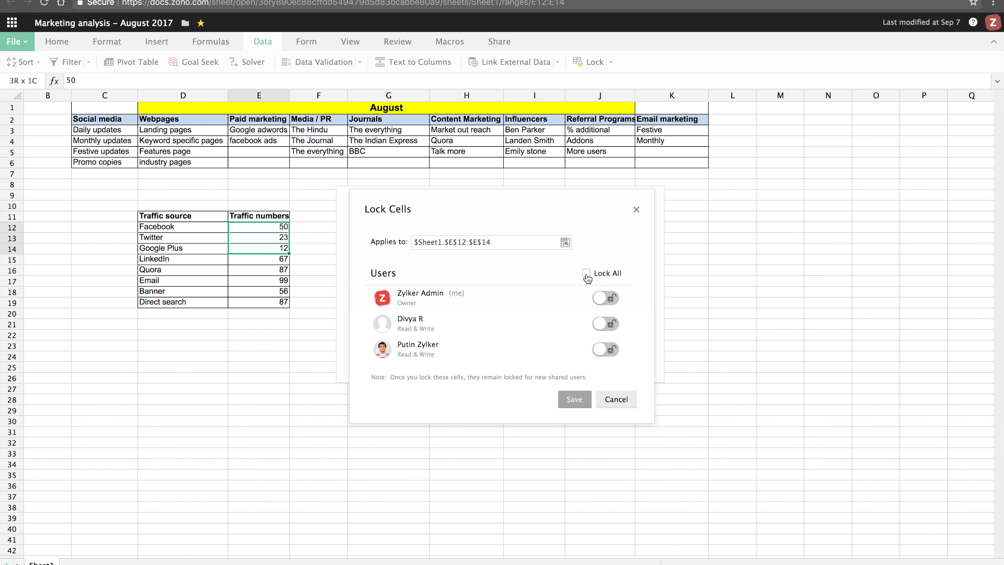
- Lock cells E12:E14 only for the first Read & Write collaborator listed and save the lock
{"action": "left_click", "coordinate": [613, 325]}
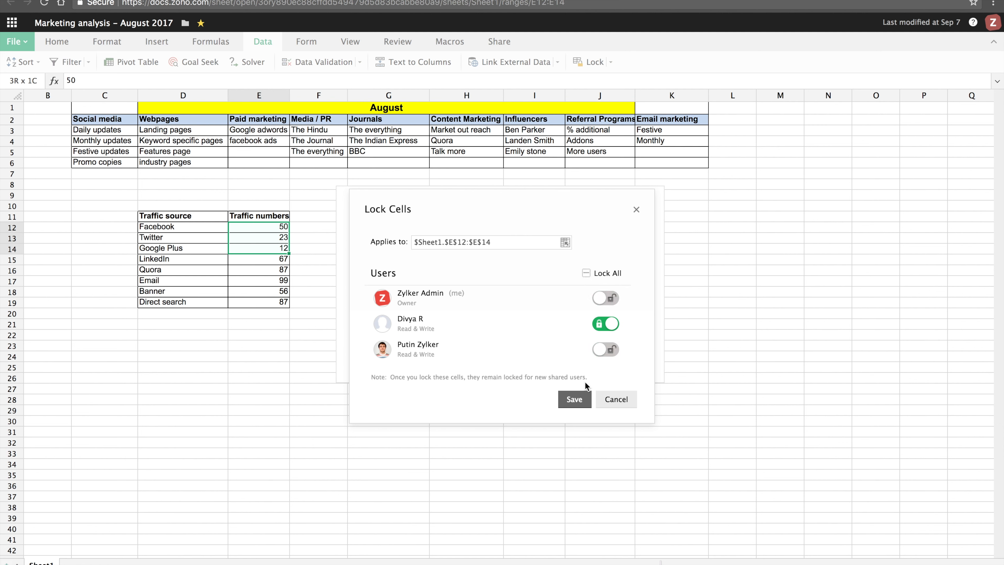
{"action": "left_click", "coordinate": [575, 401]}
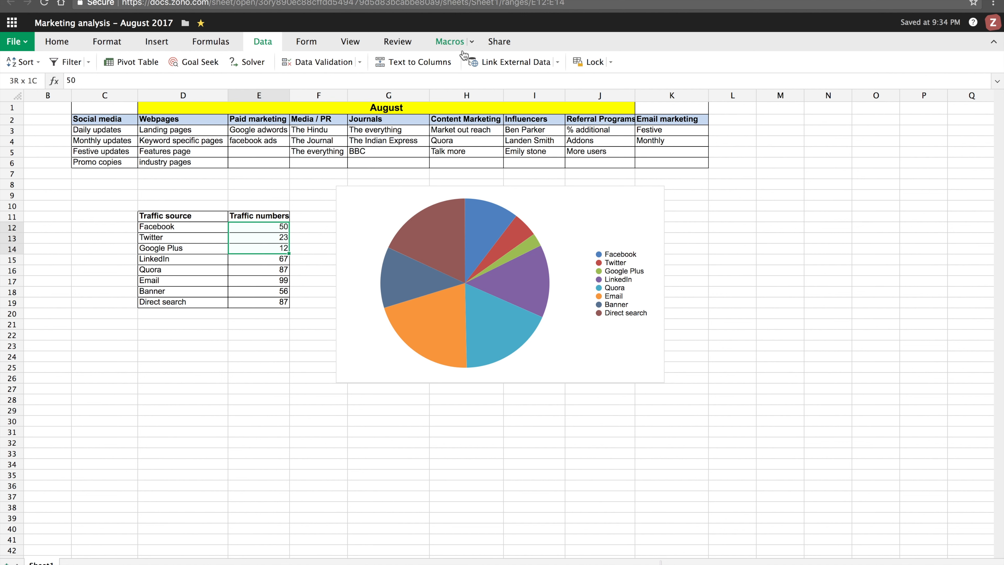
- Examine the spreadsheet's audit trail by user, date, sheet and the cell range E12:E14, and close it
{"action": "left_click", "coordinate": [397, 48]}
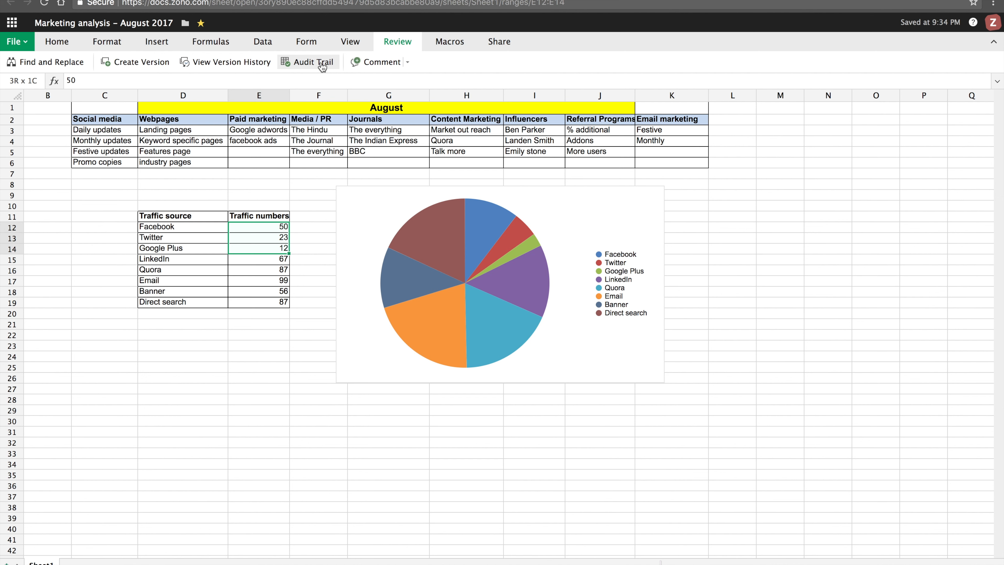
{"action": "left_click", "coordinate": [312, 62]}
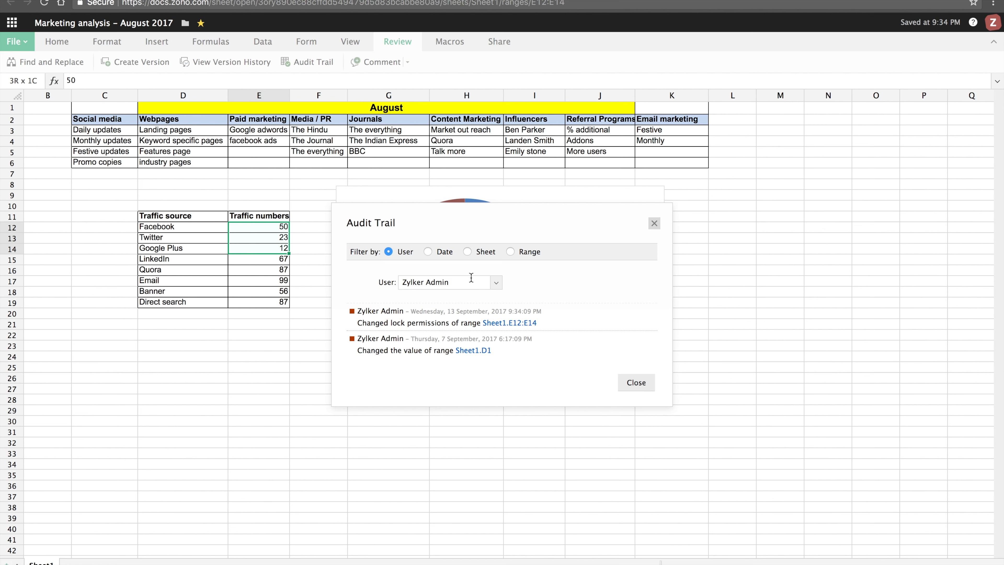
{"action": "left_click", "coordinate": [428, 252]}
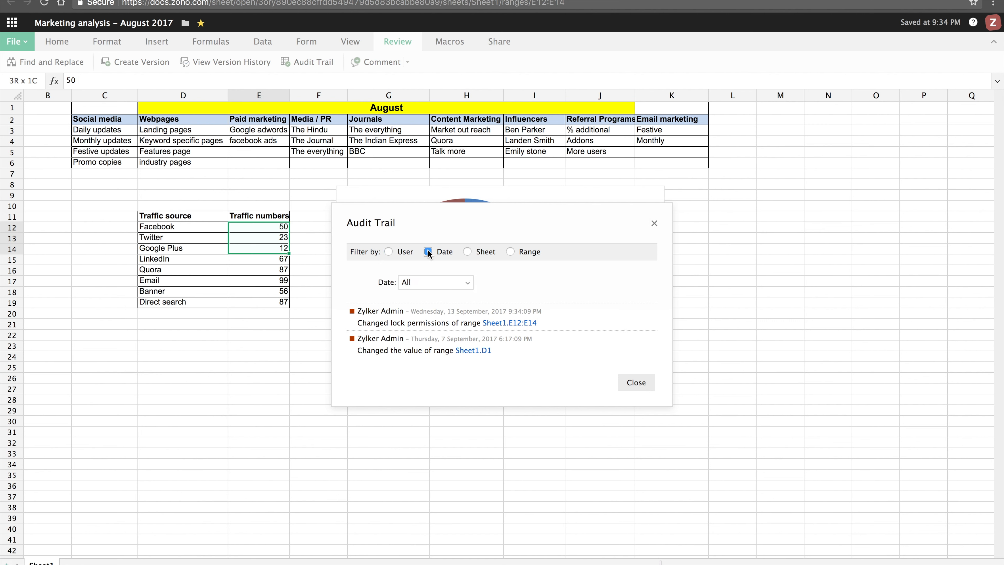
{"action": "left_click", "coordinate": [467, 252]}
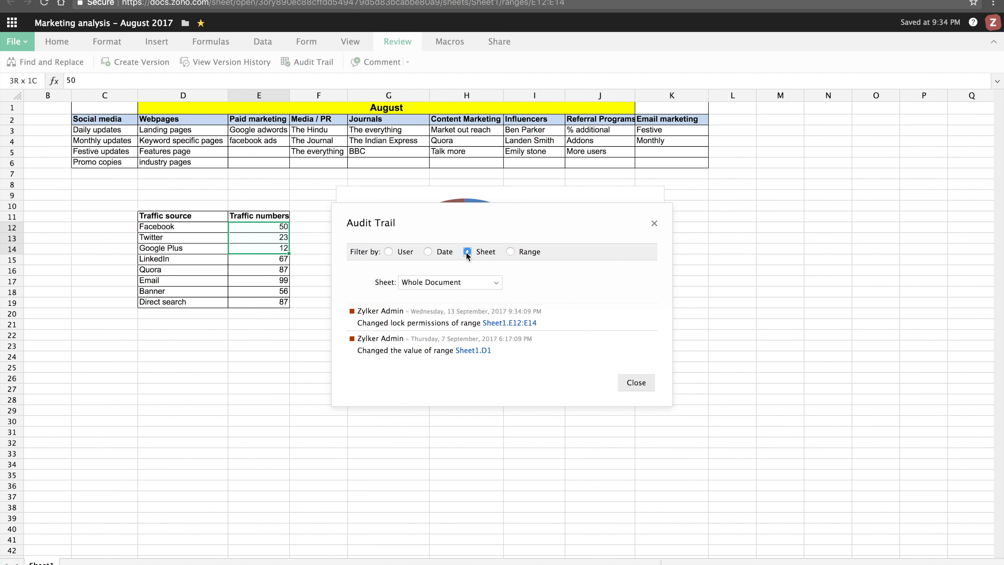
{"action": "left_click", "coordinate": [510, 251]}
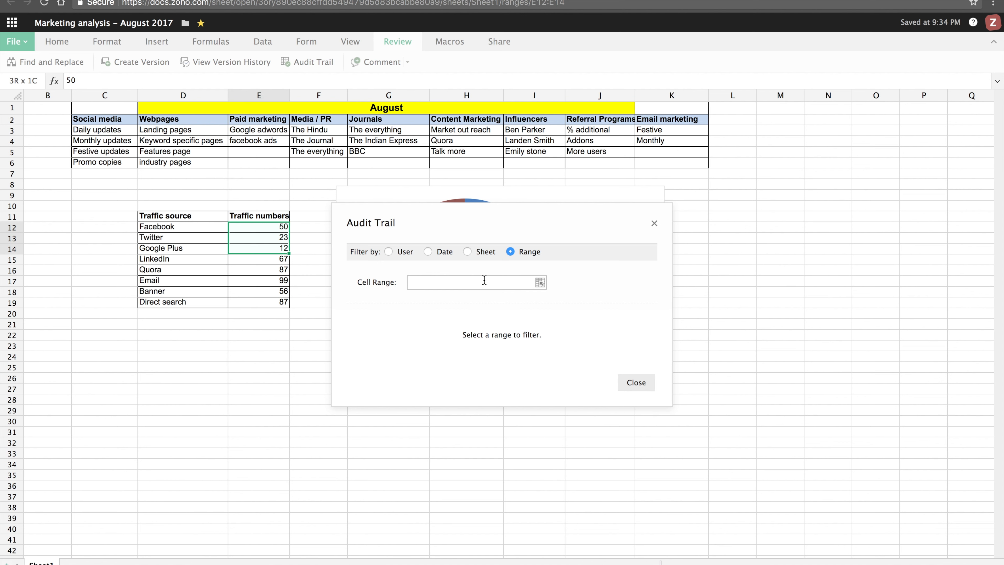
{"action": "left_click_drag", "start_coordinate": [265, 224], "coordinate": [264, 247]}
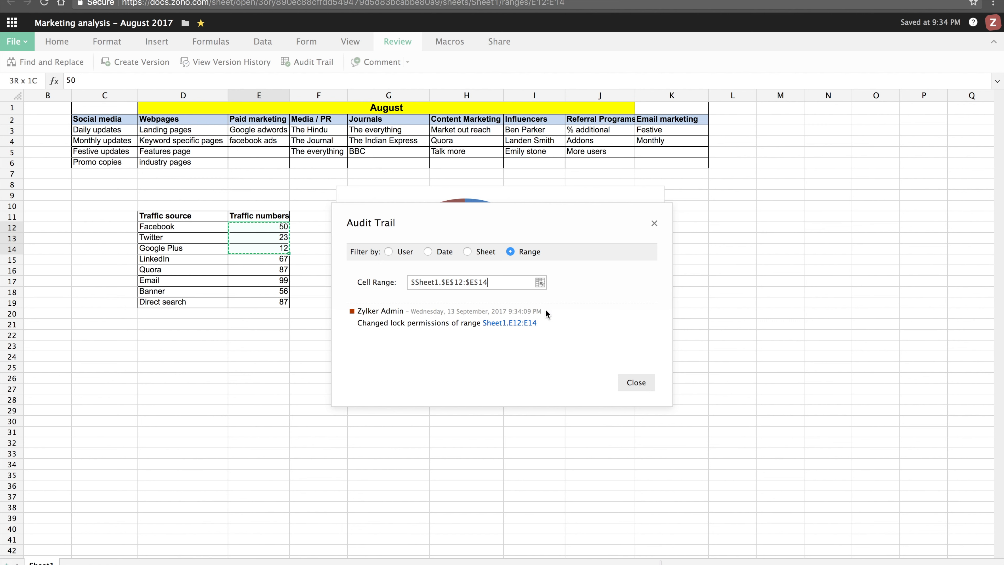
{"action": "left_click", "coordinate": [629, 386]}
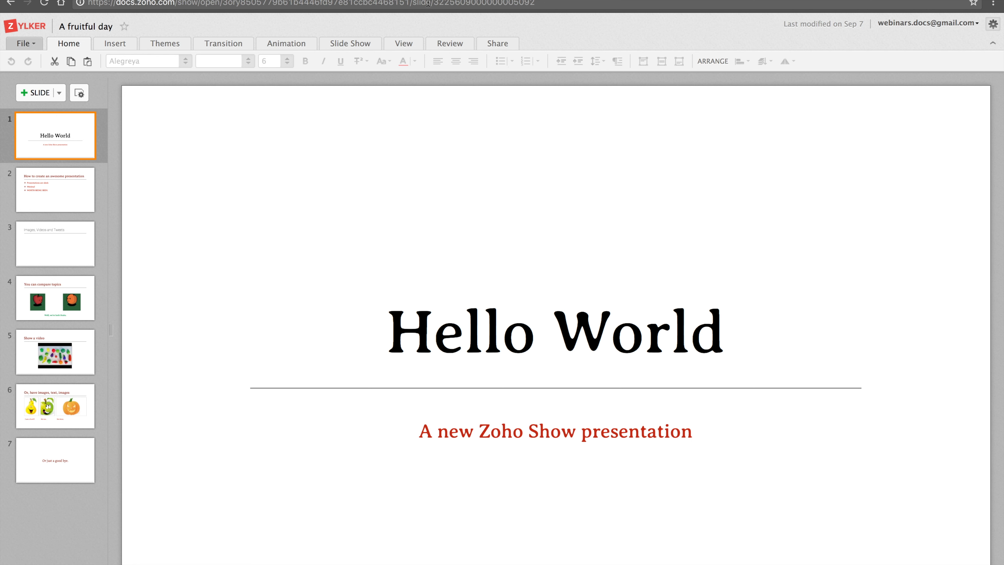
- On slide 3, "Images, Videos and Tweets", look through the image library for the content placeholder and close it without inserting
{"action": "left_click", "coordinate": [78, 238]}
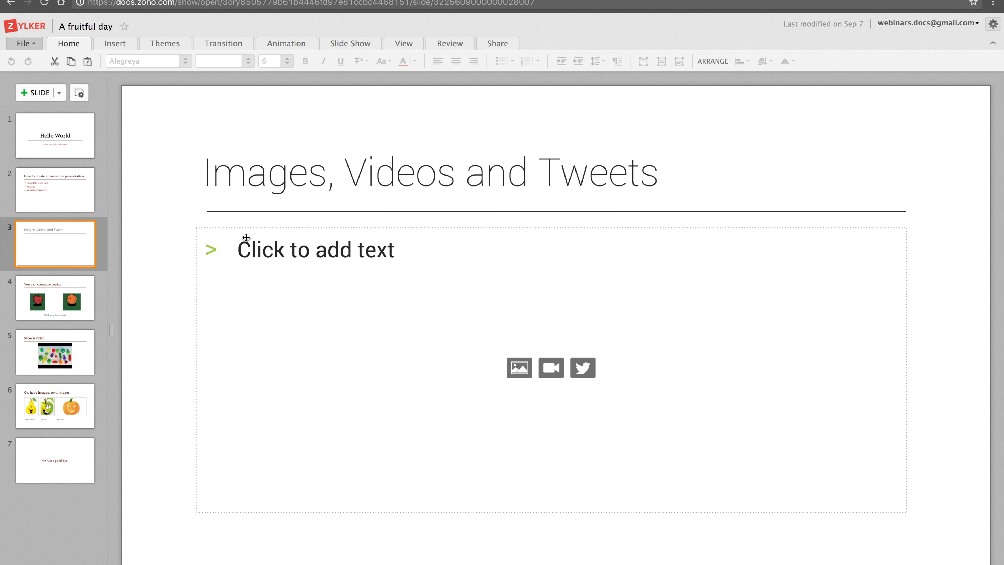
{"action": "left_click", "coordinate": [522, 371]}
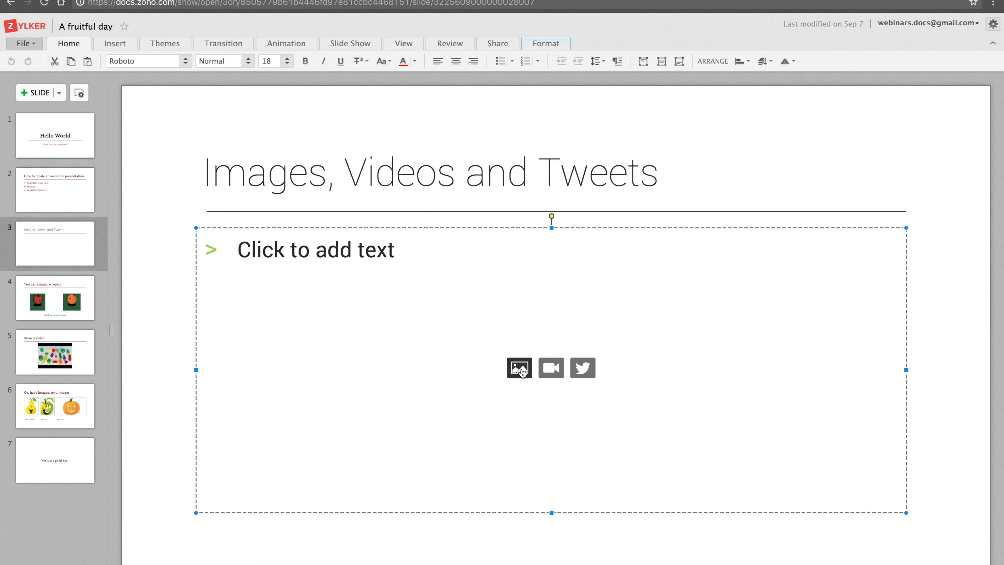
{"action": "left_click", "coordinate": [521, 369]}
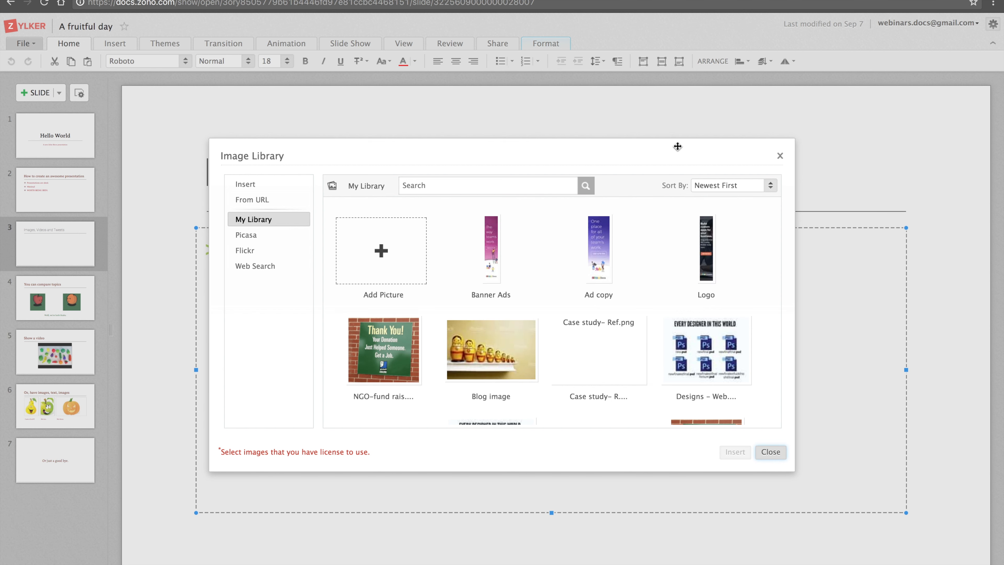
{"action": "left_click", "coordinate": [779, 159]}
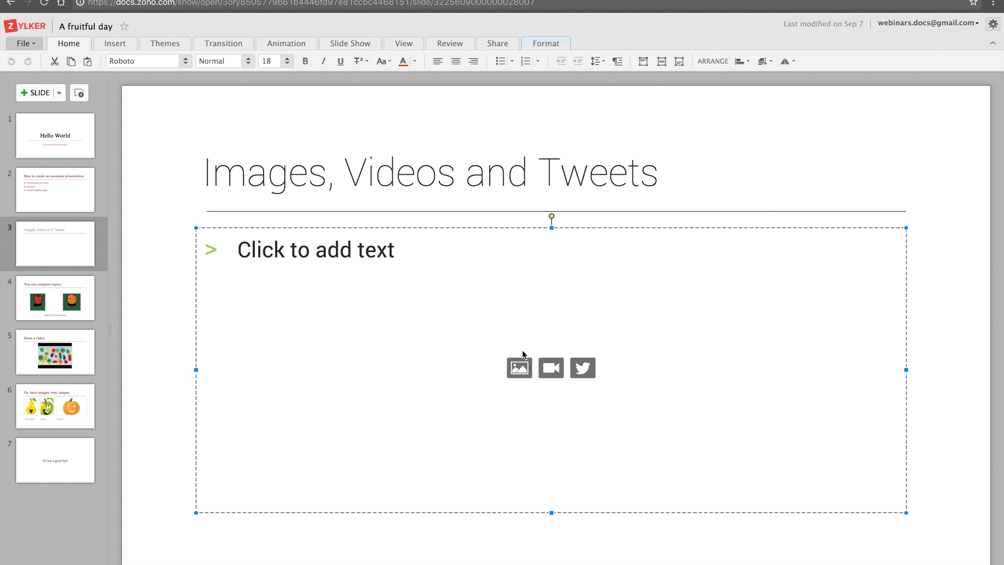
- Examine the placeholder's video search sources and its Twitter feed option, closing both without inserting anything
{"action": "left_click", "coordinate": [550, 372]}
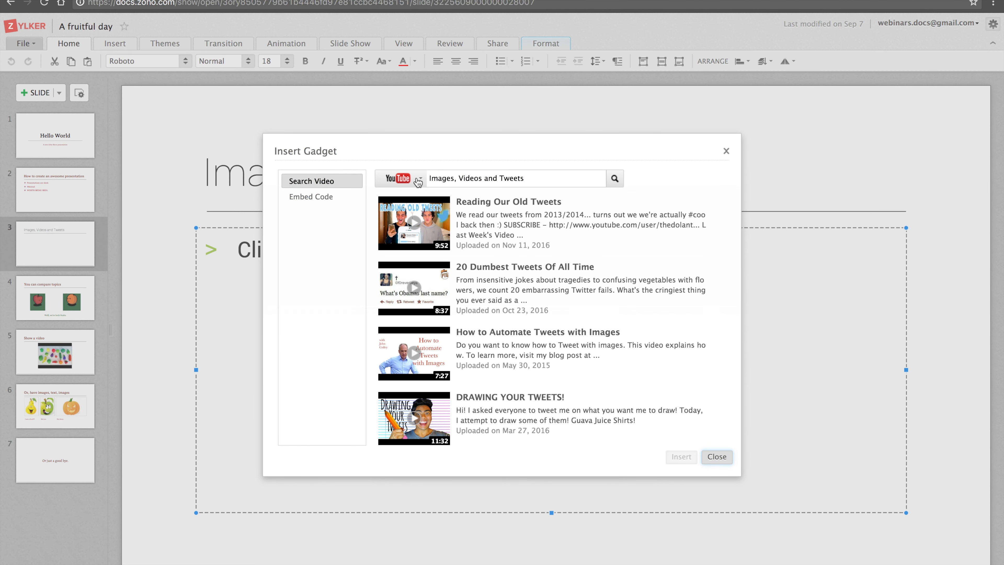
{"action": "left_click", "coordinate": [417, 181]}
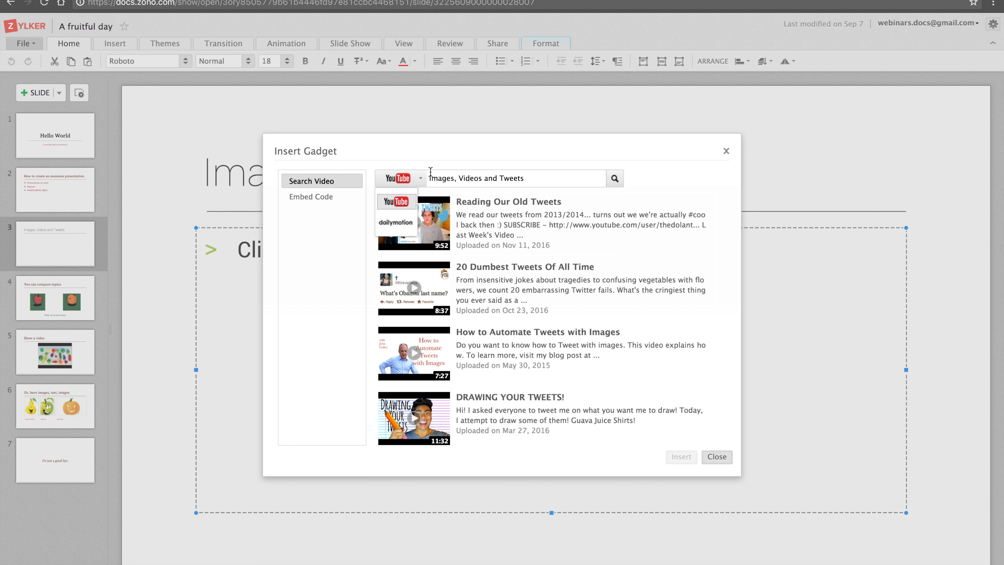
{"action": "left_click", "coordinate": [439, 174]}
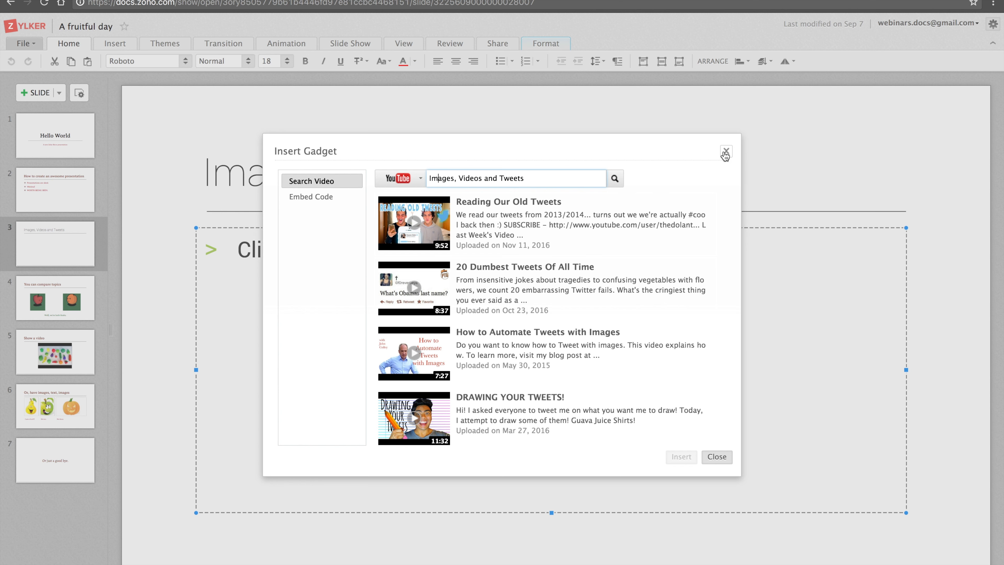
{"action": "left_click", "coordinate": [725, 152]}
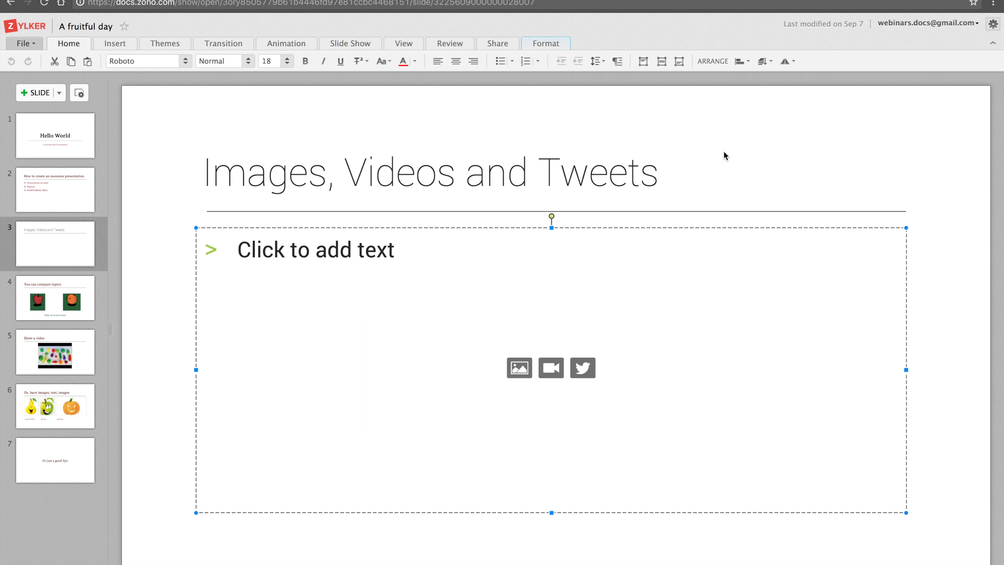
{"action": "left_click", "coordinate": [584, 370]}
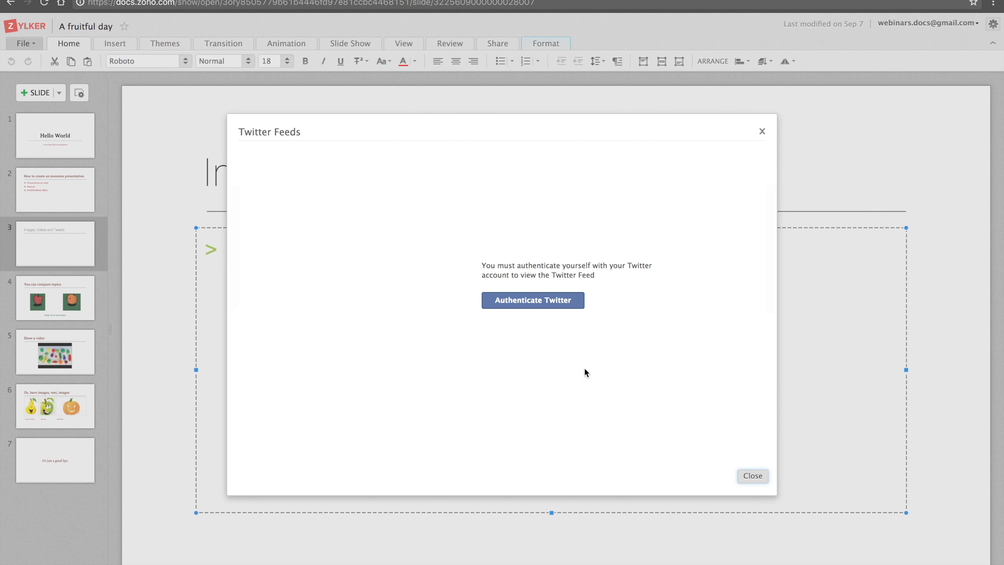
{"action": "left_click", "coordinate": [762, 131]}
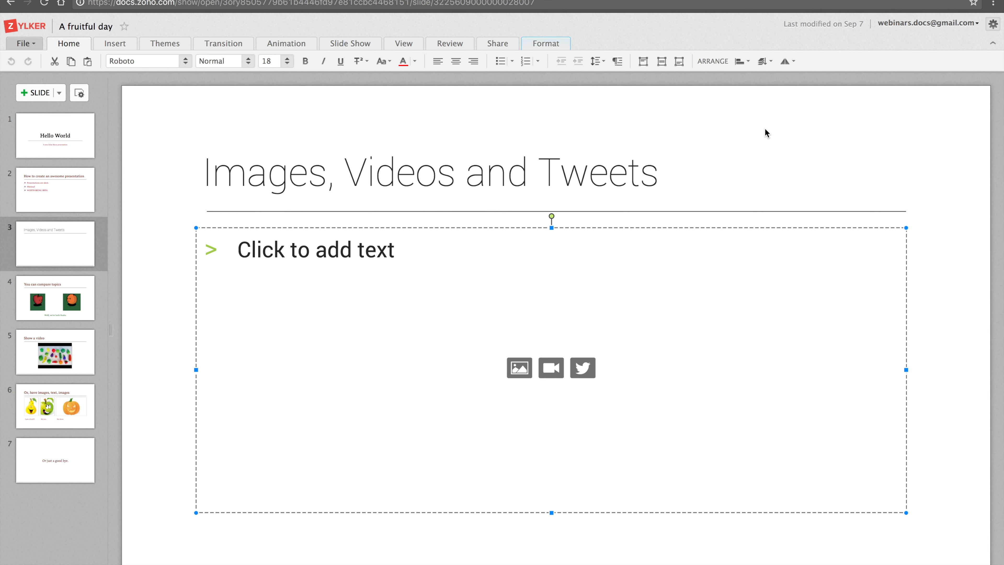
- Open the broadcast page for the "A fruitful day" presentation
{"action": "left_click", "coordinate": [500, 46]}
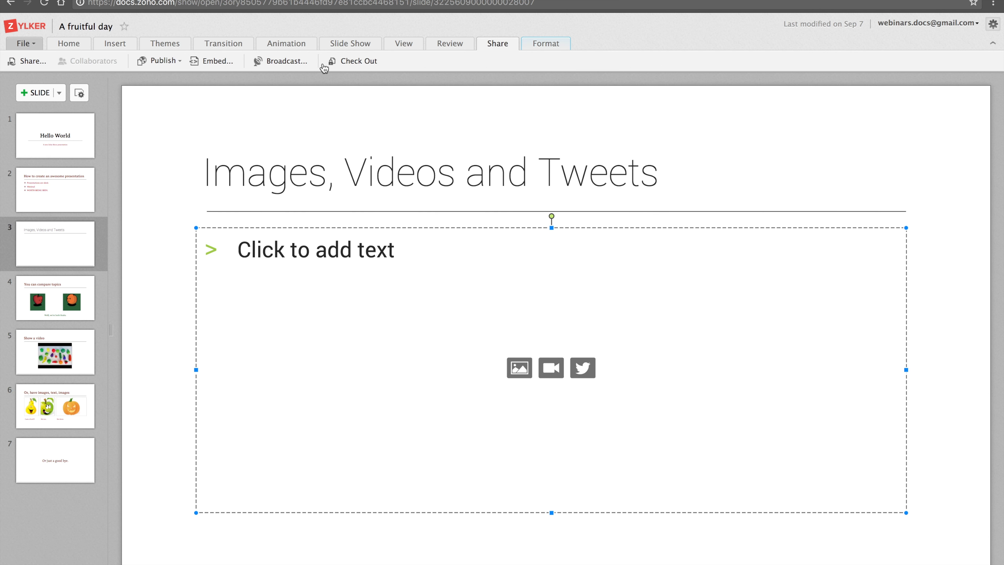
{"action": "left_click", "coordinate": [290, 65]}
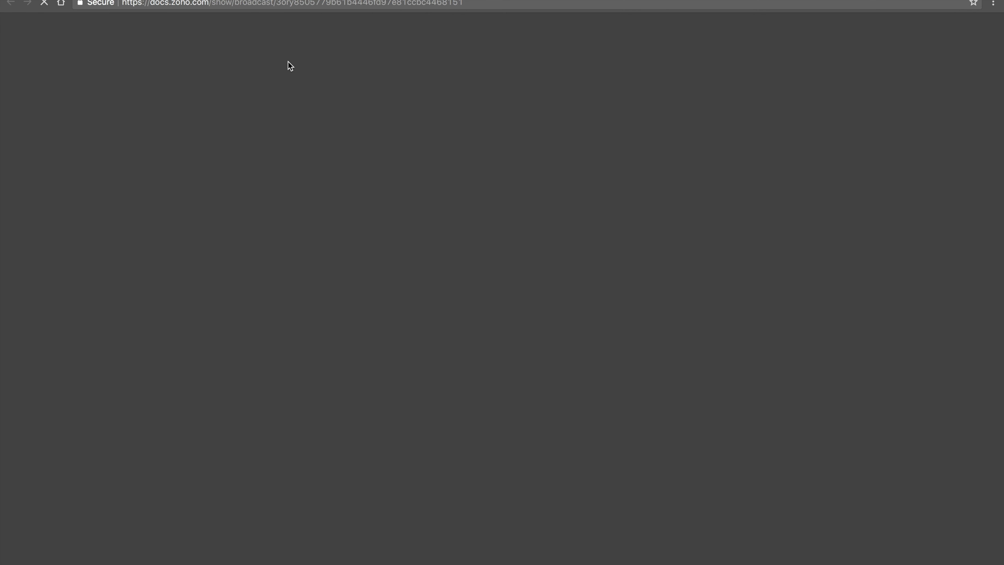
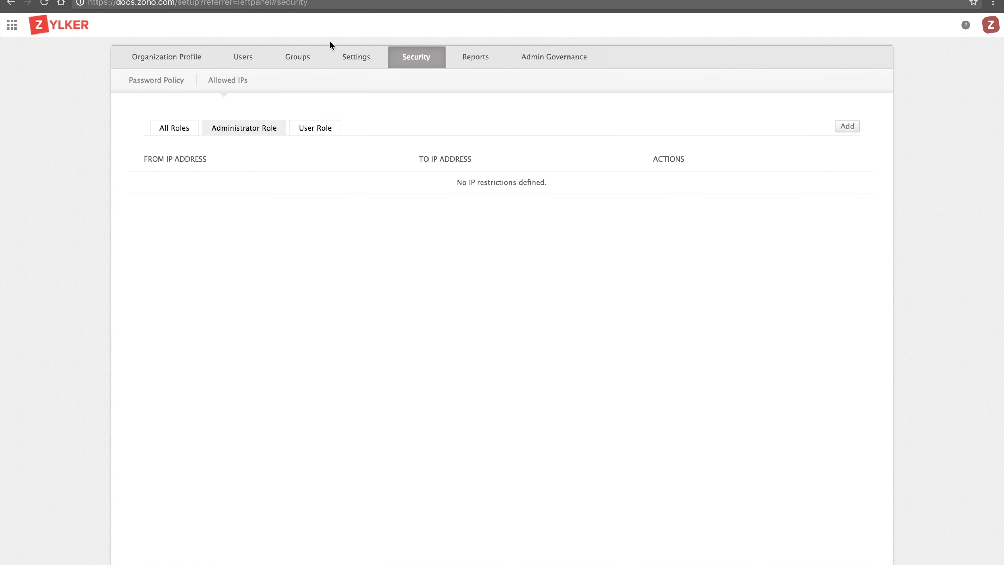
- Examine the organization's usage reports, hiding and restoring the Documents category in the Documents Created by Type chart
{"action": "left_click", "coordinate": [474, 64]}
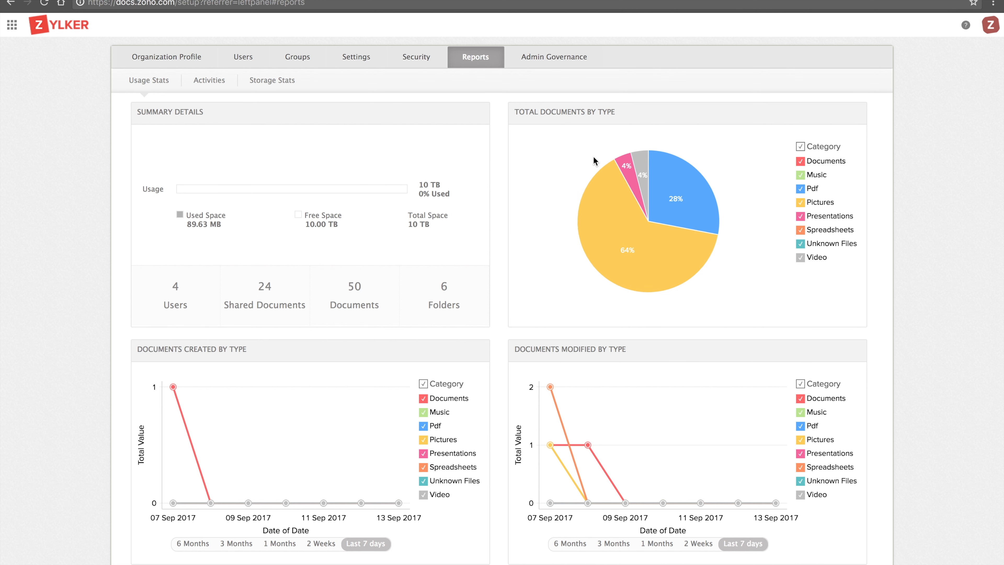
{"action": "scroll", "coordinate": [563, 294], "scroll_direction": "up", "scroll_amount": 1}
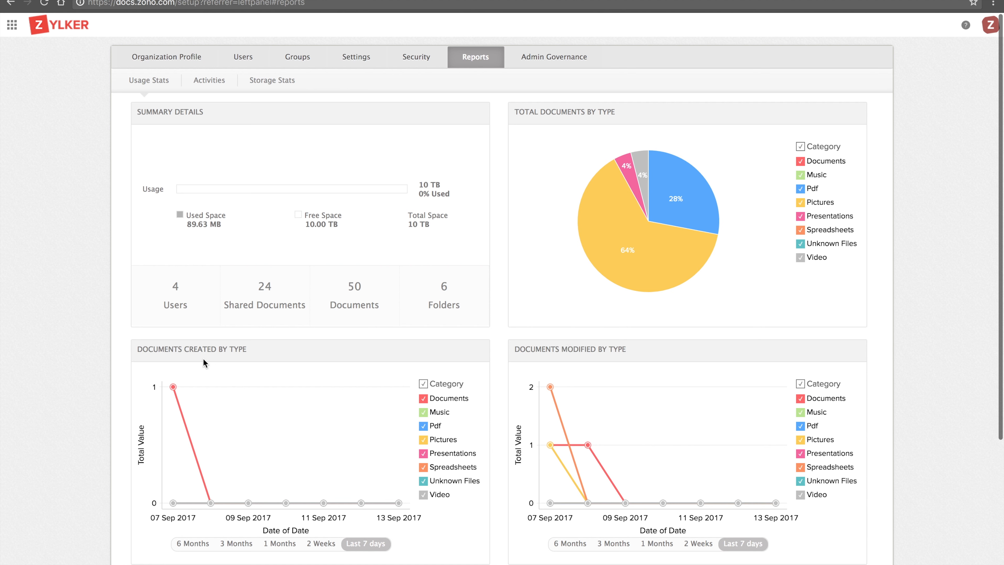
{"action": "left_click", "coordinate": [424, 400]}
{"action": "left_click", "coordinate": [425, 396]}
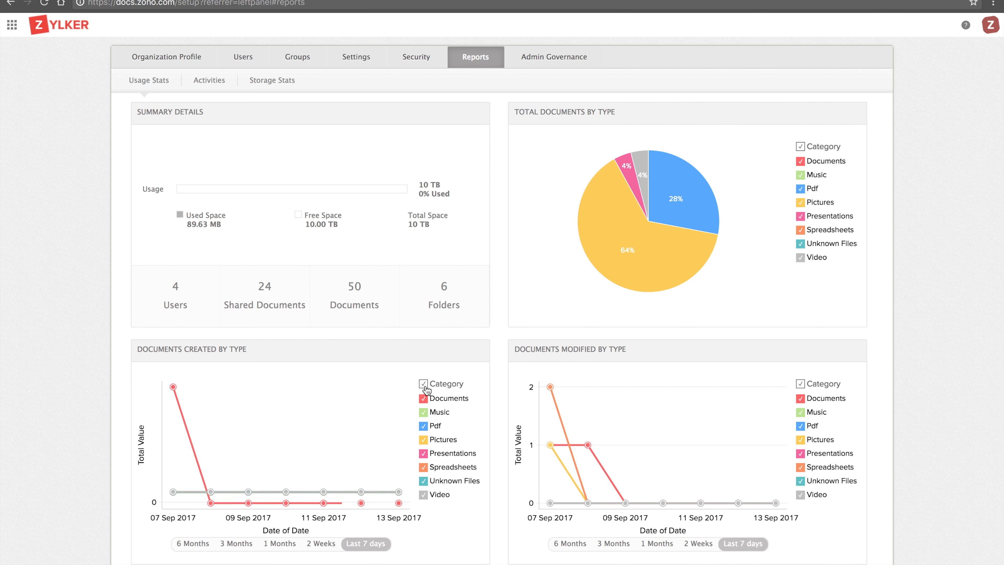
- Show all categories in the Documents Created by Type chart and examine the remaining usage charts
{"action": "left_click", "coordinate": [423, 384]}
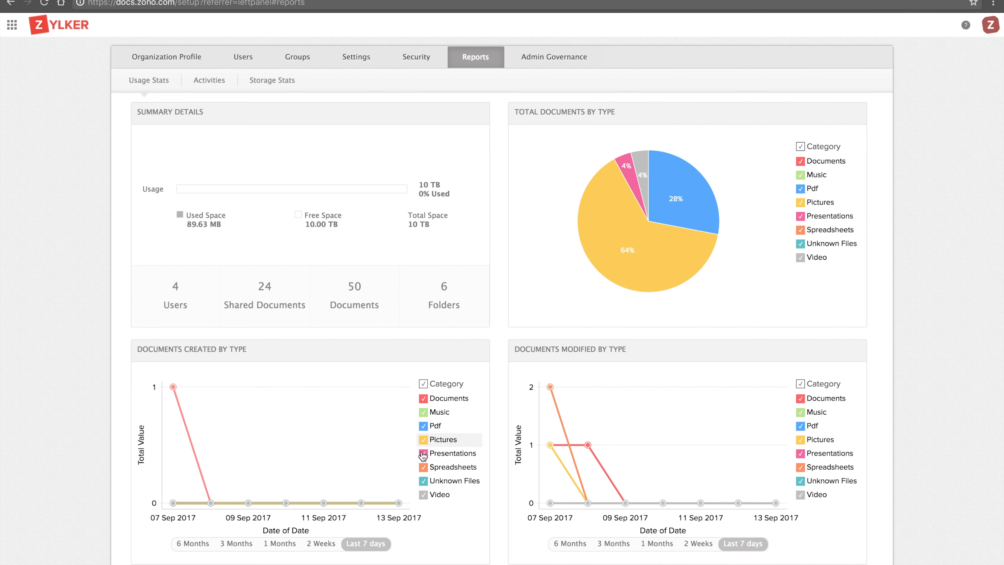
{"action": "scroll", "coordinate": [364, 478], "scroll_direction": "down", "scroll_amount": 2}
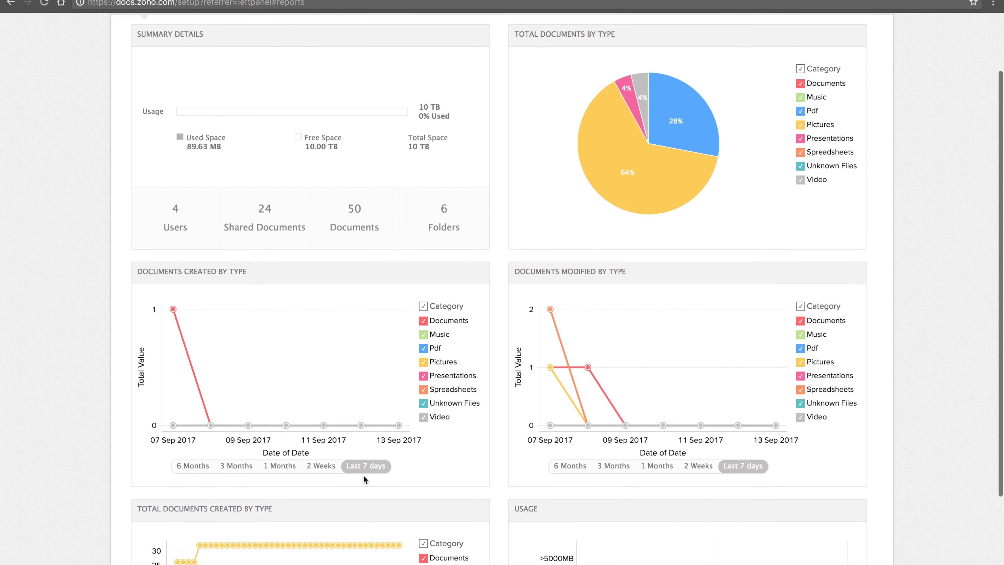
{"action": "scroll", "coordinate": [364, 479], "scroll_direction": "down", "scroll_amount": 3}
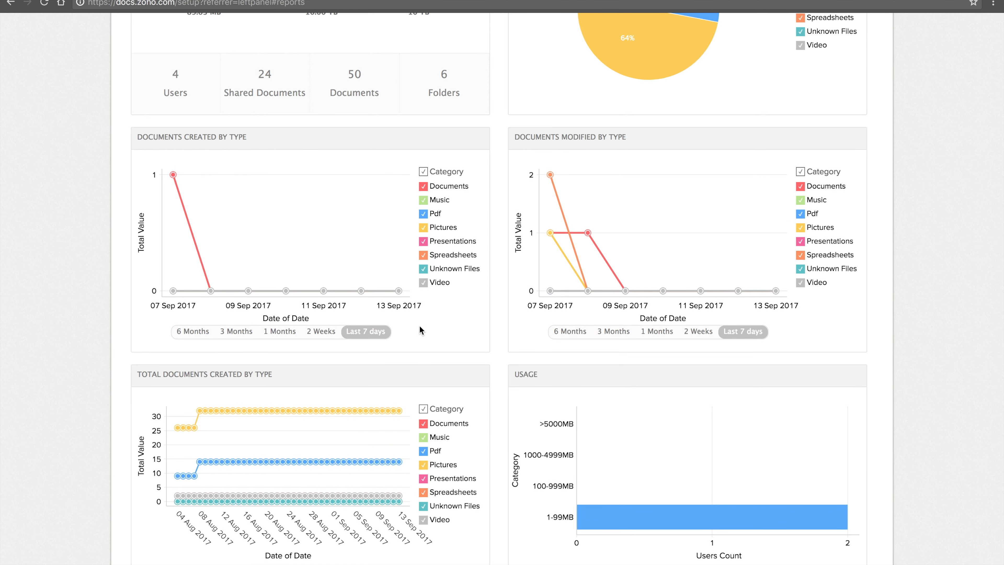
{"action": "scroll", "coordinate": [419, 326], "scroll_direction": "up", "scroll_amount": 6}
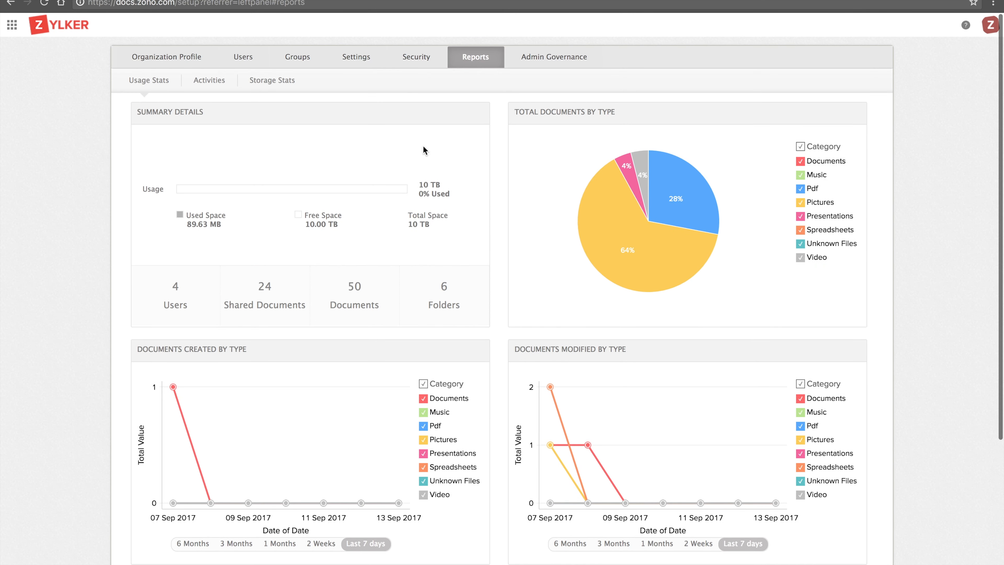
- Examine the recent activities log and its advanced search by user and date range without searching, and view the per-user storage statistics
{"action": "left_click", "coordinate": [211, 81]}
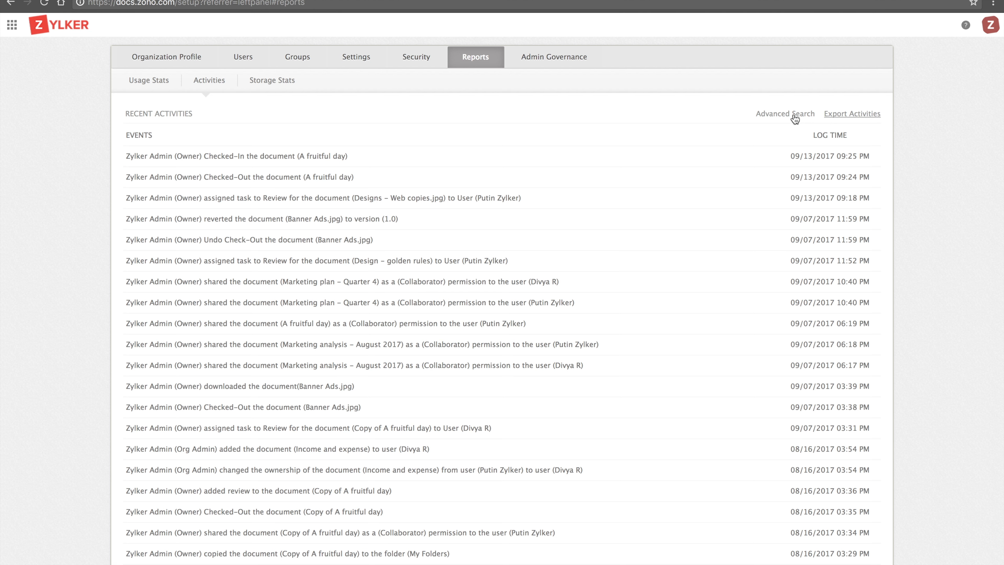
{"action": "left_click", "coordinate": [777, 117]}
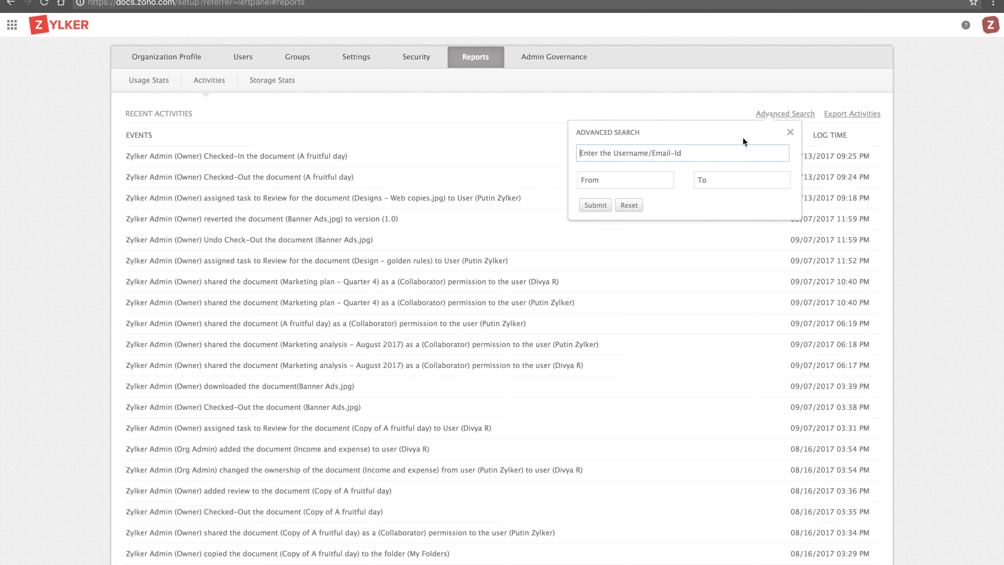
{"action": "left_click", "coordinate": [652, 185]}
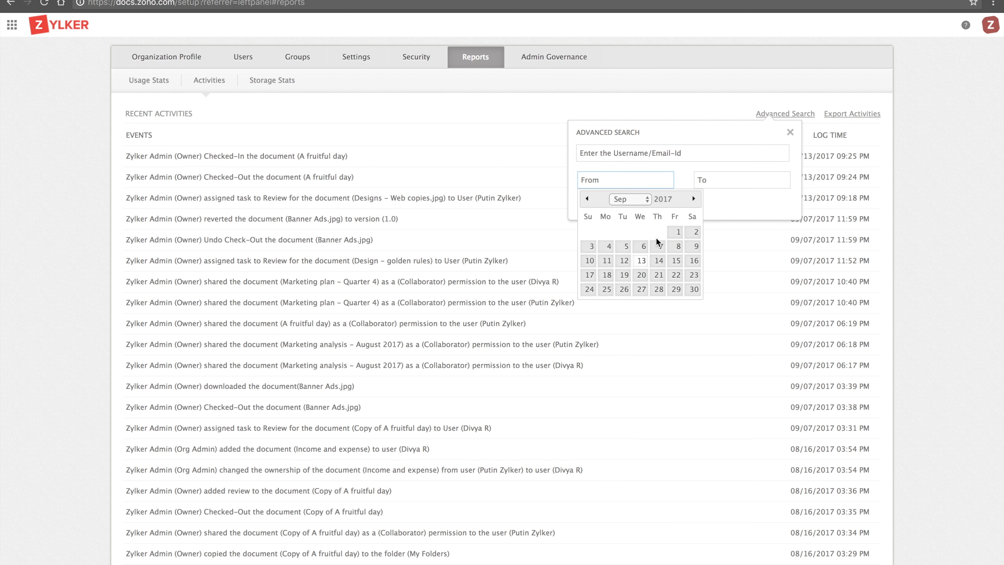
{"action": "left_click", "coordinate": [735, 182]}
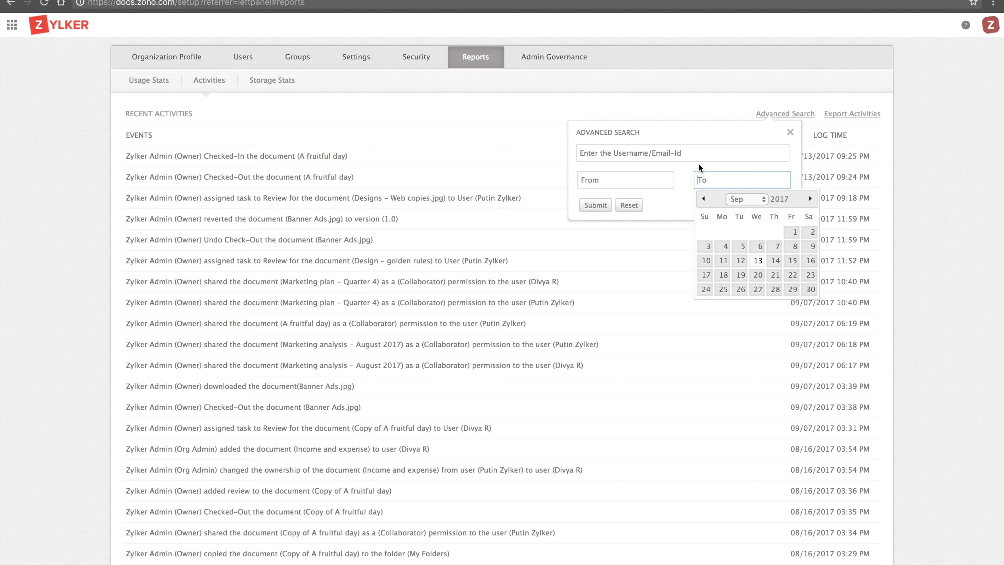
{"action": "left_click", "coordinate": [790, 133]}
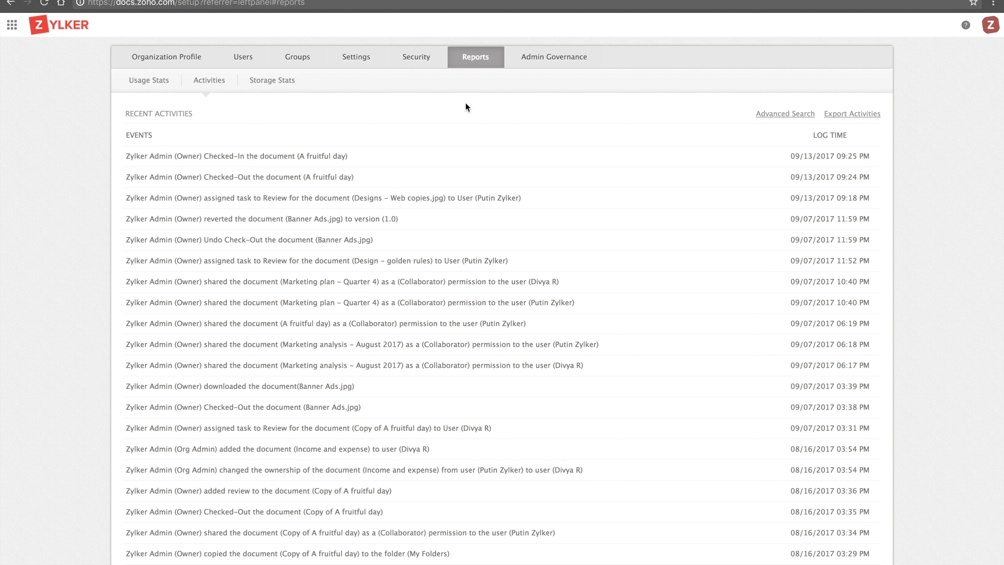
{"action": "left_click", "coordinate": [273, 81]}
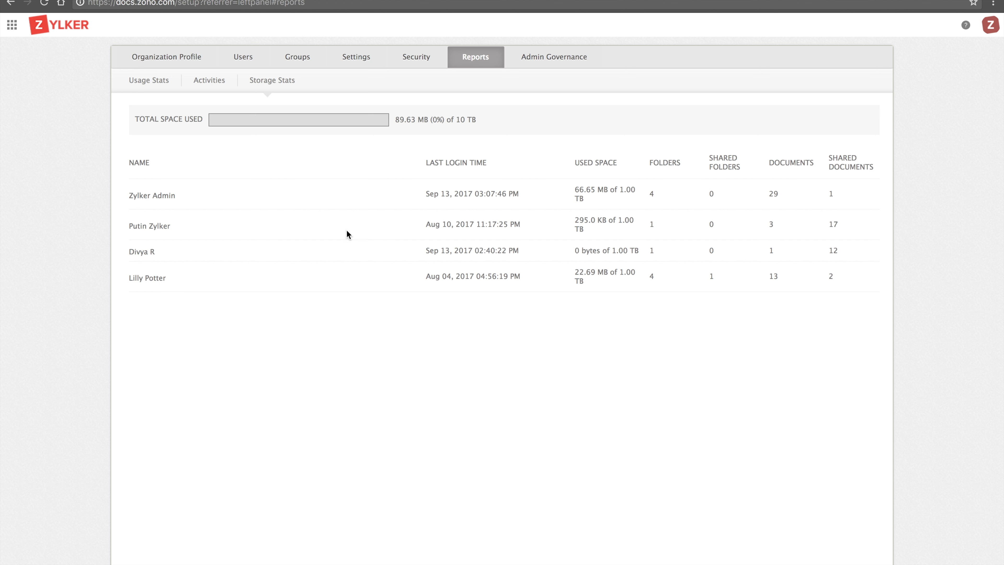
- In Admin Governance, find all documents created by a user, entering the user's name as the owner in Document Finder
{"action": "left_click", "coordinate": [543, 66]}
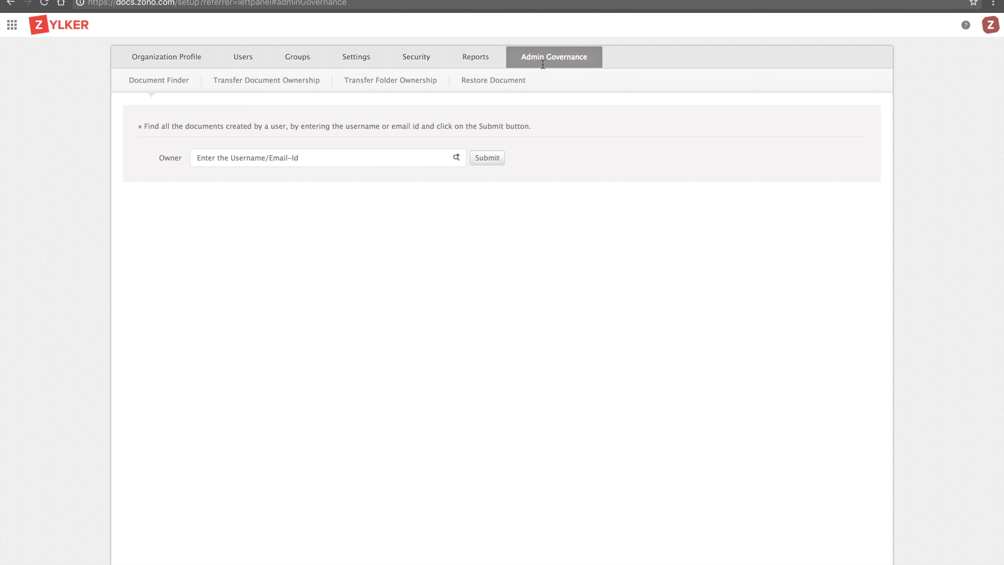
{"action": "left_click", "coordinate": [385, 163]}
{"action": "type", "text": "pu"}
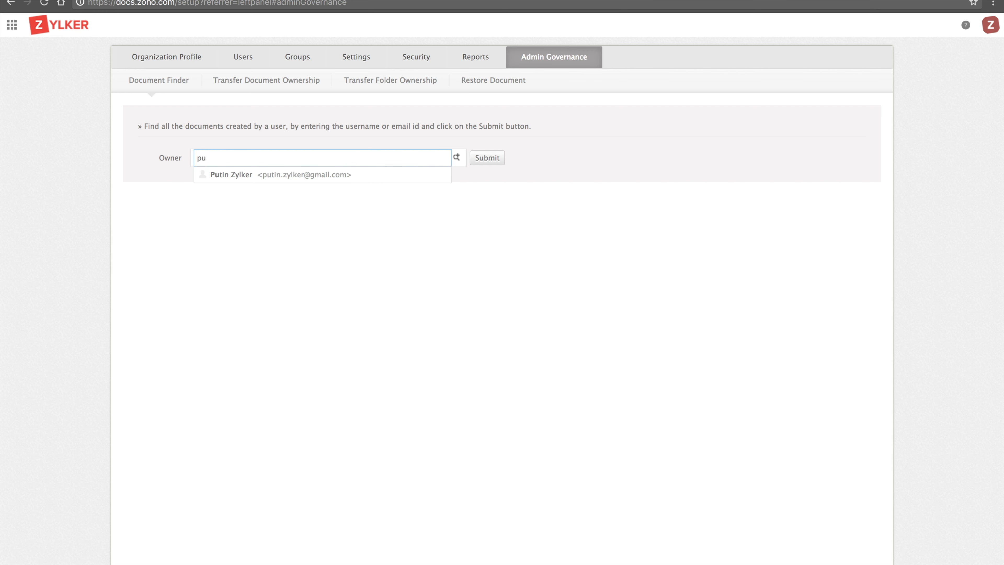
{"action": "left_click", "coordinate": [339, 176]}
{"action": "left_click", "coordinate": [496, 161]}
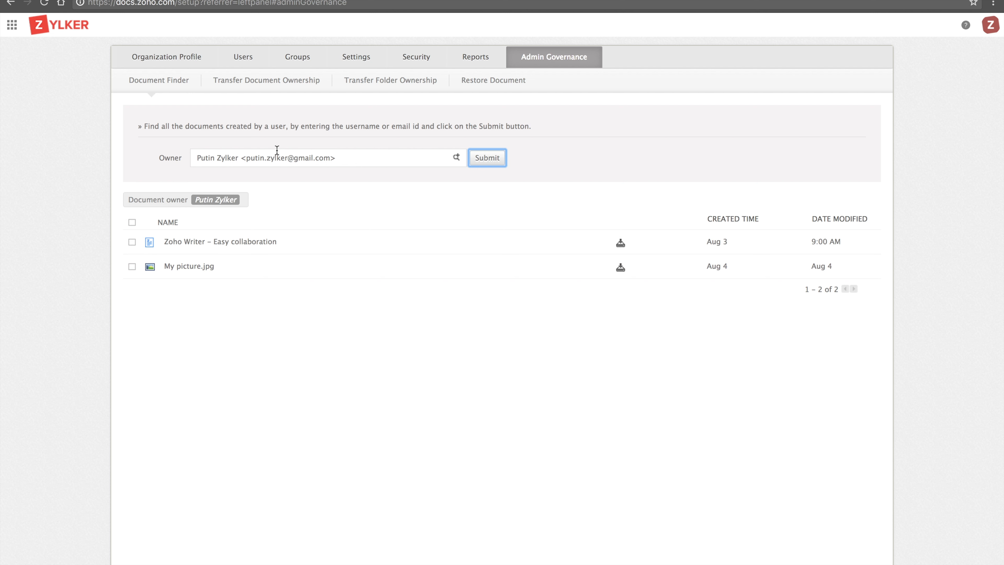
- Transfer ownership of the "Zoho Writer - Easy collaboration" document from its current owner to another user in the organization
{"action": "left_click", "coordinate": [281, 84]}
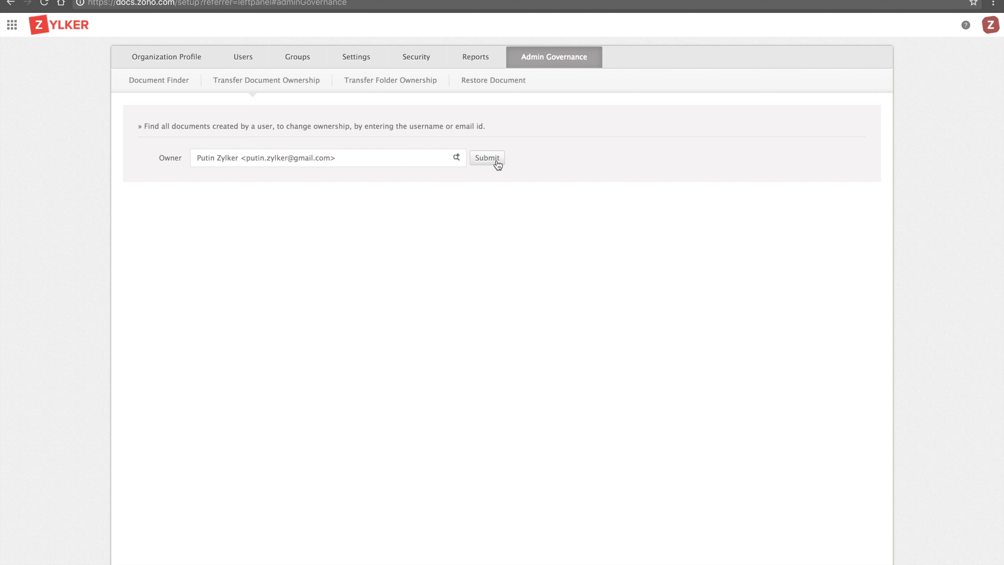
{"action": "left_click", "coordinate": [487, 157]}
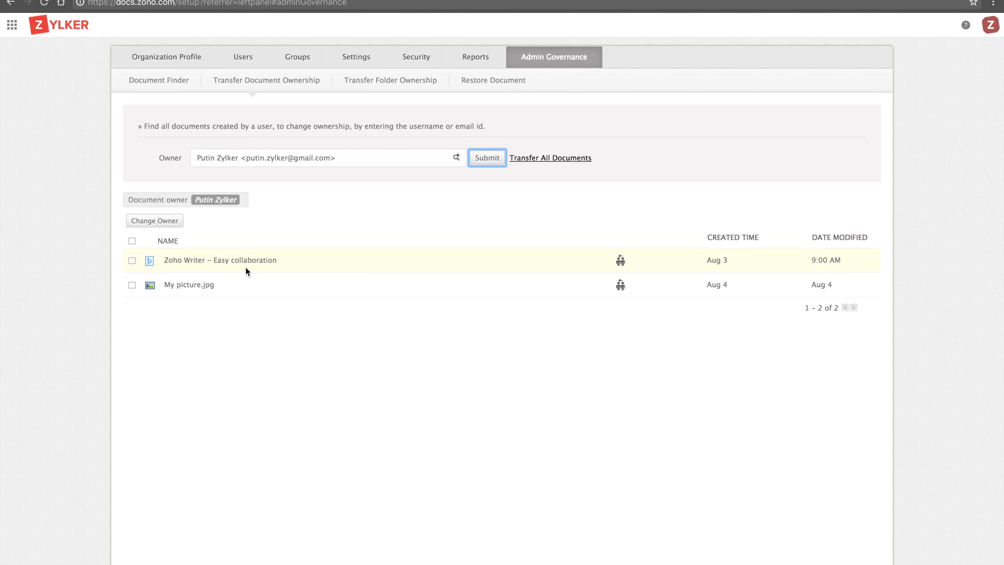
{"action": "left_click", "coordinate": [131, 261]}
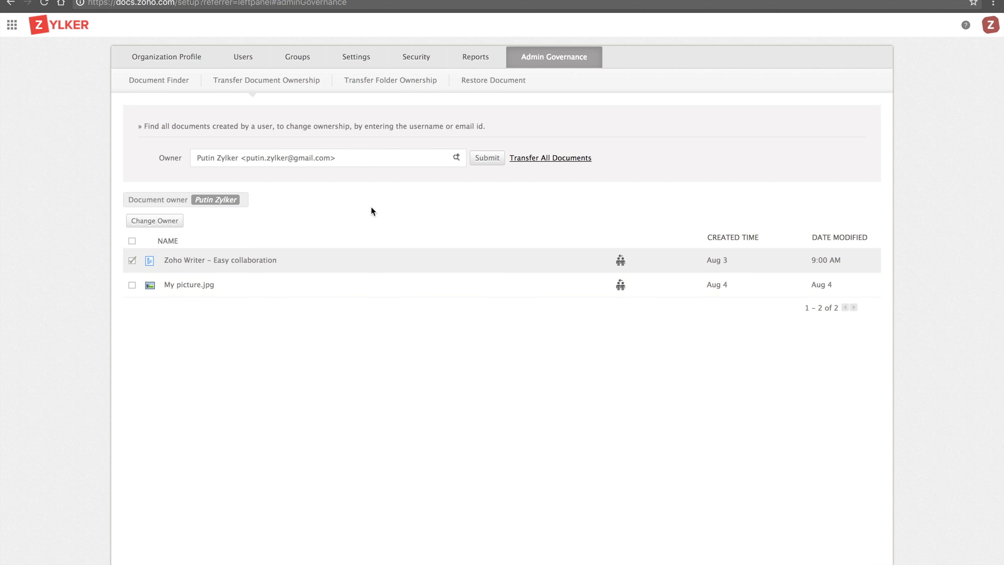
{"action": "left_click", "coordinate": [160, 223]}
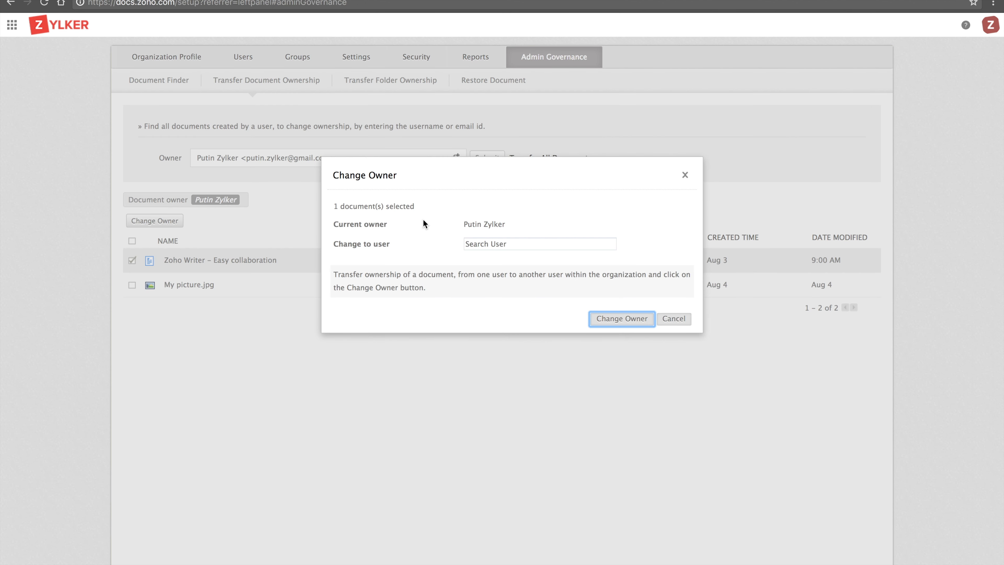
{"action": "left_click", "coordinate": [510, 243]}
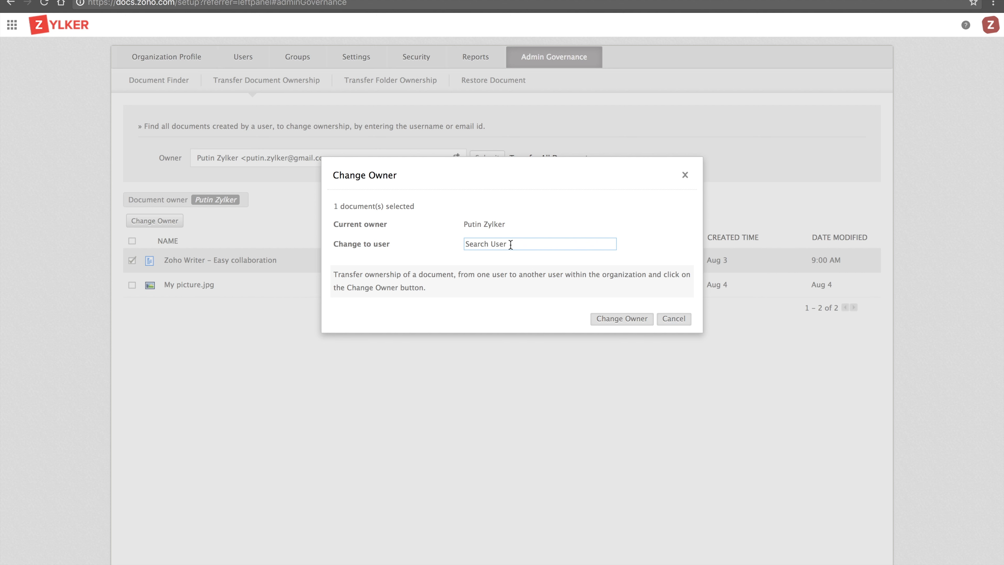
{"action": "type", "text": "divy"}
{"action": "left_click", "coordinate": [515, 259]}
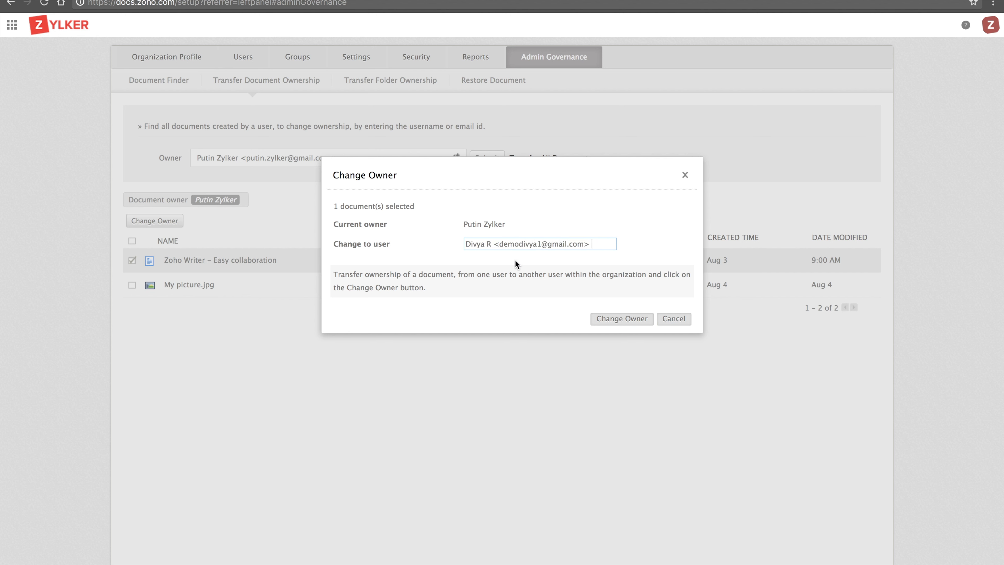
{"action": "left_click", "coordinate": [608, 325]}
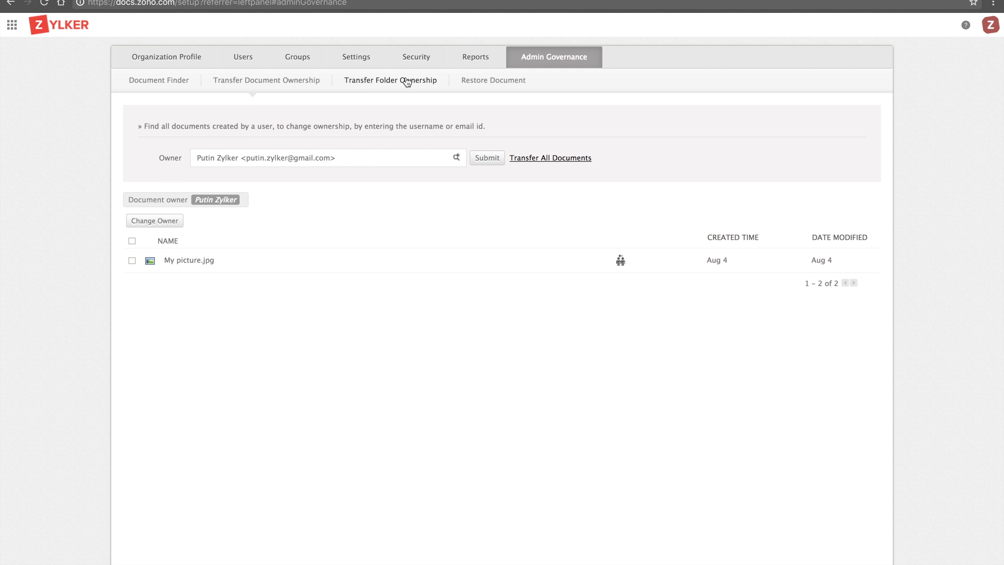
- View the folder ownership transfer and document restore pages without submitting anything, and return to the All Files list
{"action": "left_click", "coordinate": [372, 81]}
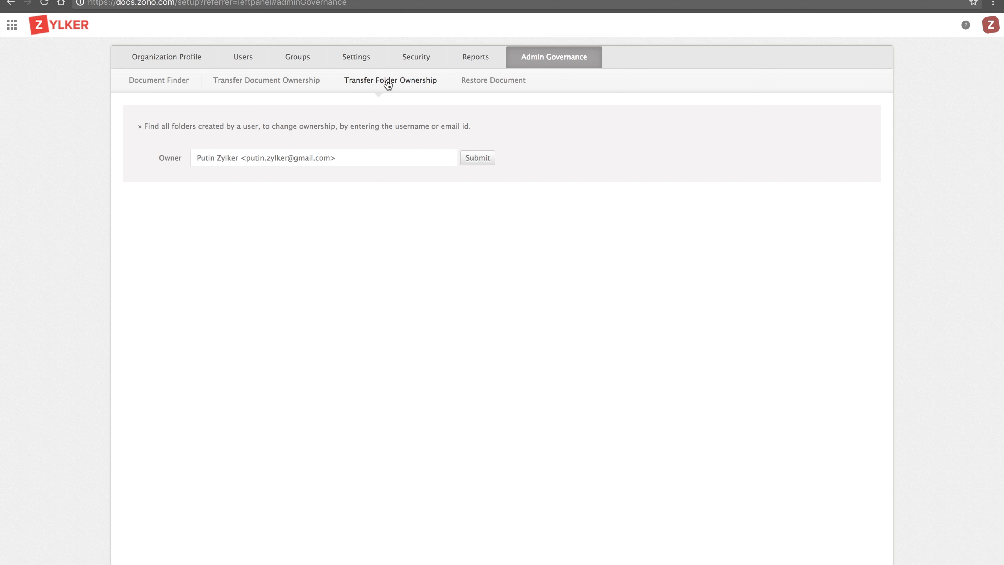
{"action": "left_click", "coordinate": [495, 87]}
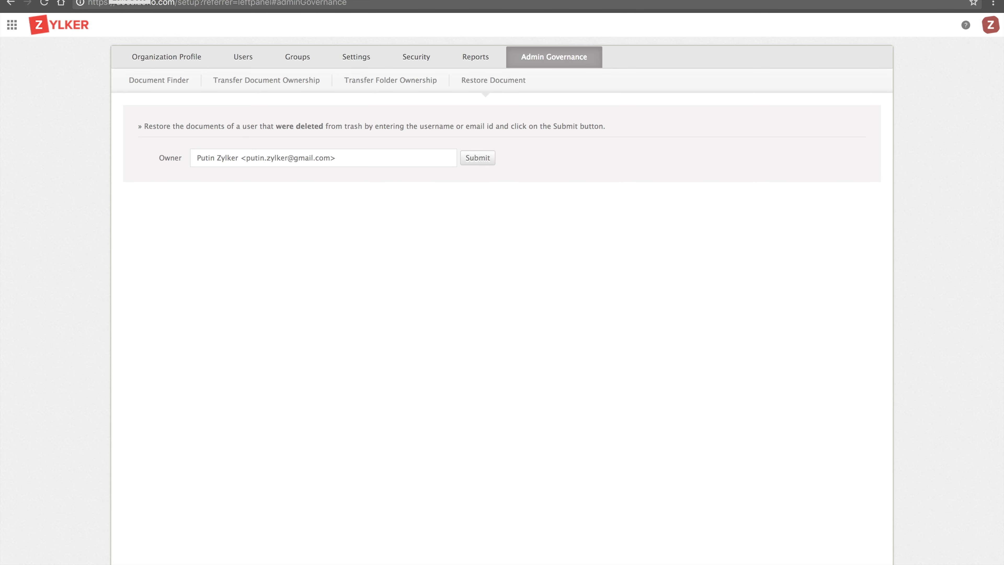
{"action": "left_click", "coordinate": [114, 0]}
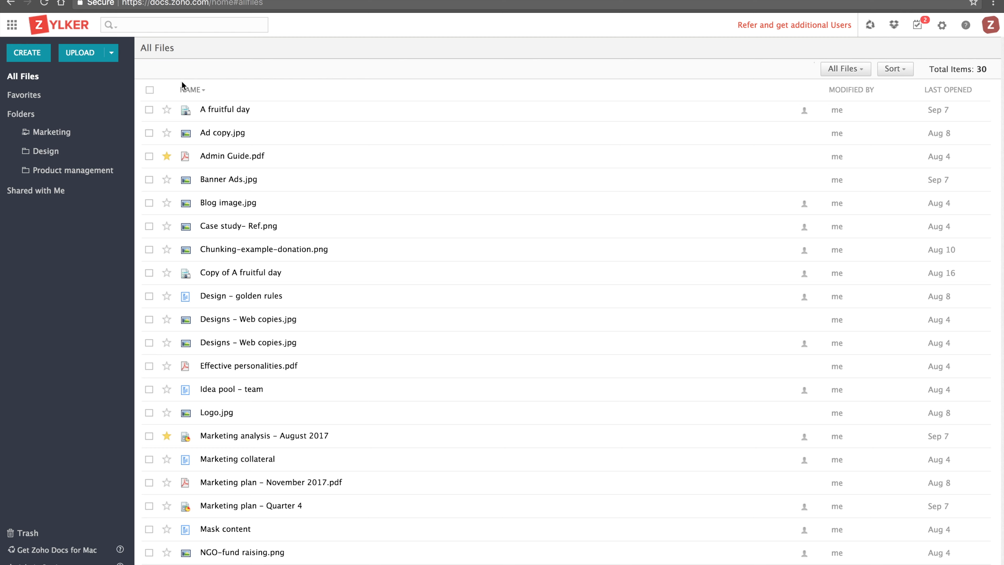